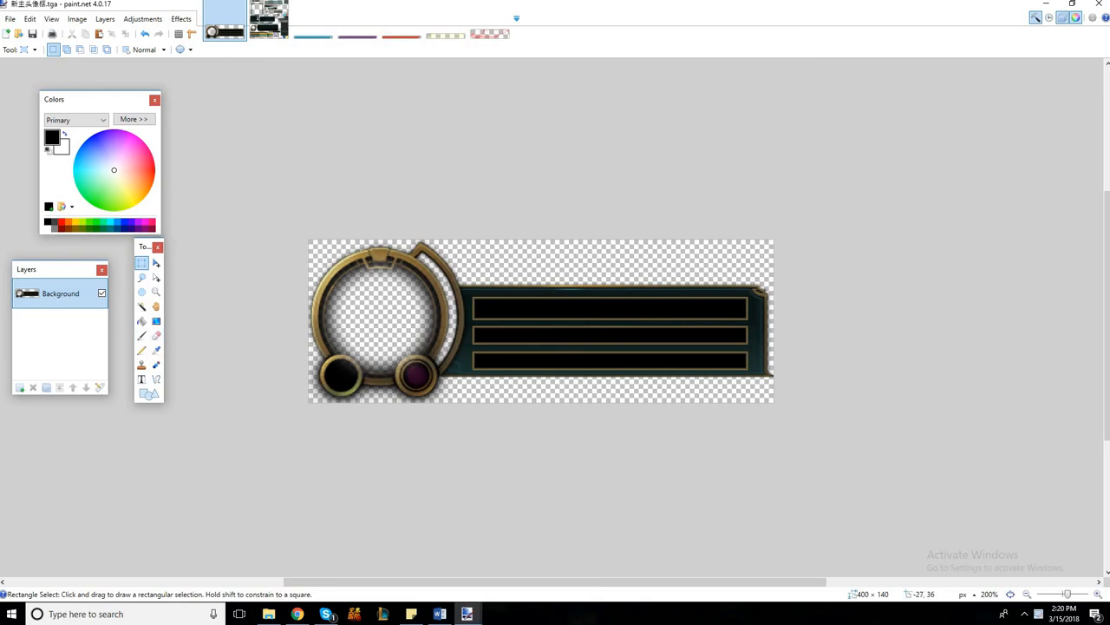
Step: Paste the copied frame image into a new layer and merge it down into the background
click(31, 18)
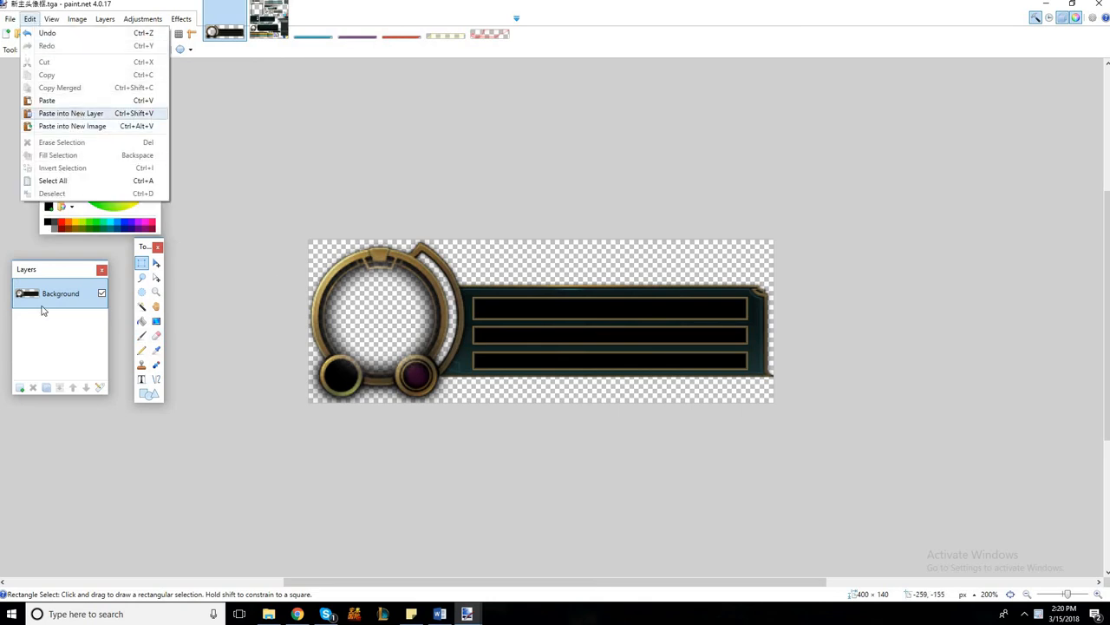
click(78, 113)
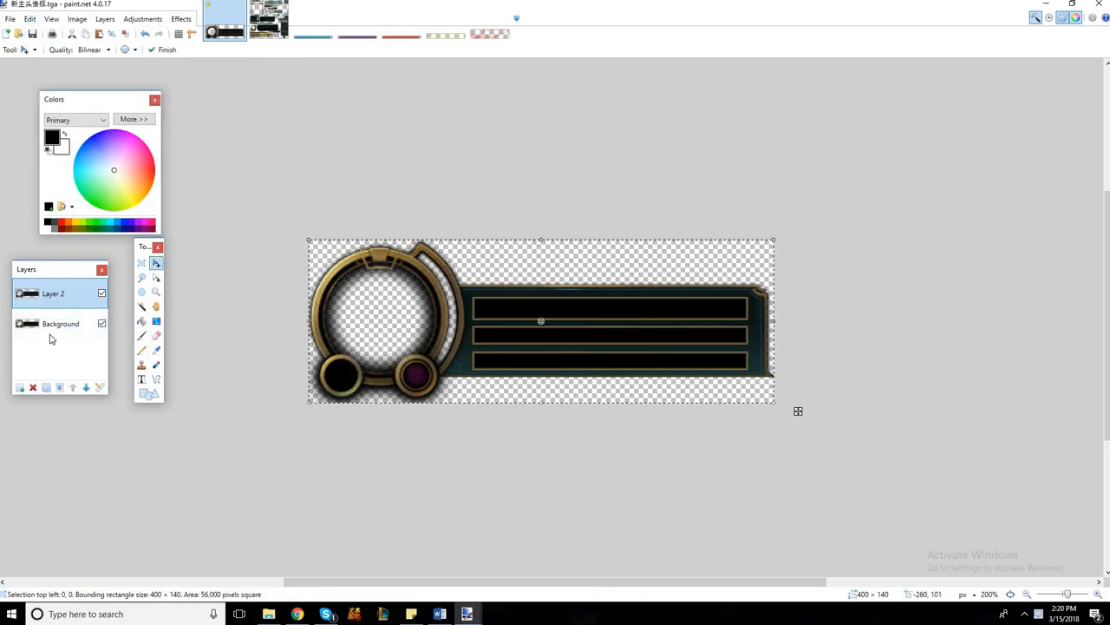
click(61, 388)
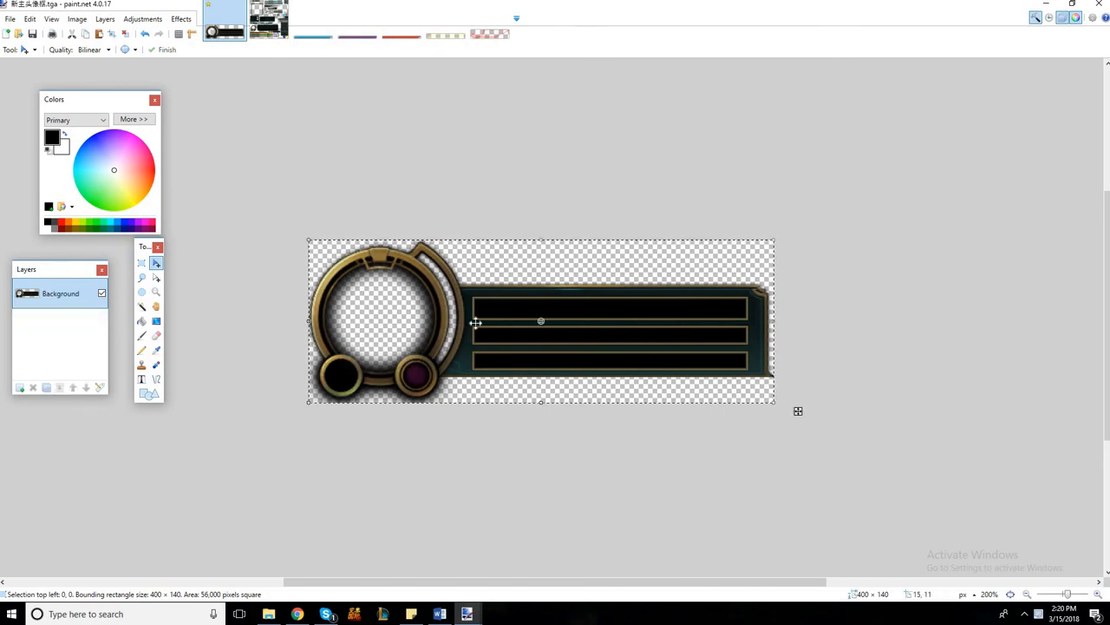
Step: Look through the frame's image files in File Explorer and return to the frame image
click(269, 613)
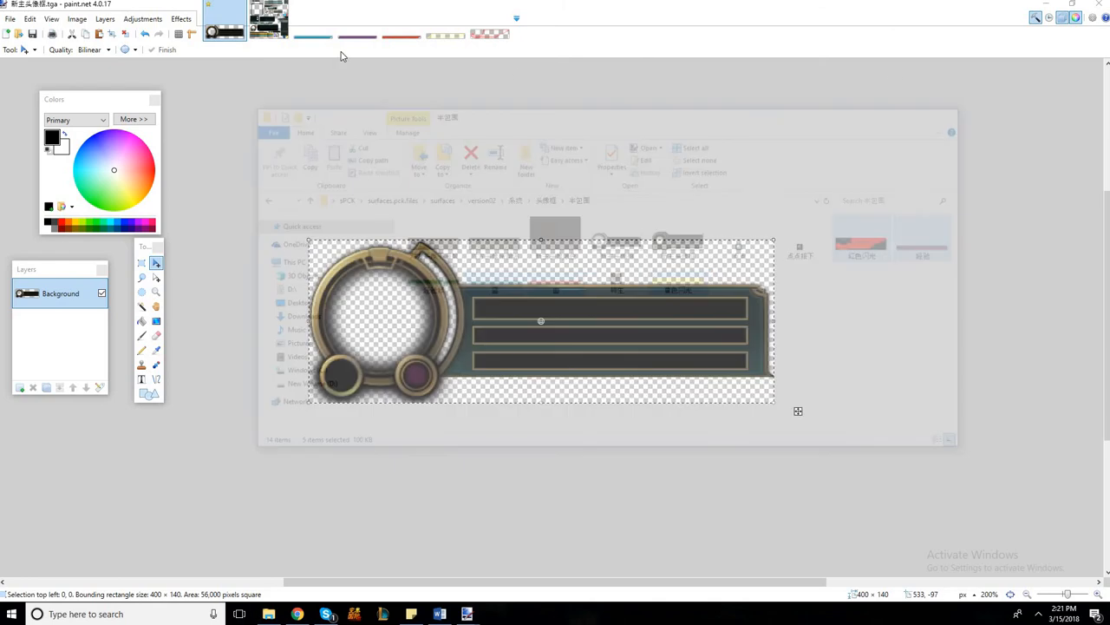
click(957, 111)
scroll(423, 267, up, 3)
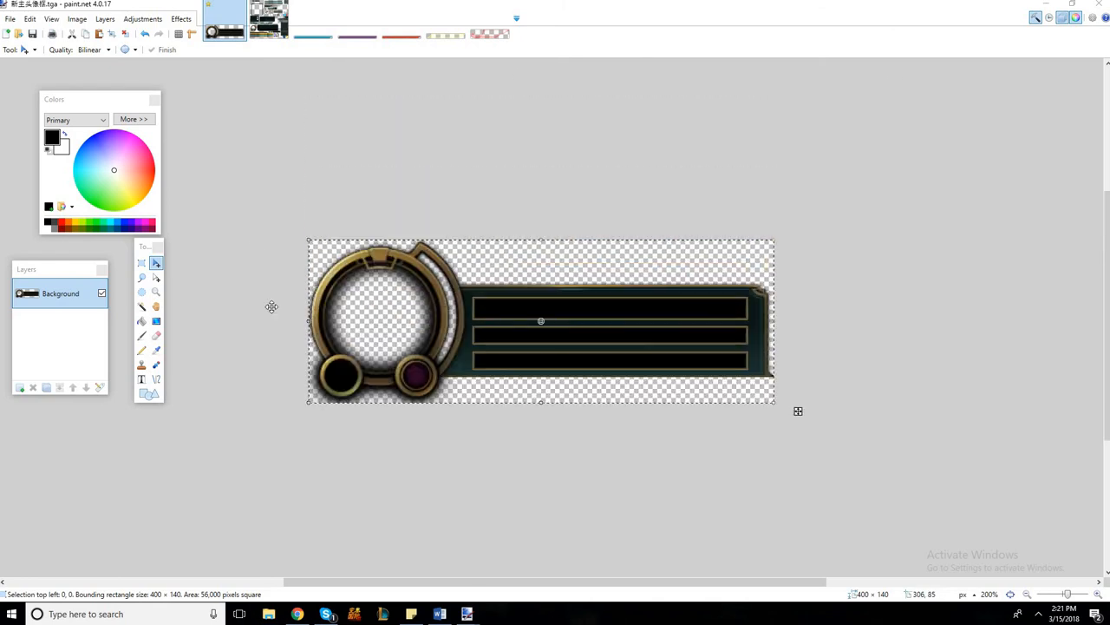
Step: Deselect the merged frame and copy the 400 × 16 pixel green bar from the League of Legends HUD image
click(141, 263)
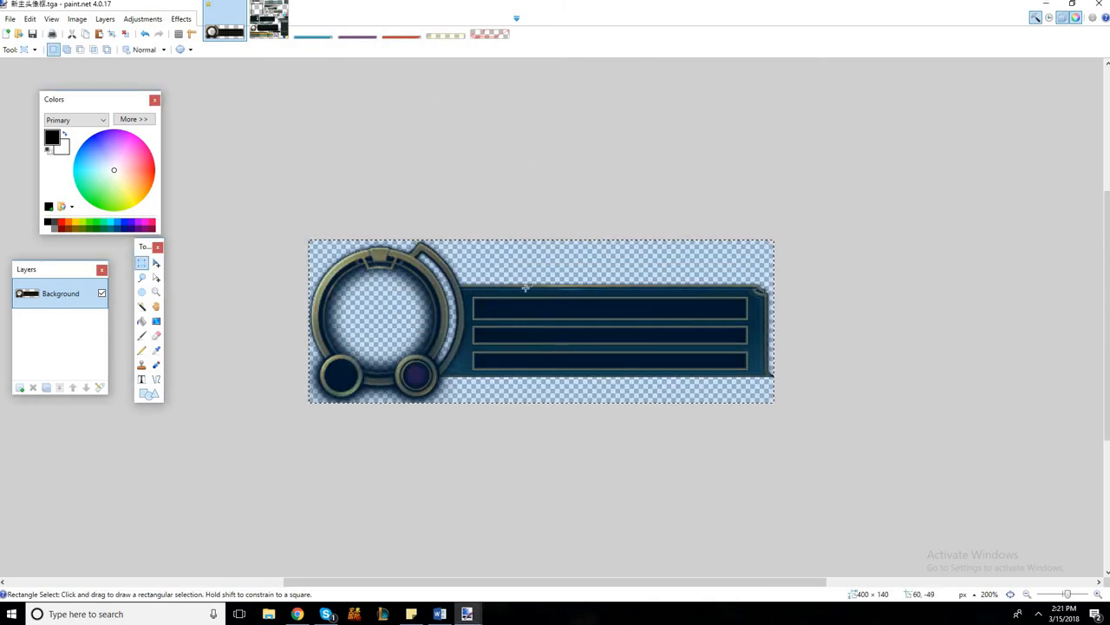
click(617, 337)
click(1074, 595)
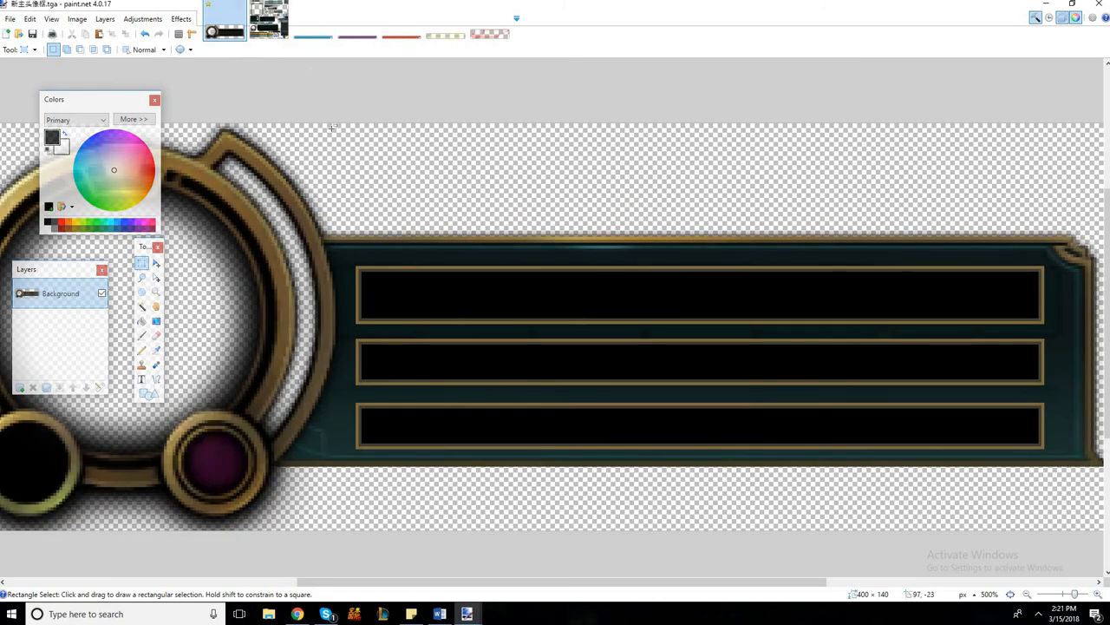
click(269, 19)
drag(310, 581, 174, 576)
mouse_move(350, 387)
mouse_down()
mouse_move(374, 416)
mouse_move(1100, 386)
mouse_move(873, 402)
mouse_move(859, 440)
mouse_up()
click(351, 384)
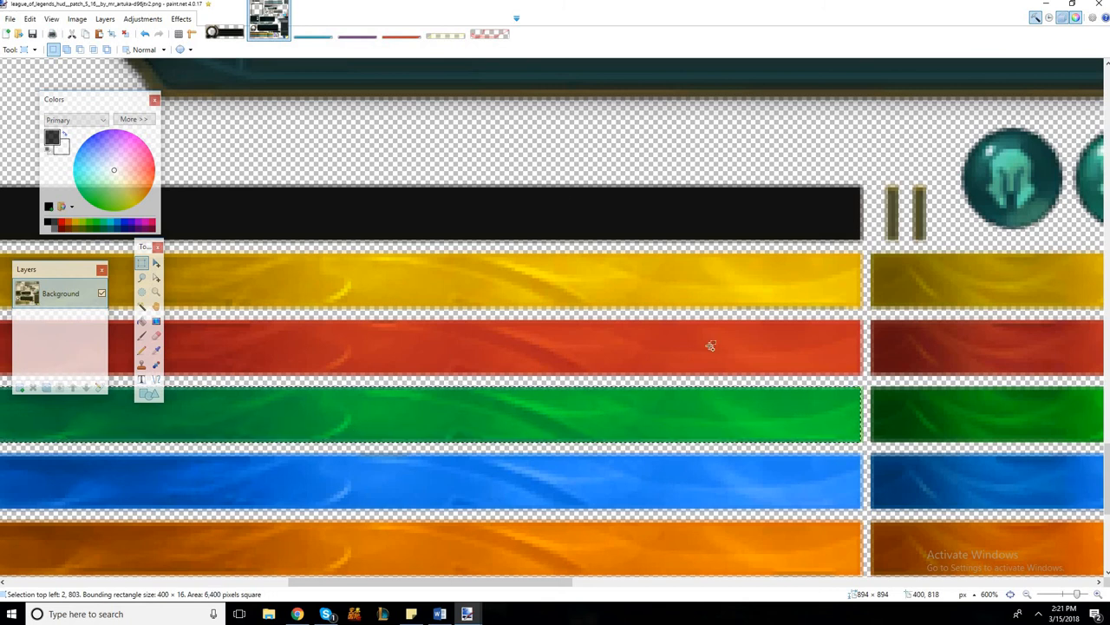
Step: Paste the green bar into a new layer of the frame image and fit it into the uppermost slot at 233 × 16 pixels
click(226, 23)
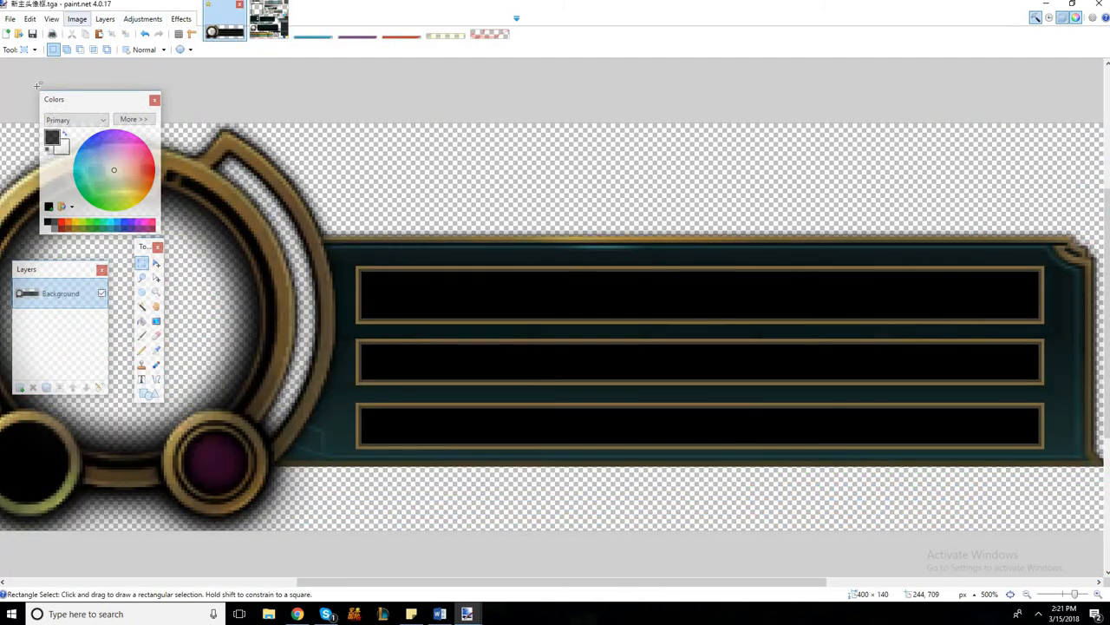
click(30, 19)
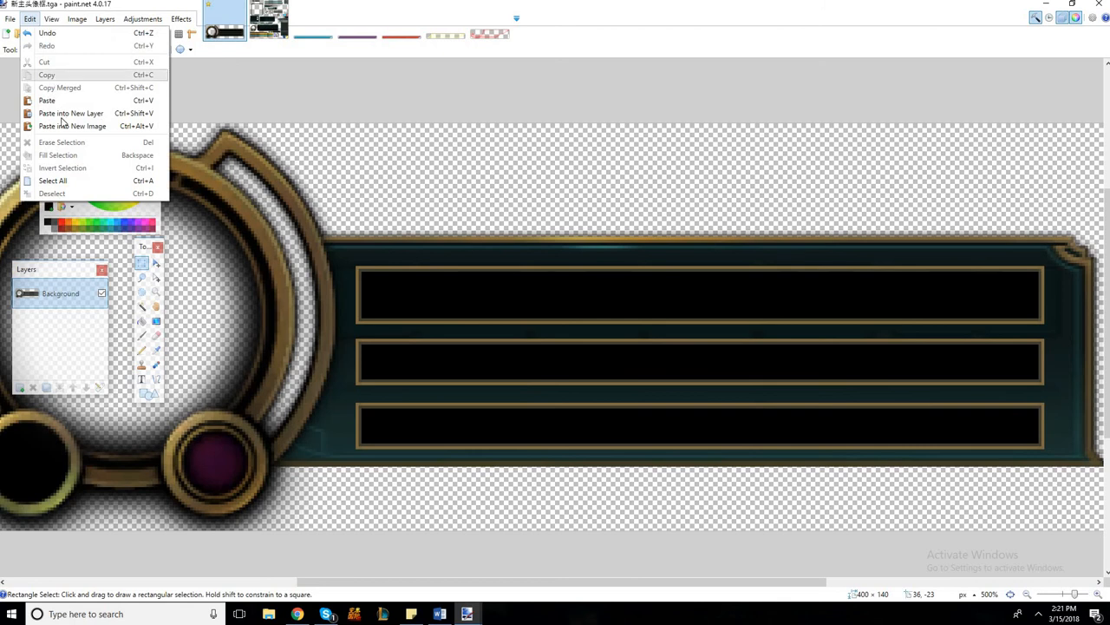
click(63, 115)
drag(234, 488, 599, 299)
drag(441, 579, 709, 581)
drag(976, 299, 482, 283)
drag(622, 583, 364, 528)
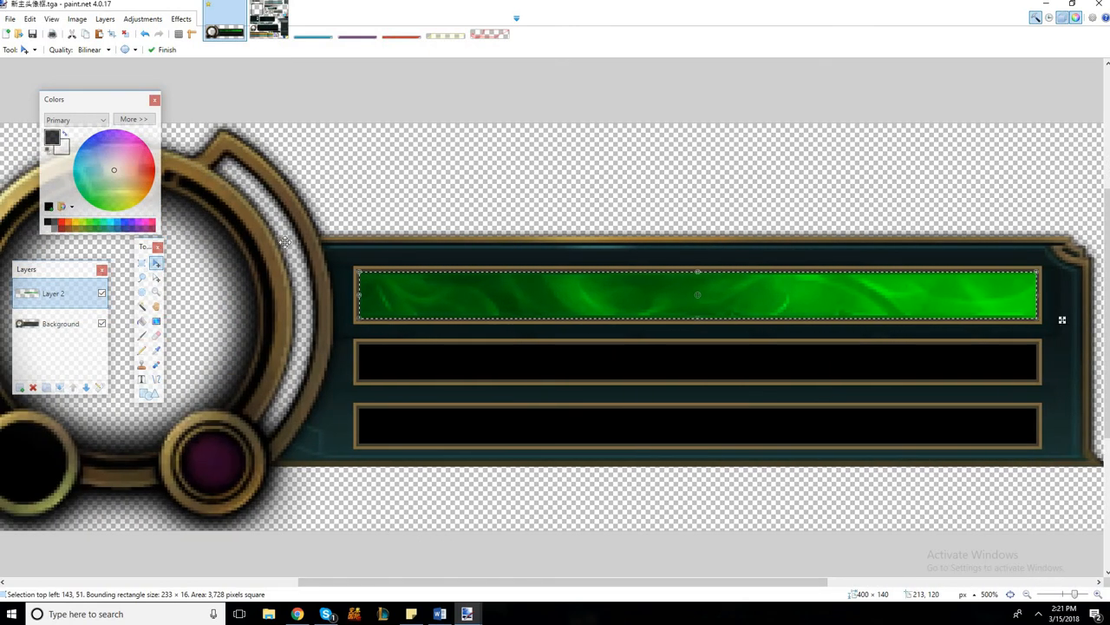
Step: Paste a second green bar into a new layer and fit it into the middle slot at 233 × 12 pixels
click(29, 18)
click(54, 21)
click(31, 21)
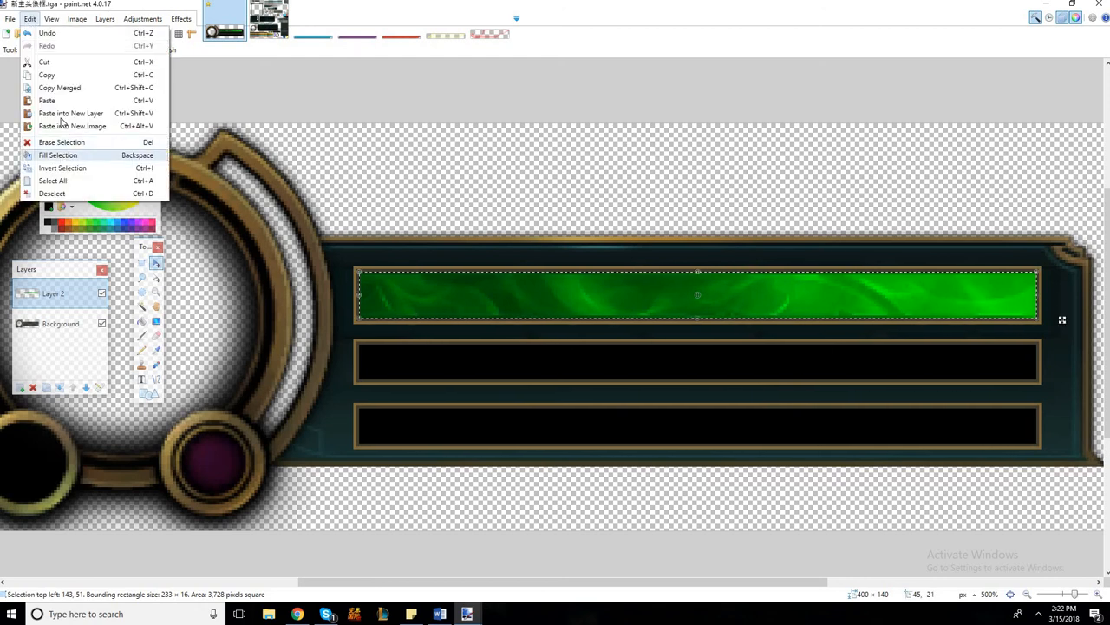
key(ctrl+shift+v)
drag(451, 290, 451, 356)
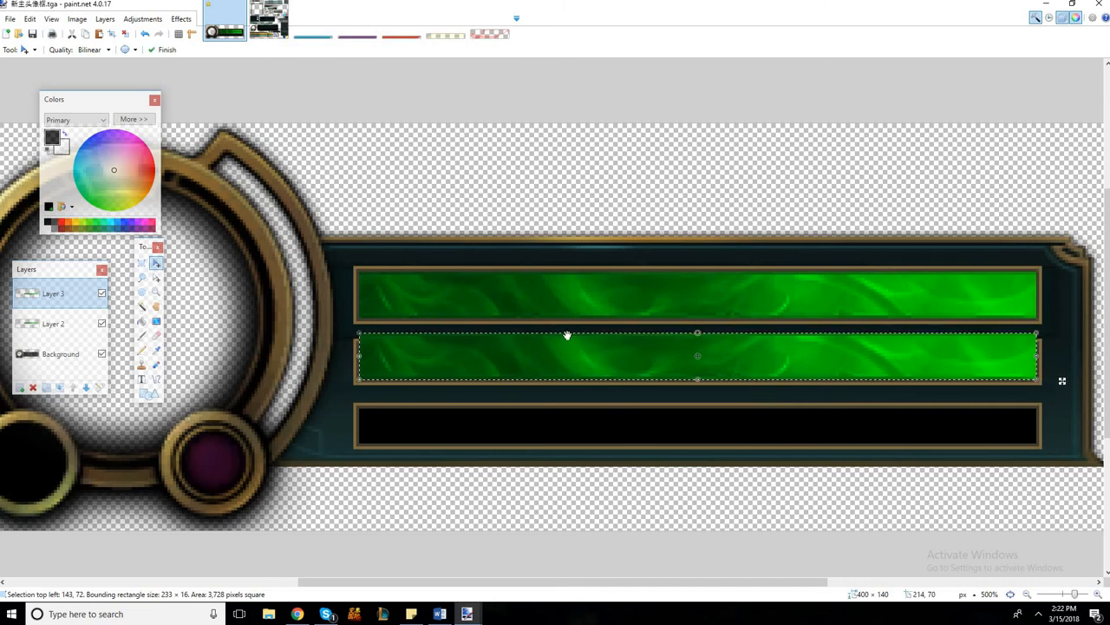
drag(561, 356, 558, 348)
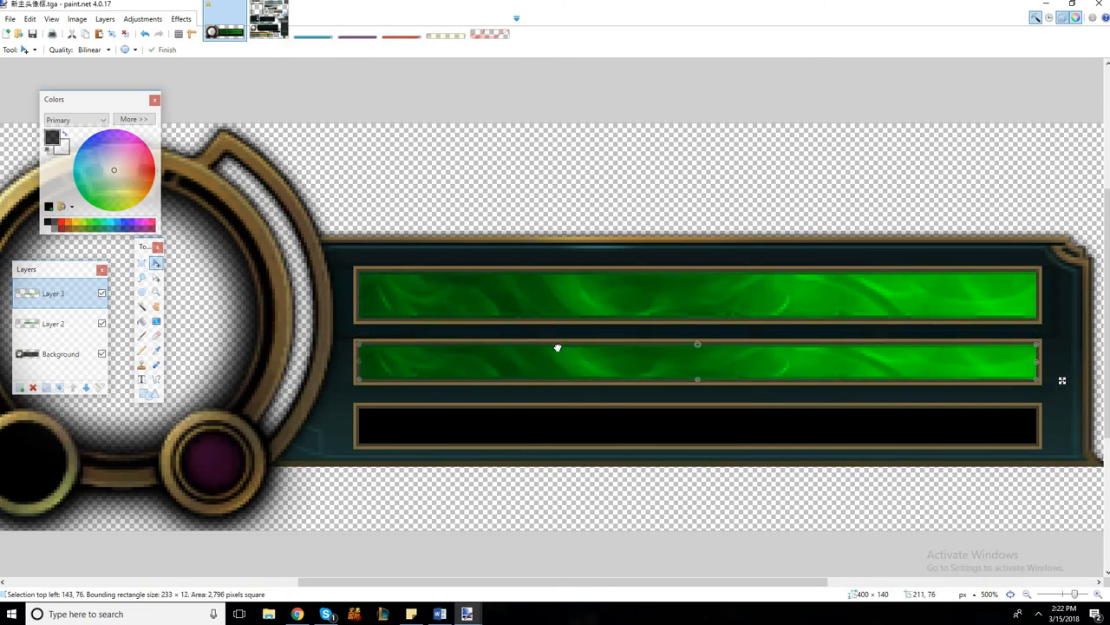
Step: Paste a third green bar into a new layer, place it in the lowest slot at 233 × 12 pixels, and deselect it
drag(619, 582, 740, 564)
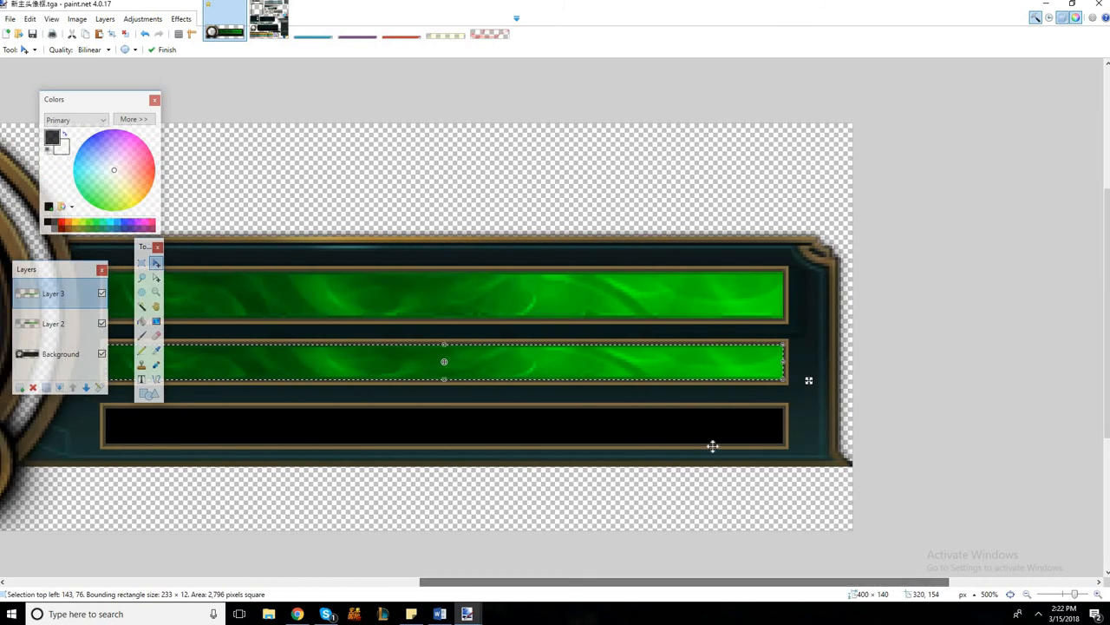
drag(426, 586, 338, 583)
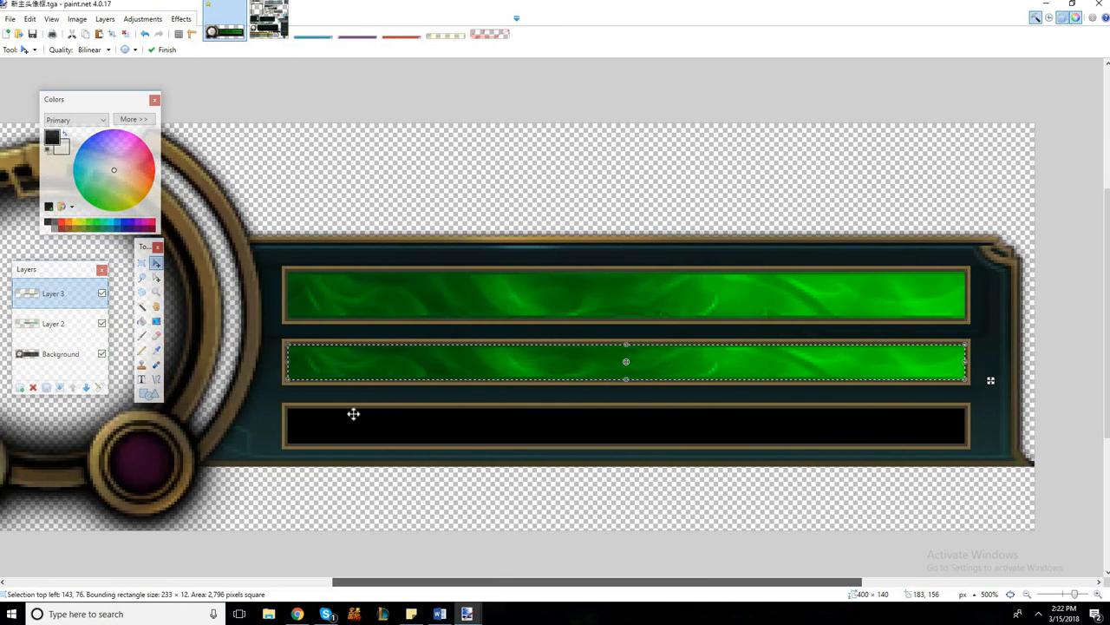
click(30, 18)
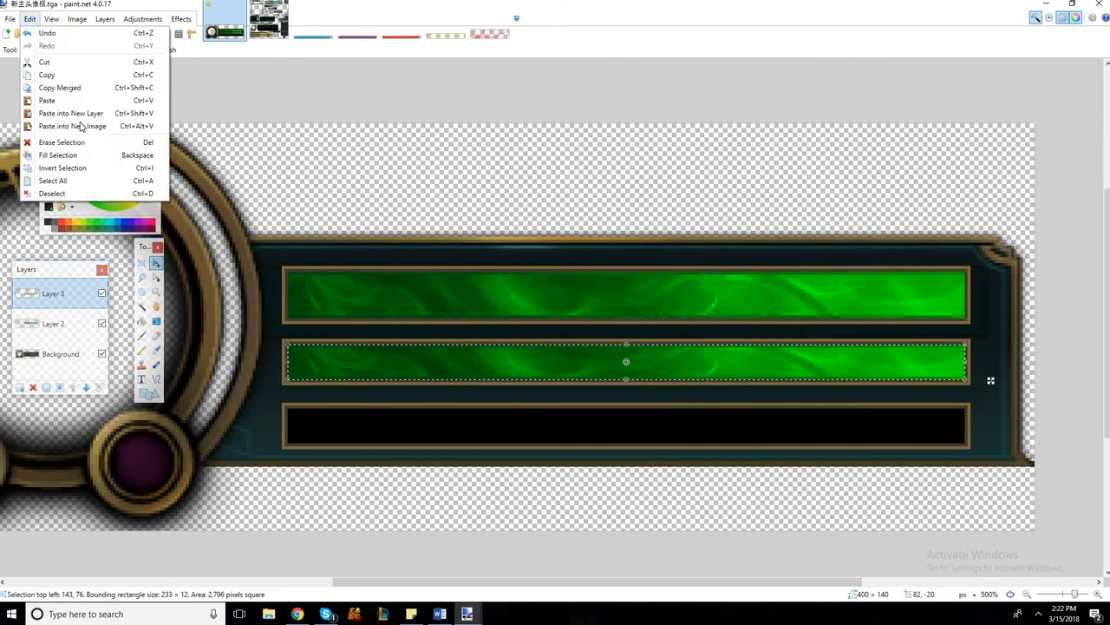
click(61, 115)
drag(310, 391, 314, 425)
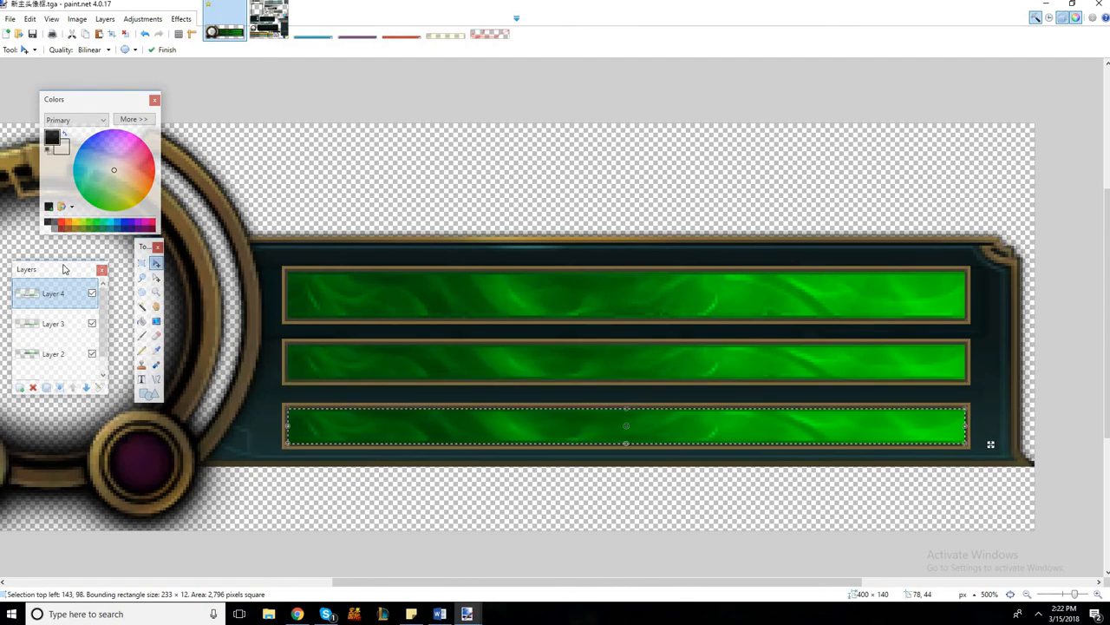
click(141, 263)
click(275, 285)
Step: Reorder the bar layers so Layer 2 is uppermost, followed by Layer 3 and Layer 4, and make Layer 2 active
scroll(92, 327, down, 2)
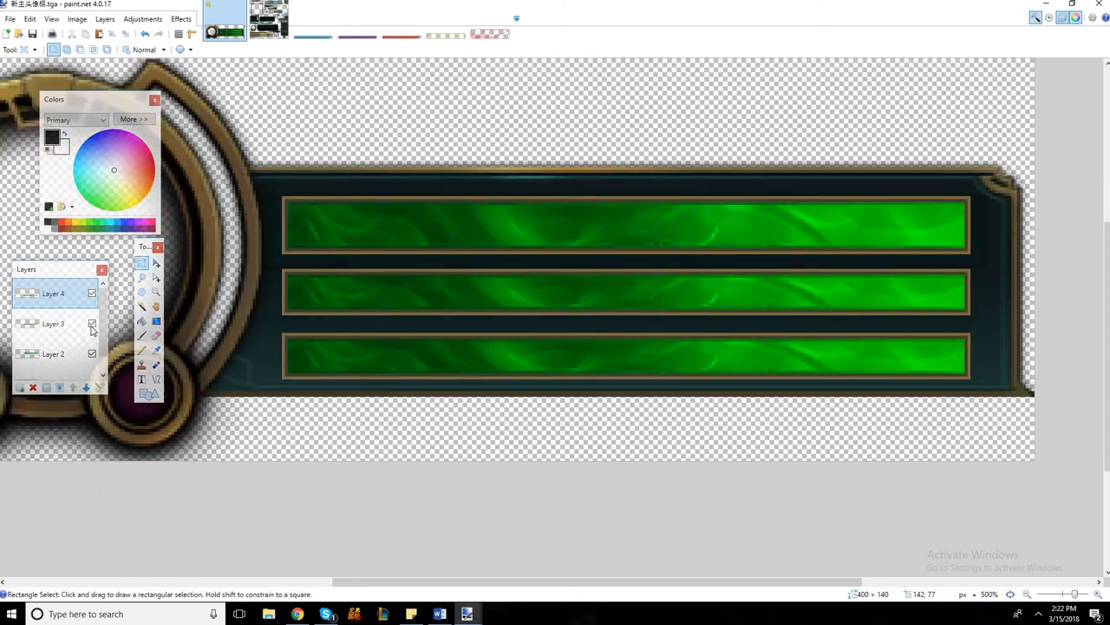
scroll(374, 216, up, 3)
scroll(127, 367, up, 2)
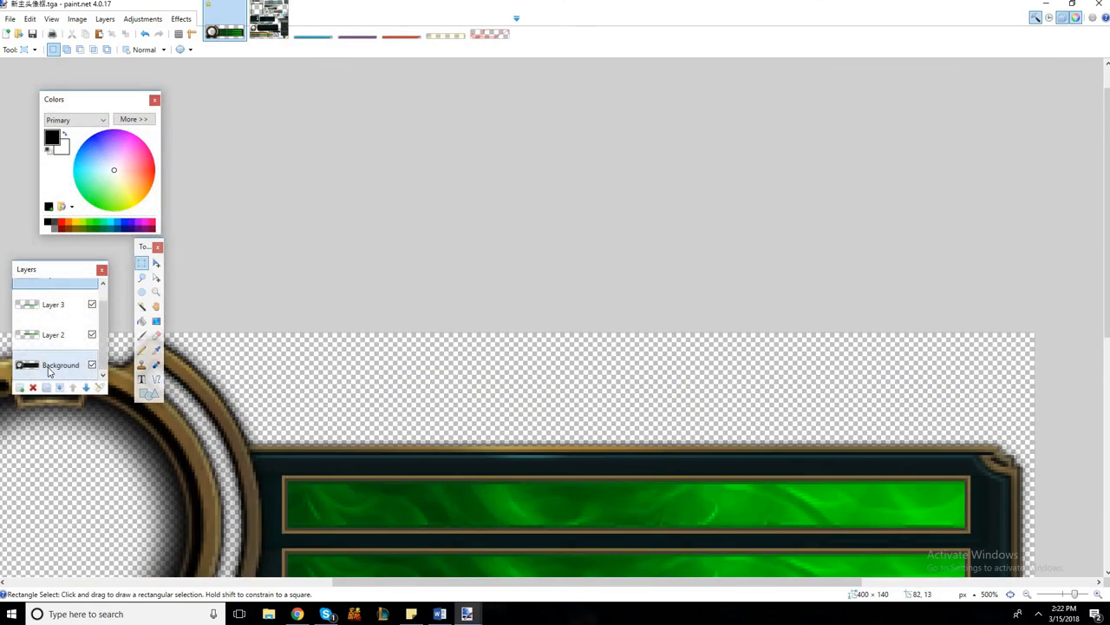
scroll(43, 347, up, 1)
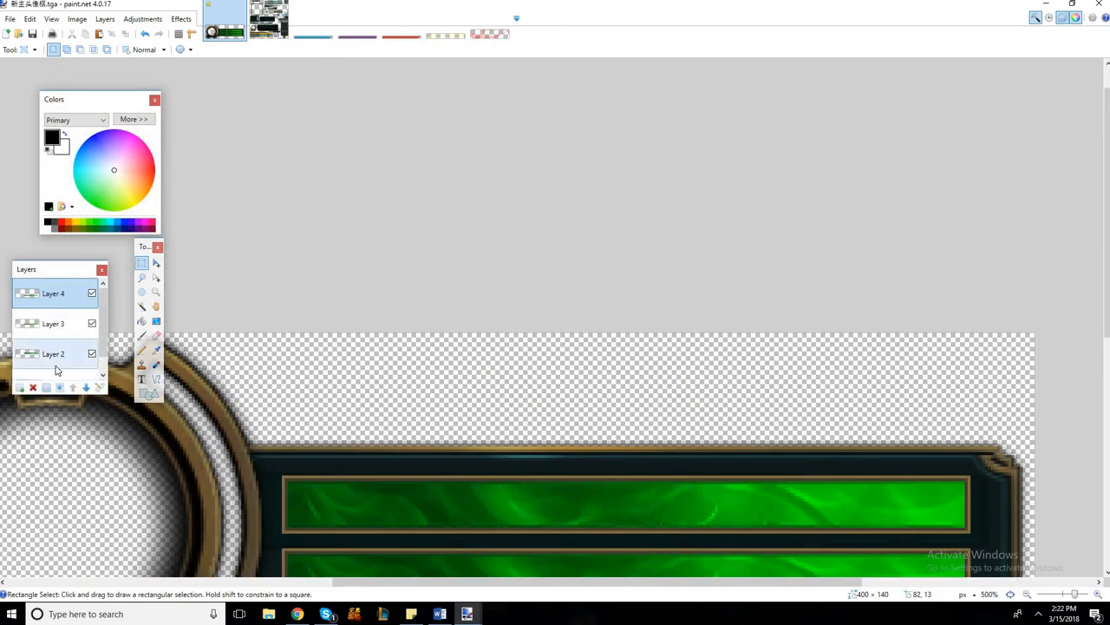
drag(54, 353, 53, 296)
drag(52, 358, 53, 326)
scroll(60, 313, down, 1)
scroll(59, 314, up, 1)
click(49, 293)
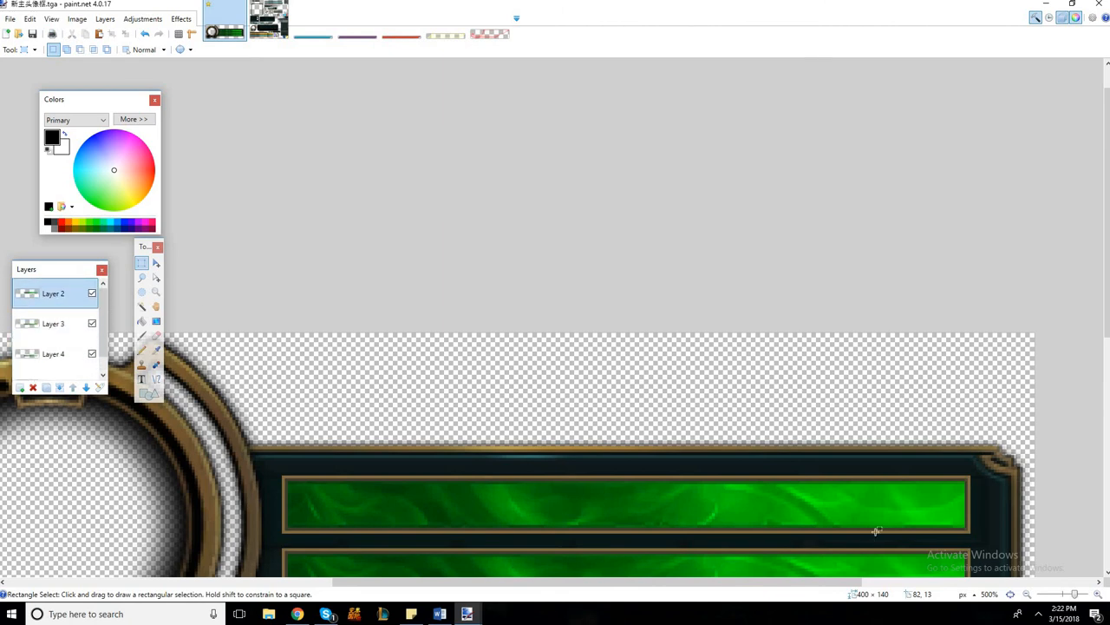
Step: Recolour the middle bar on Layer 3 blue using Hue / Saturation with hue 68, saturation 100 and lightness 0
drag(1064, 596, 1068, 597)
scroll(675, 347, down, 1)
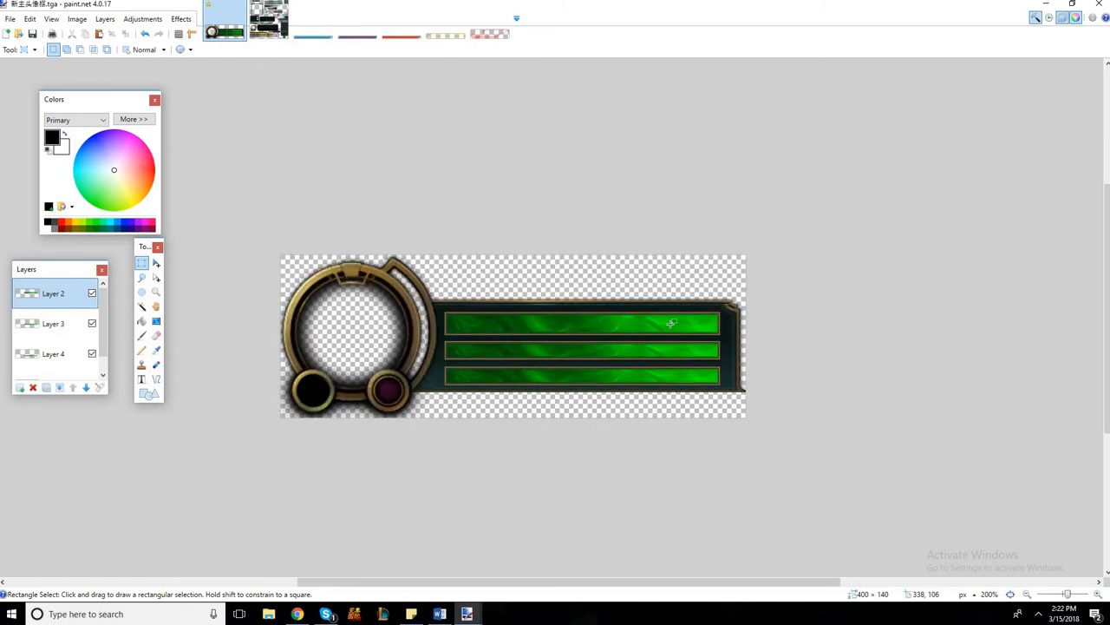
click(23, 323)
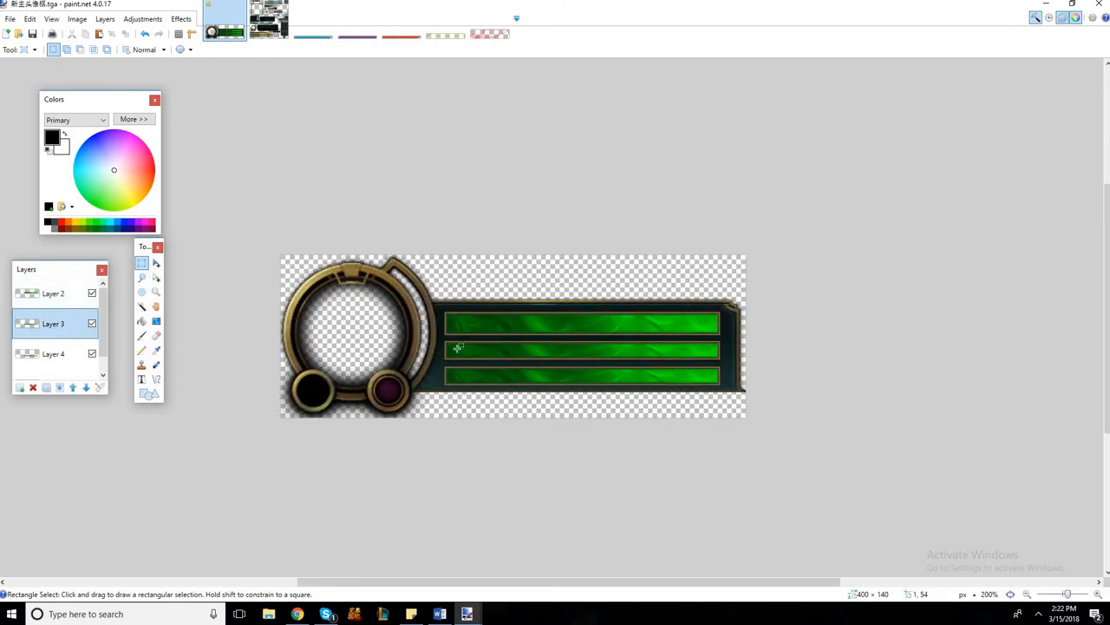
click(139, 21)
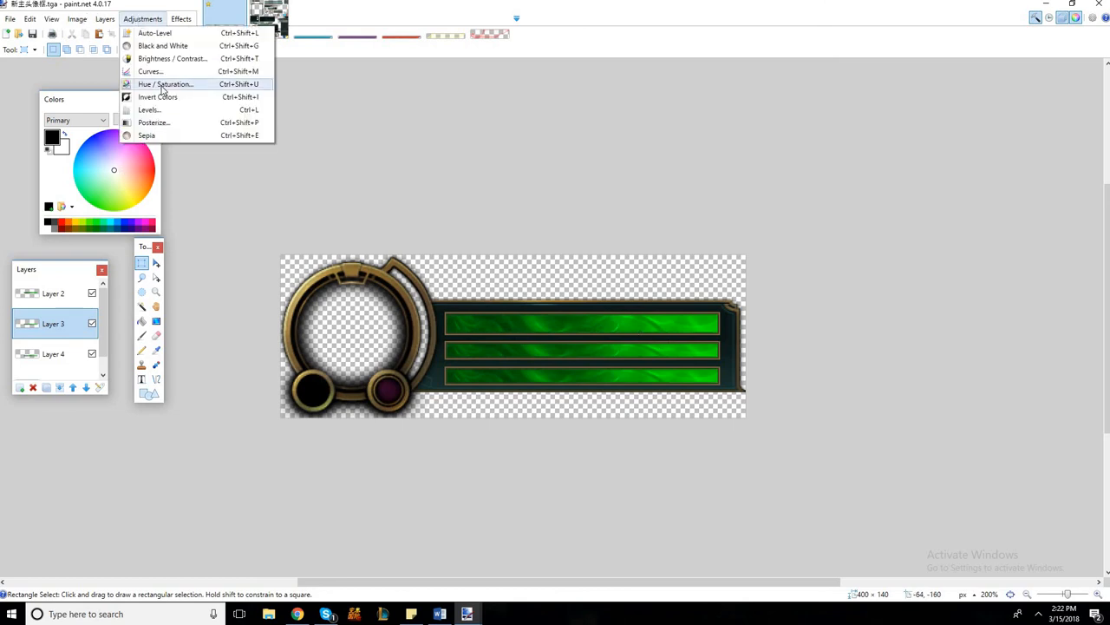
key(Return)
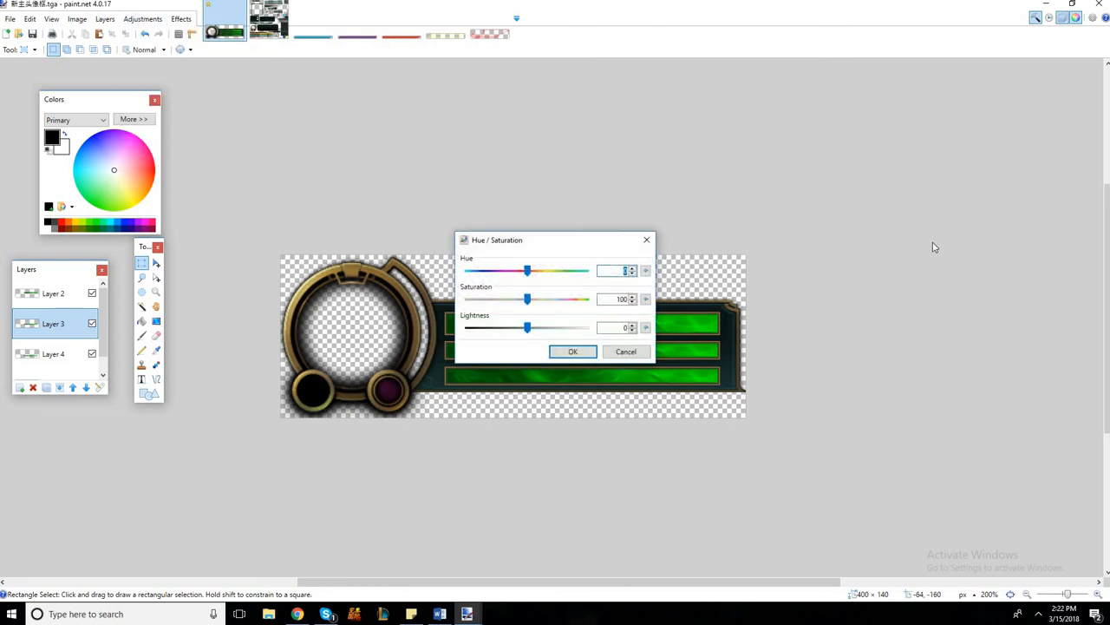
drag(575, 241, 917, 306)
drag(946, 375, 1021, 380)
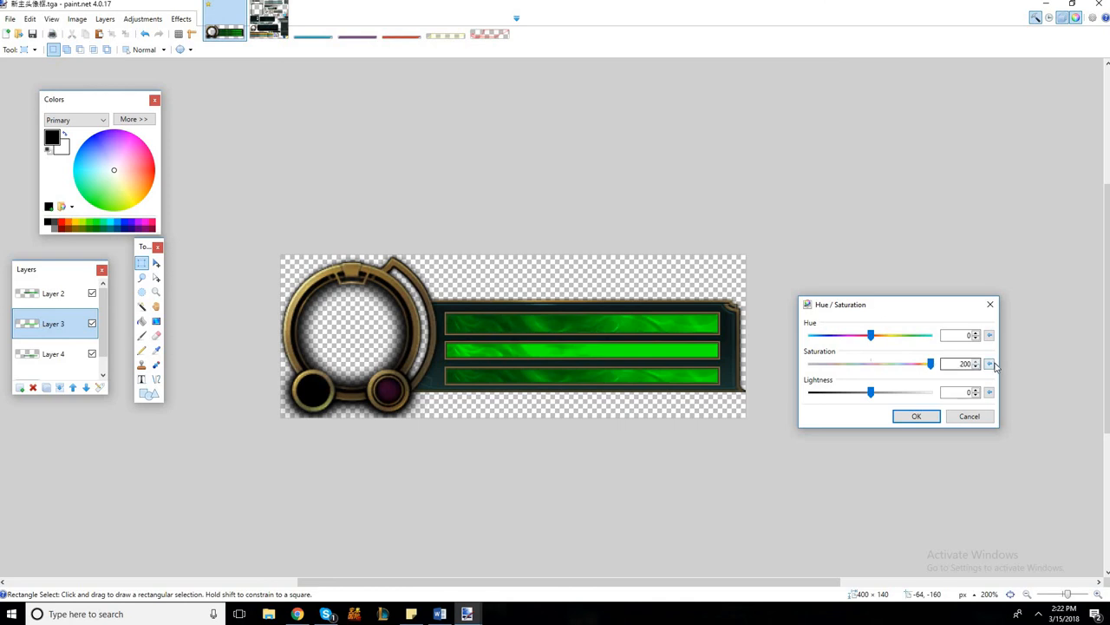
click(989, 363)
drag(870, 335, 880, 372)
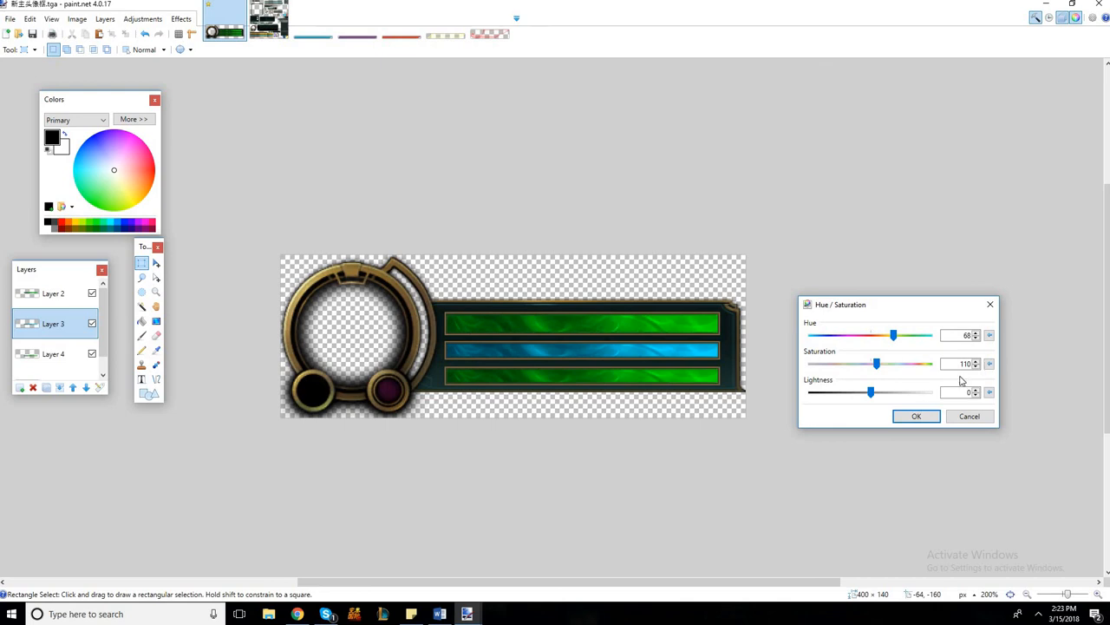
click(989, 364)
drag(874, 395, 878, 394)
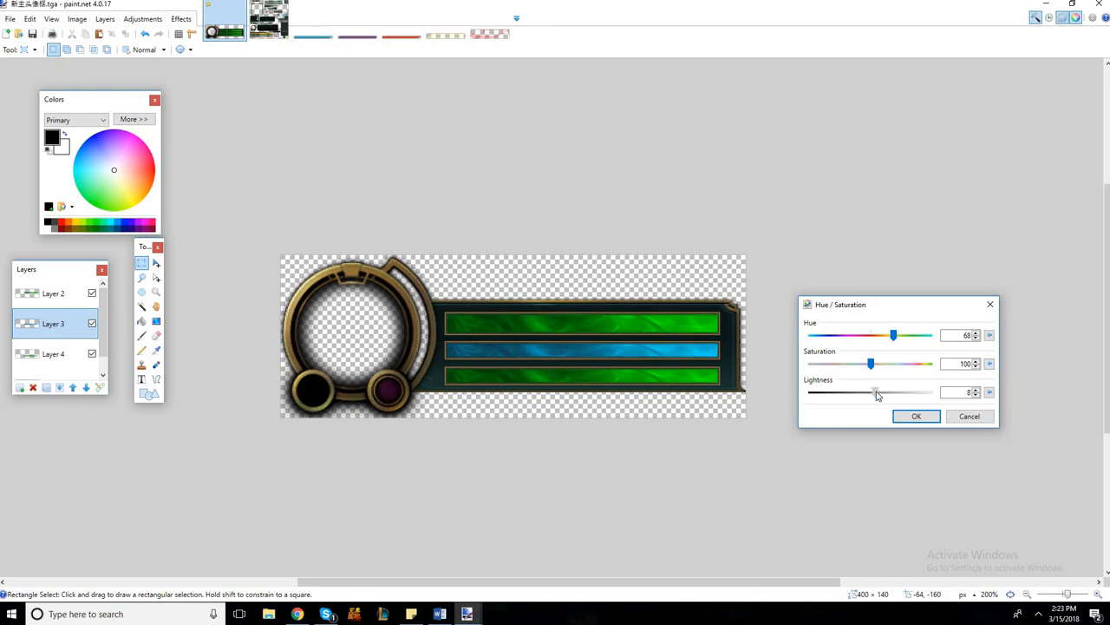
click(989, 392)
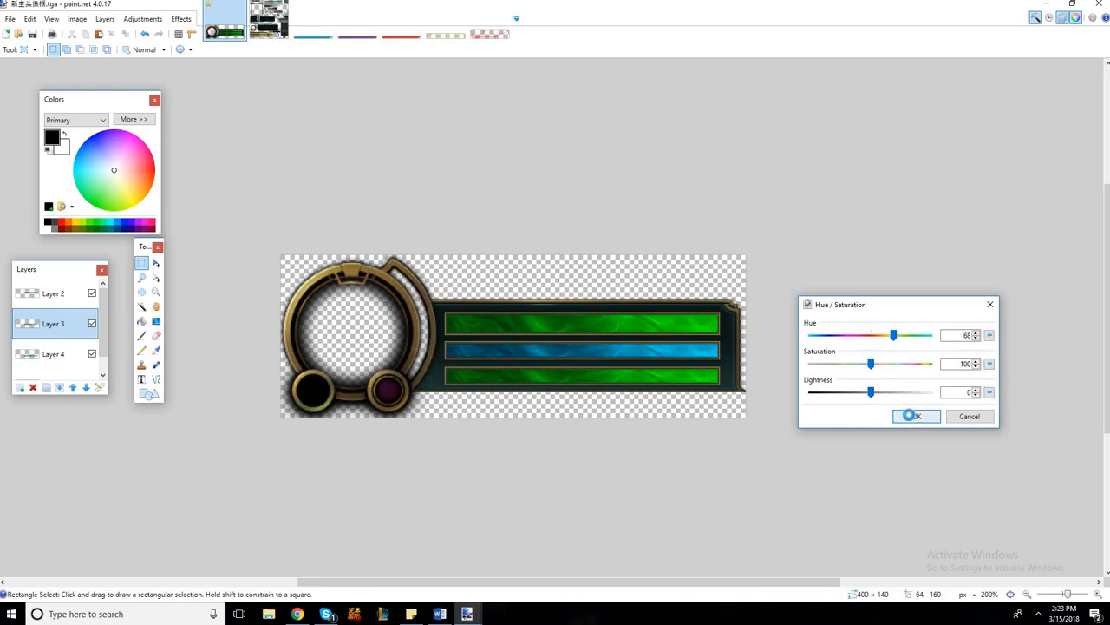
click(912, 416)
Step: Adjust the blue middle bar on Layer 3 with Brightness / Contrast, setting brightness to 19 and contrast to 36
click(142, 18)
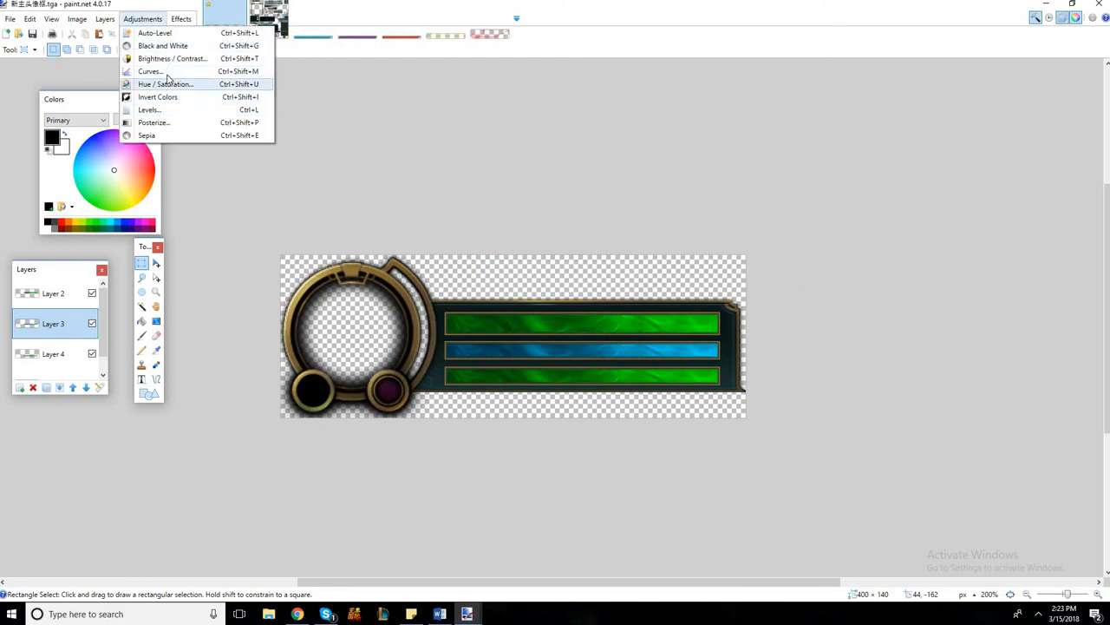
click(172, 58)
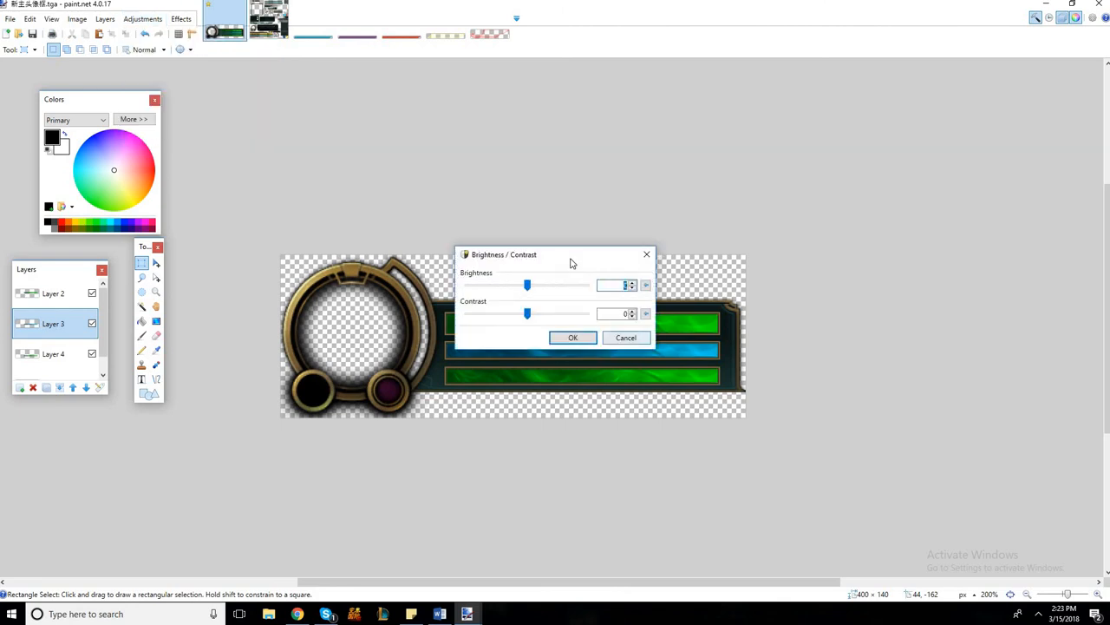
drag(570, 260, 857, 335)
drag(859, 399, 871, 374)
click(836, 400)
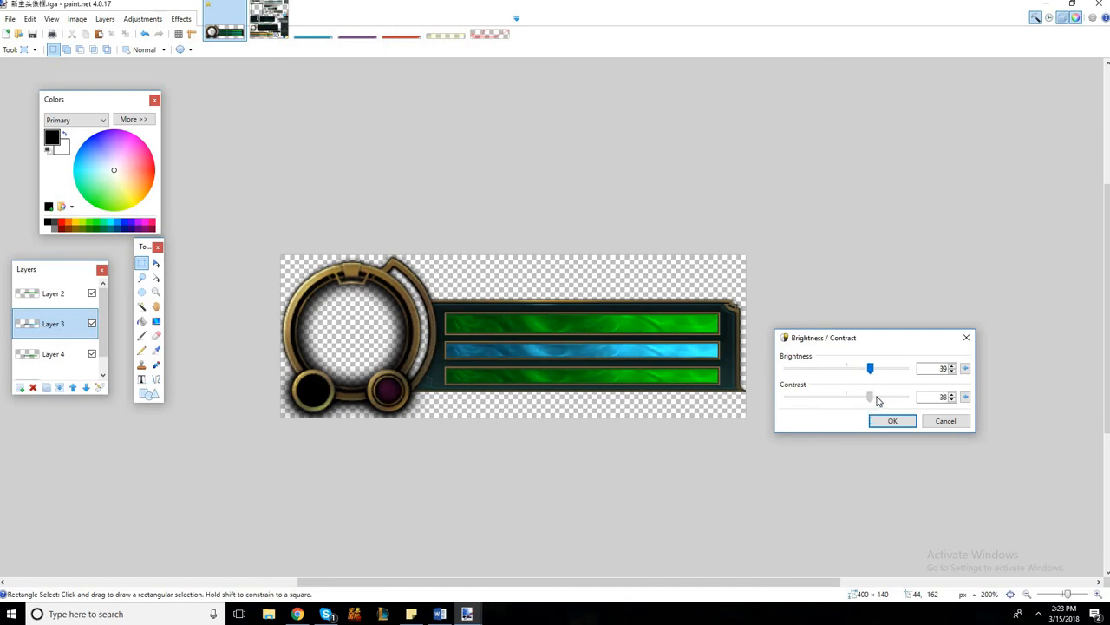
drag(877, 400, 876, 391)
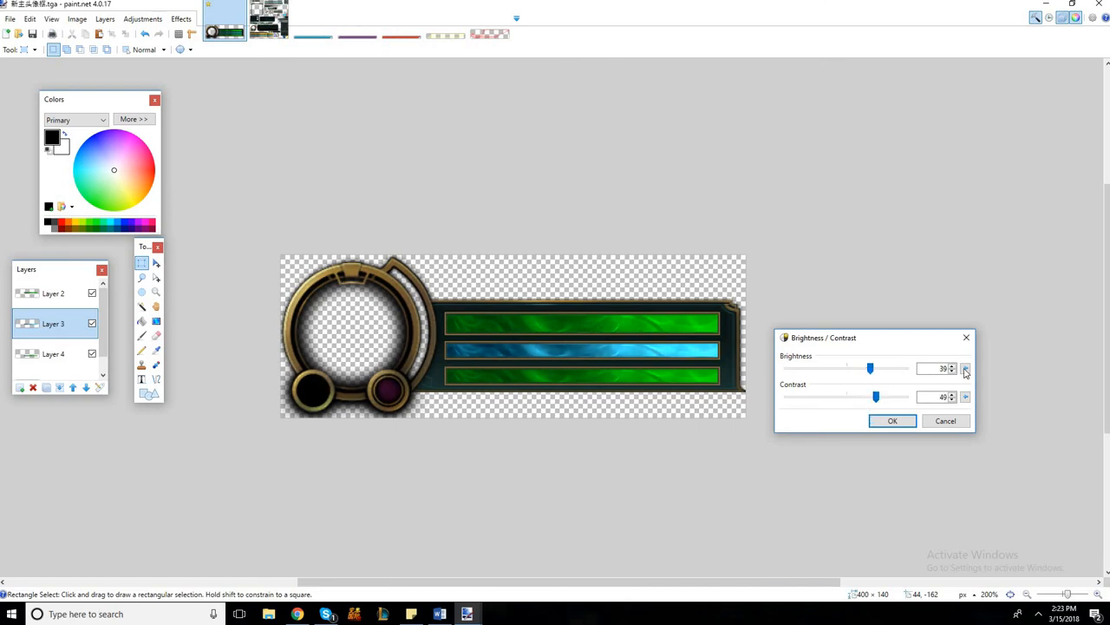
click(966, 398)
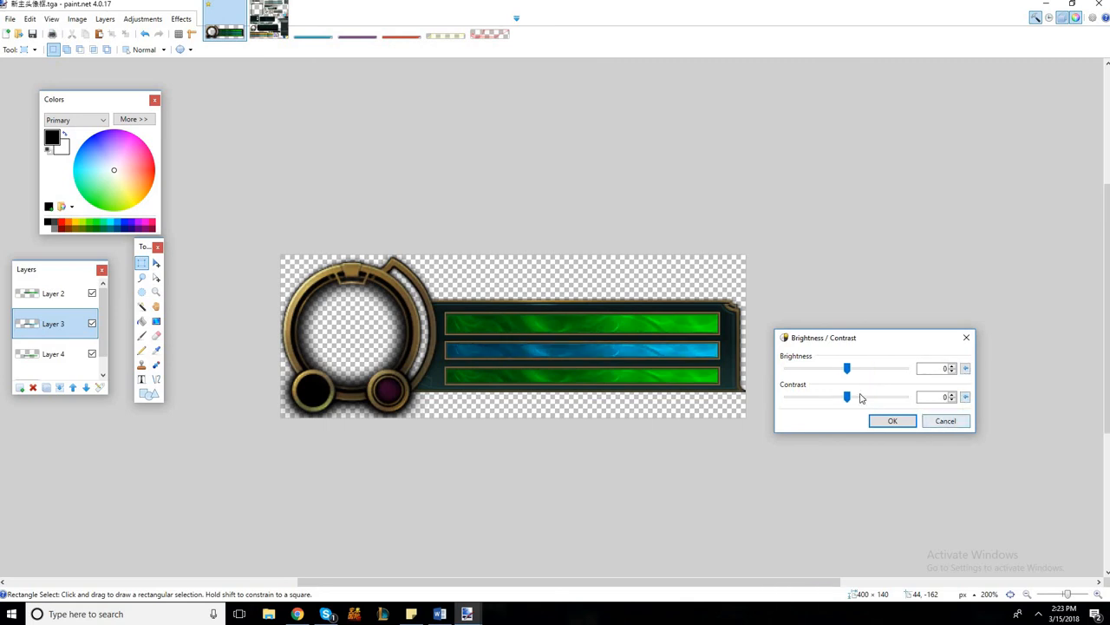
mouse_move(852, 373)
mouse_down()
mouse_move(870, 397)
mouse_move(861, 392)
mouse_up()
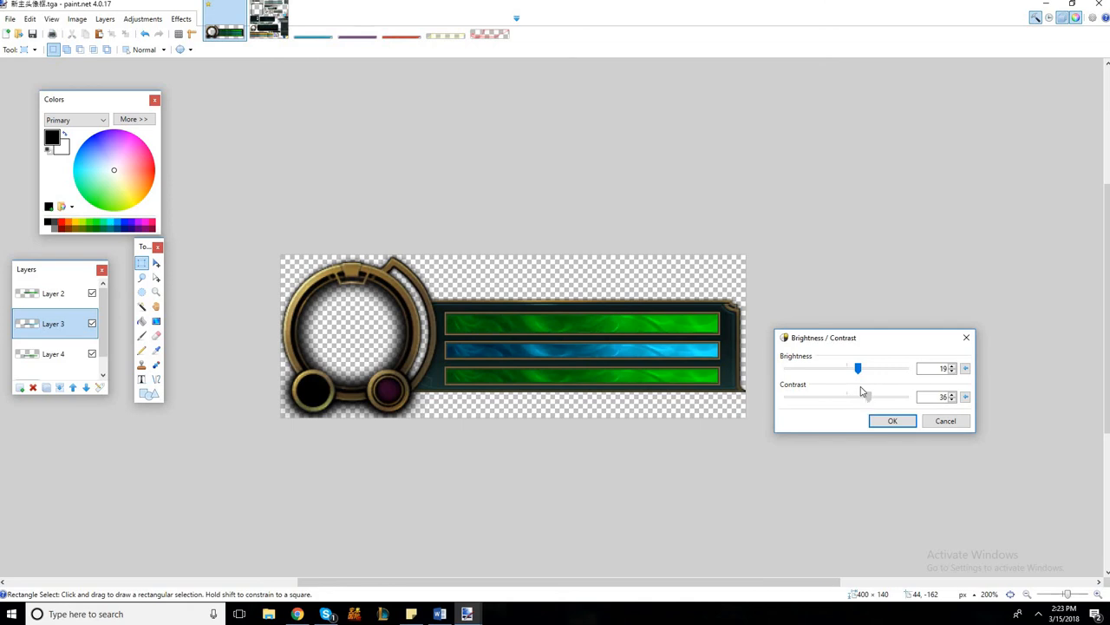
click(894, 419)
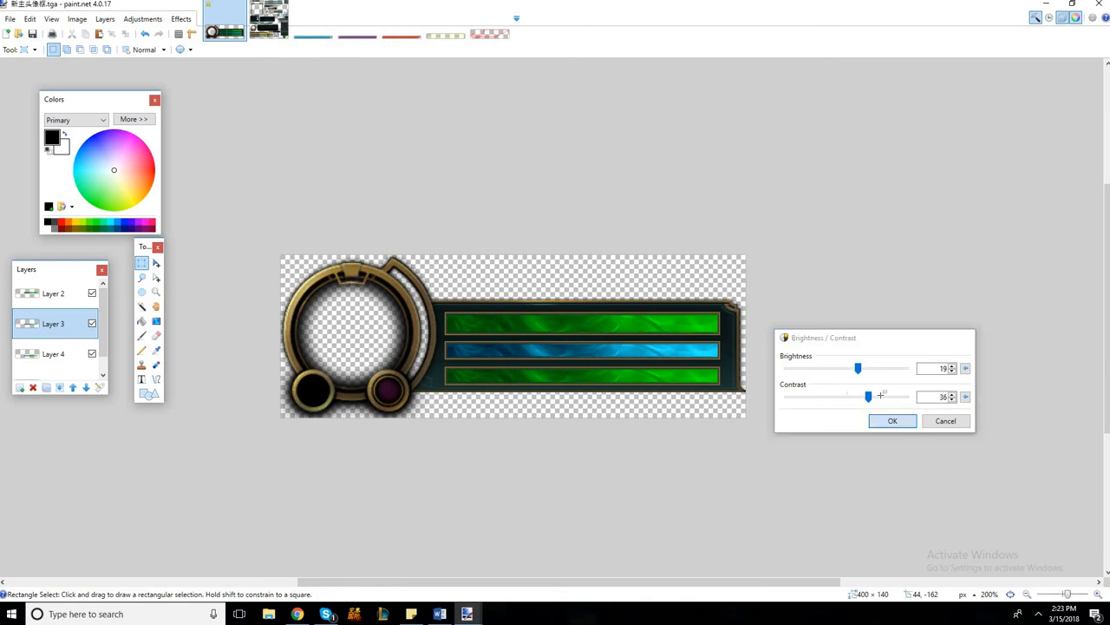
Step: Recolour the lowest bar on Layer 4 golden yellow using Hue / Saturation with a hue of about -72
click(38, 351)
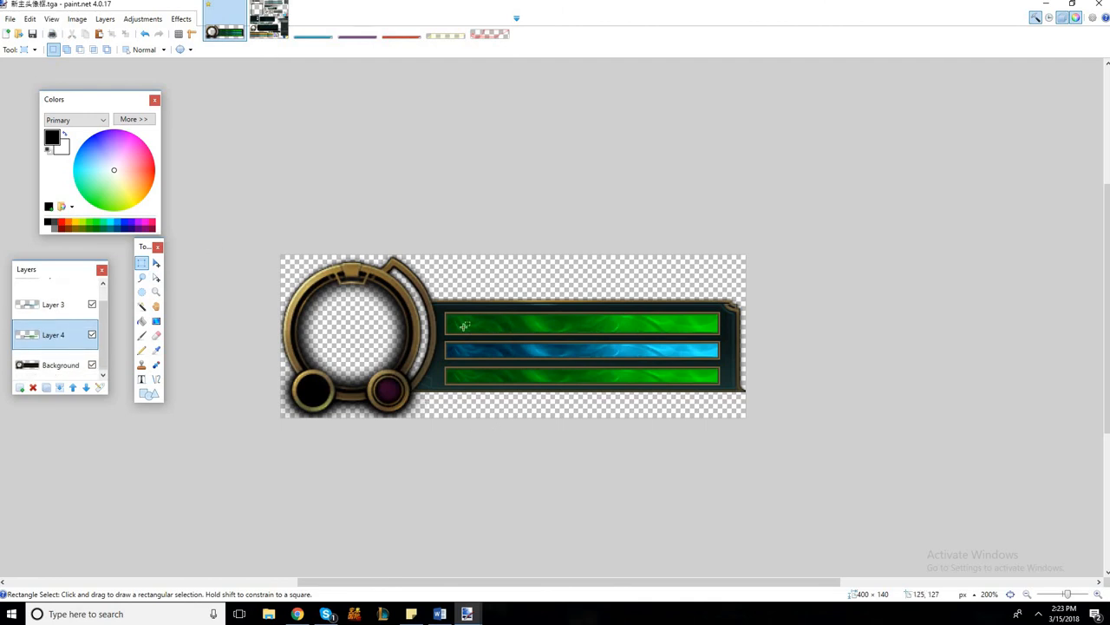
scroll(1074, 595, up, 2)
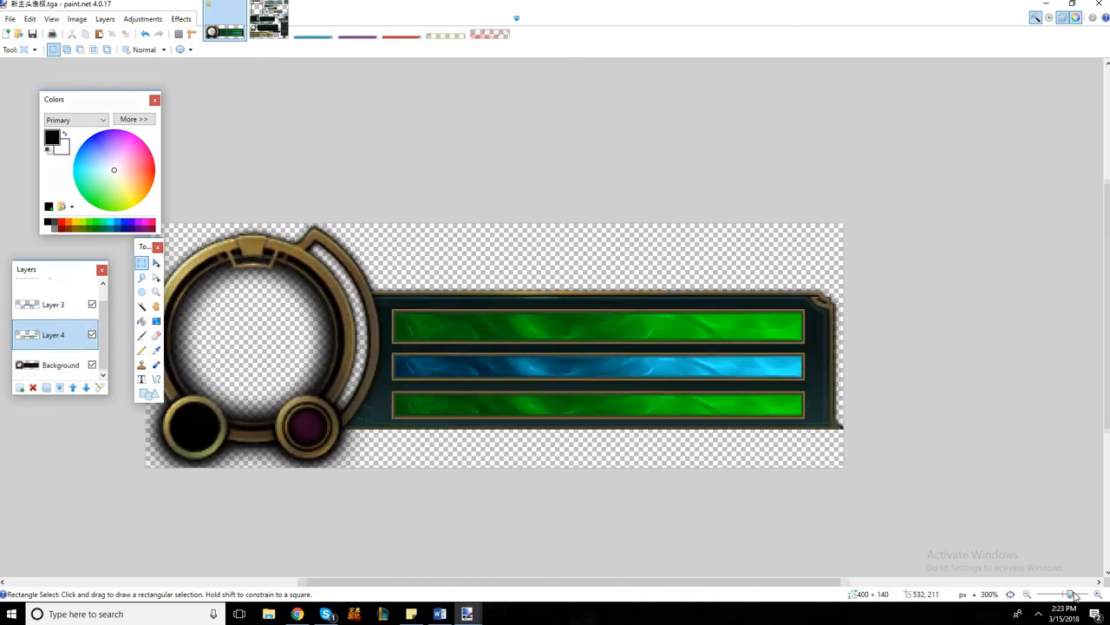
scroll(1071, 595, down, 1)
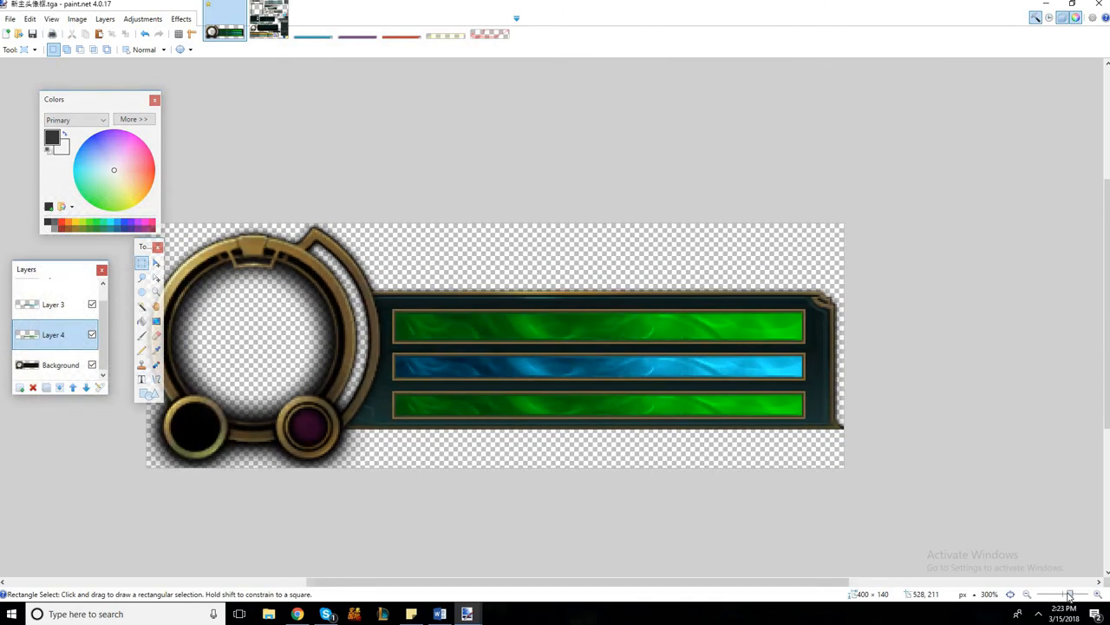
click(132, 23)
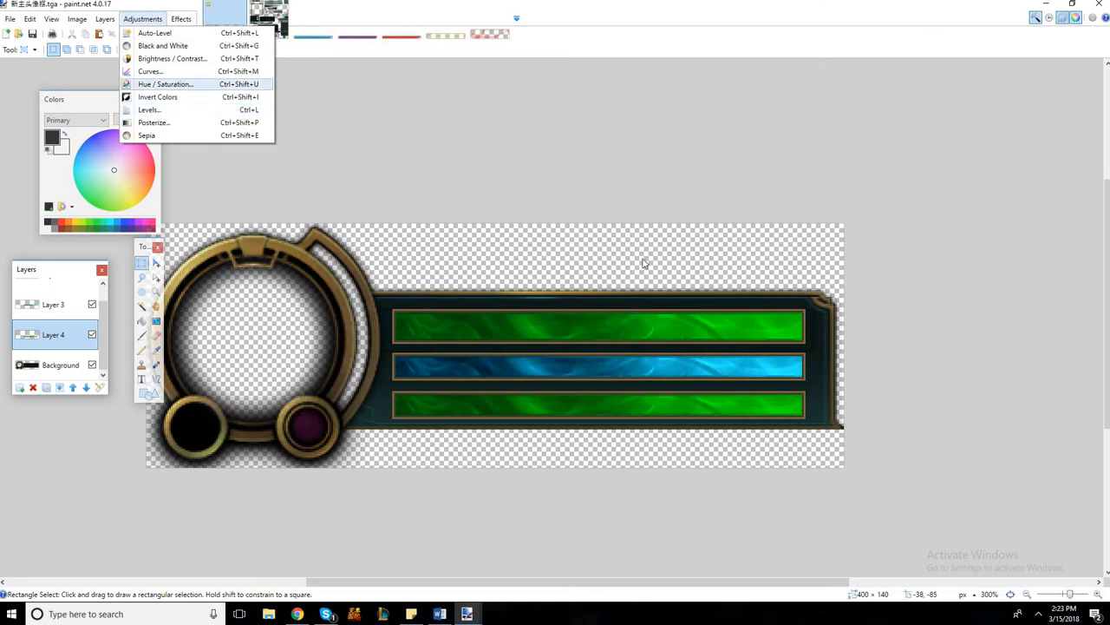
key(Return)
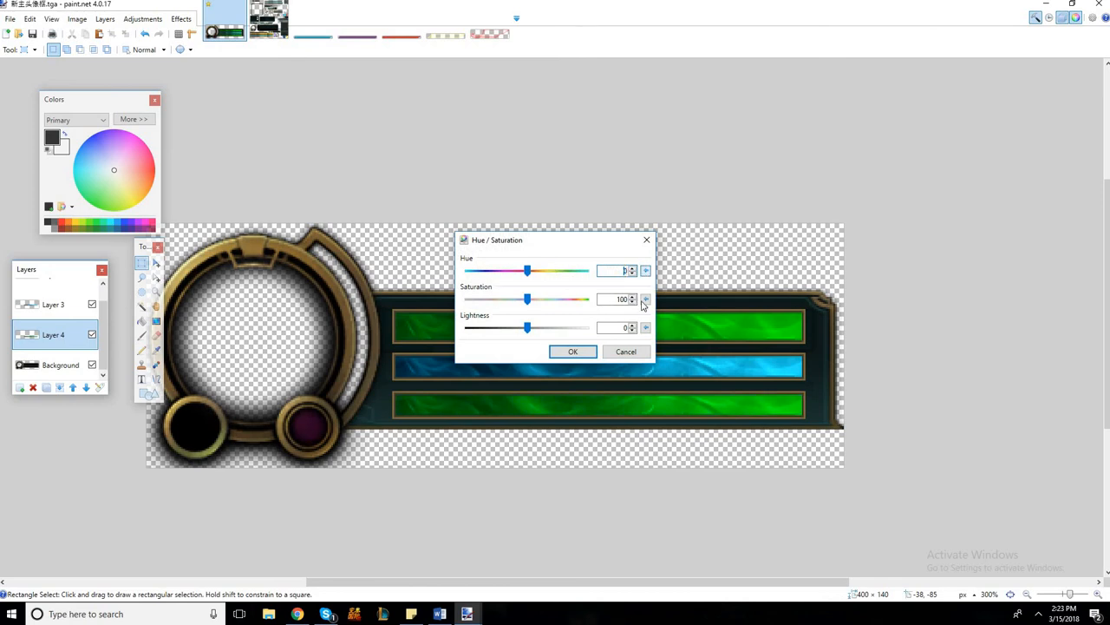
drag(839, 248, 986, 199)
drag(948, 231, 936, 299)
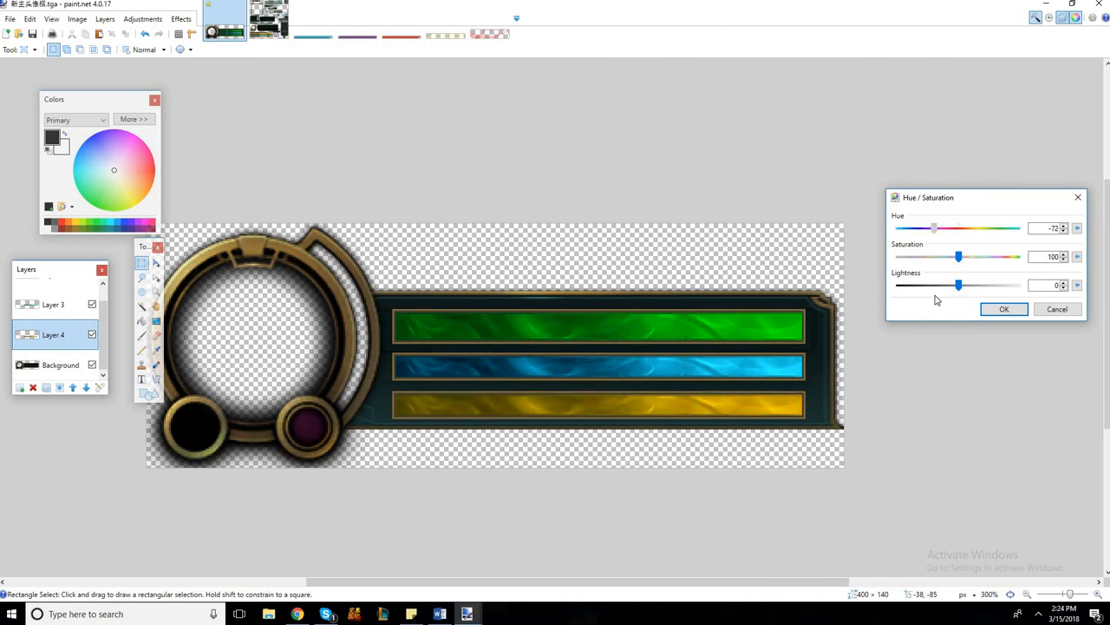
click(964, 257)
click(960, 258)
click(991, 311)
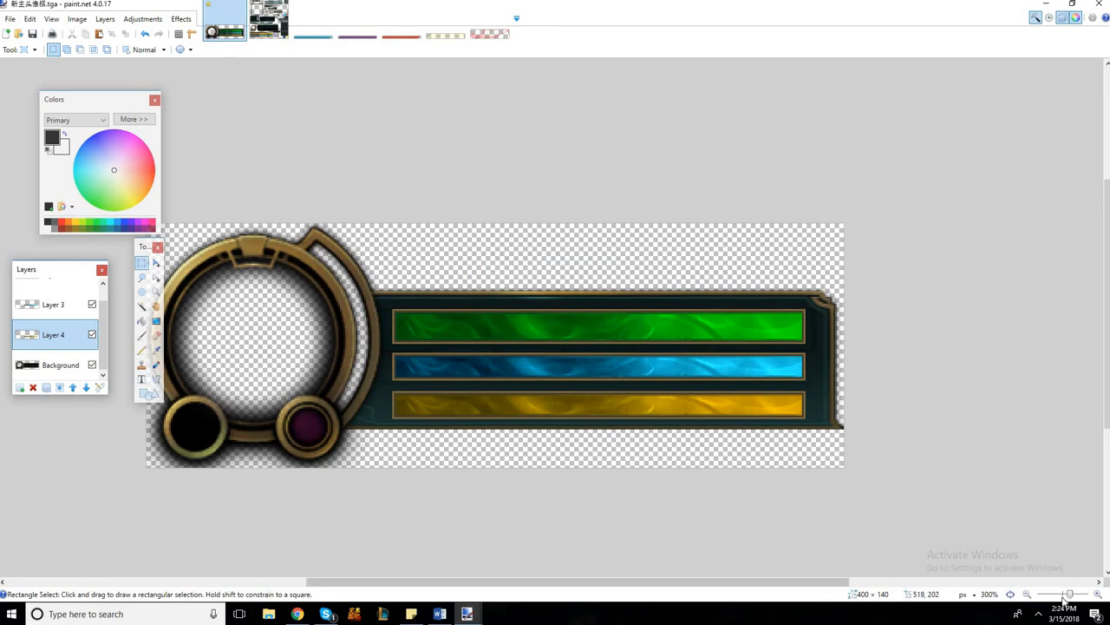
drag(1064, 598, 1071, 605)
scroll(48, 317, up, 2)
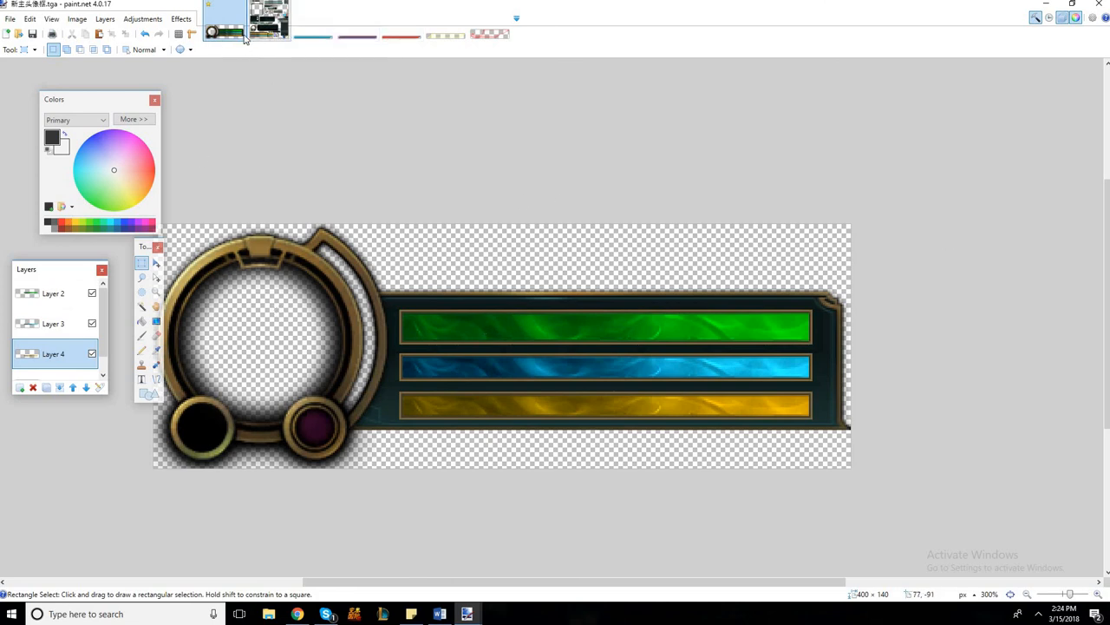
click(355, 24)
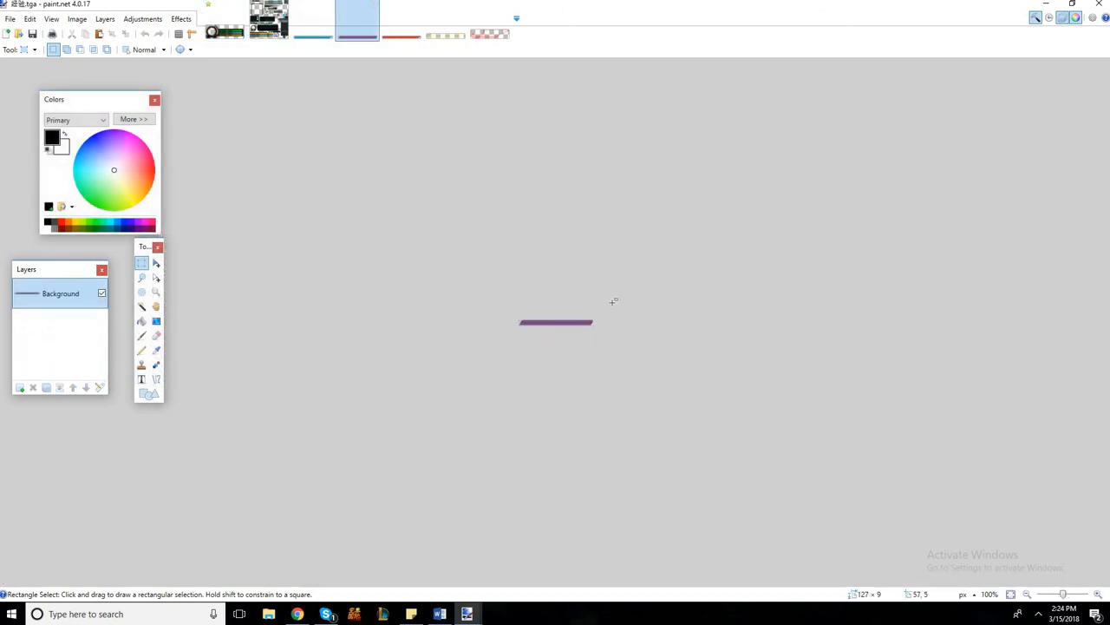
click(238, 31)
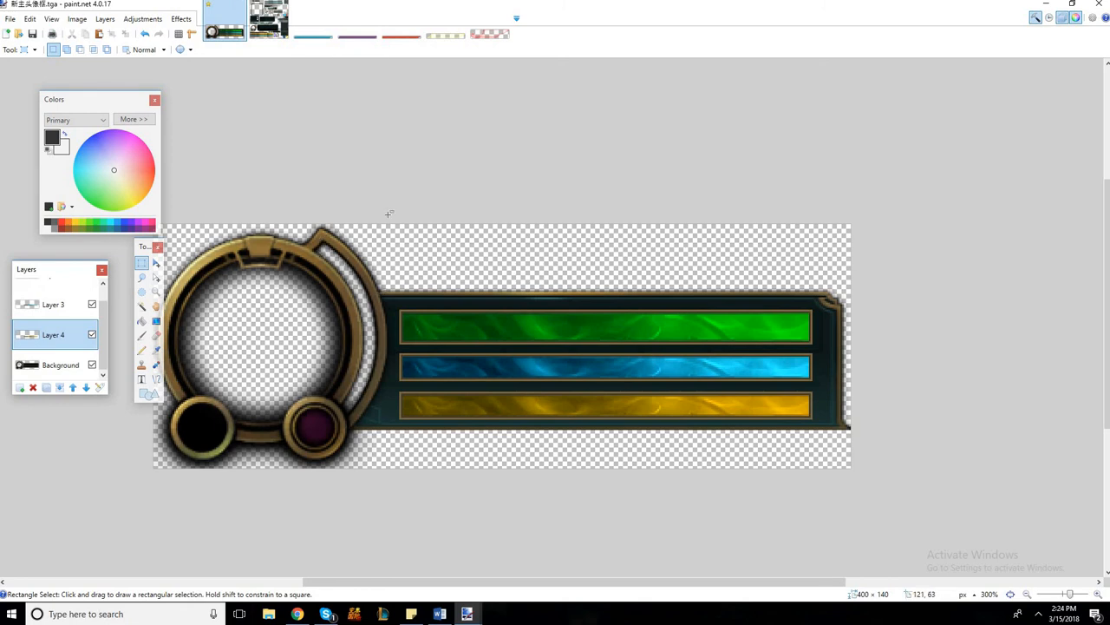
Step: In the League of Legends HUD sprite sheet, draw a 31 × 111 pixel rectangular selection over the white-to-black gradient arc
click(258, 16)
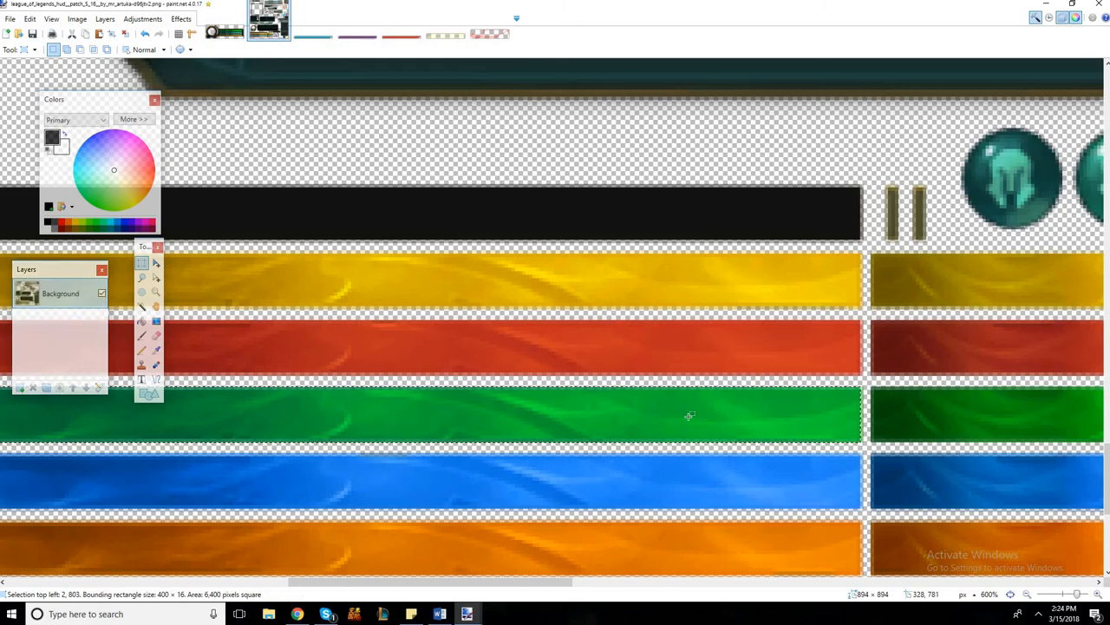
scroll(690, 416, down, 3)
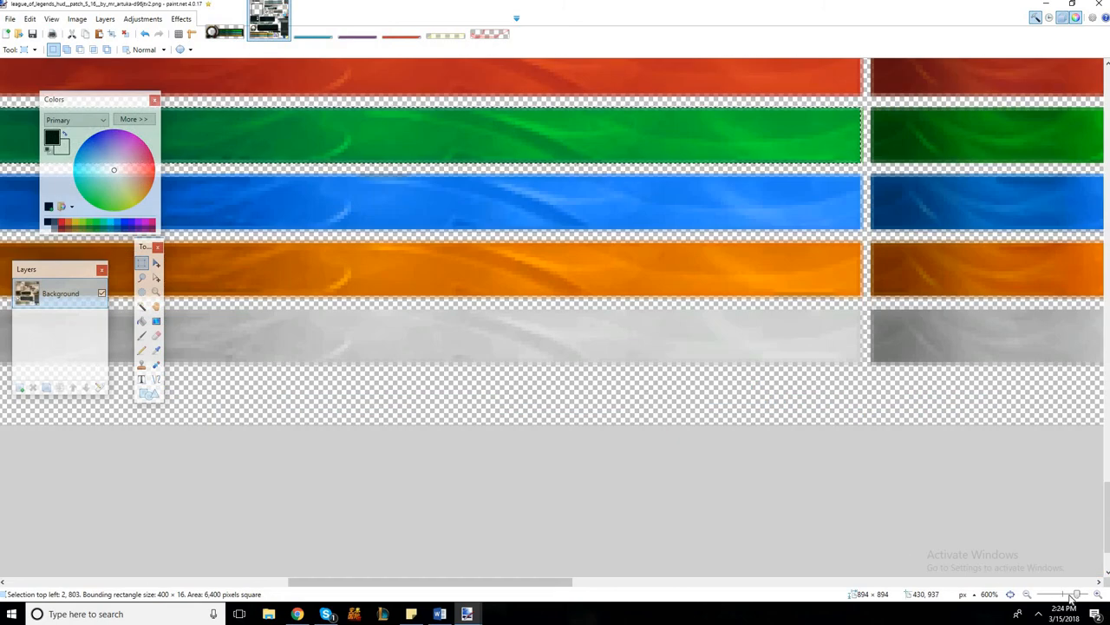
drag(1072, 596, 1068, 596)
scroll(807, 518, up, 7)
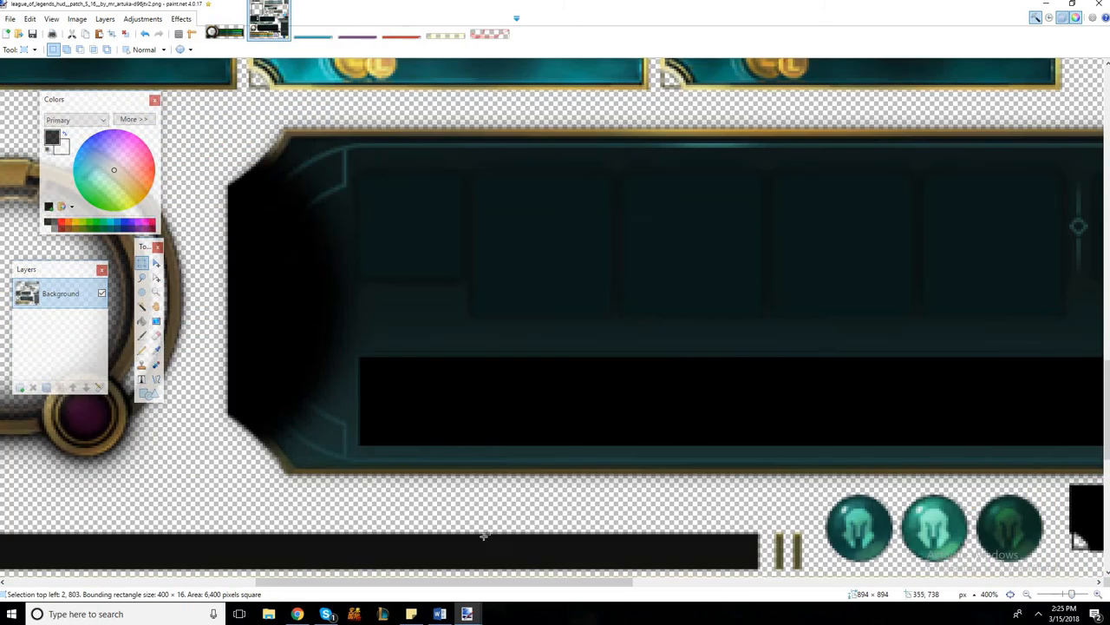
drag(1072, 595, 1068, 595)
drag(564, 582, 673, 582)
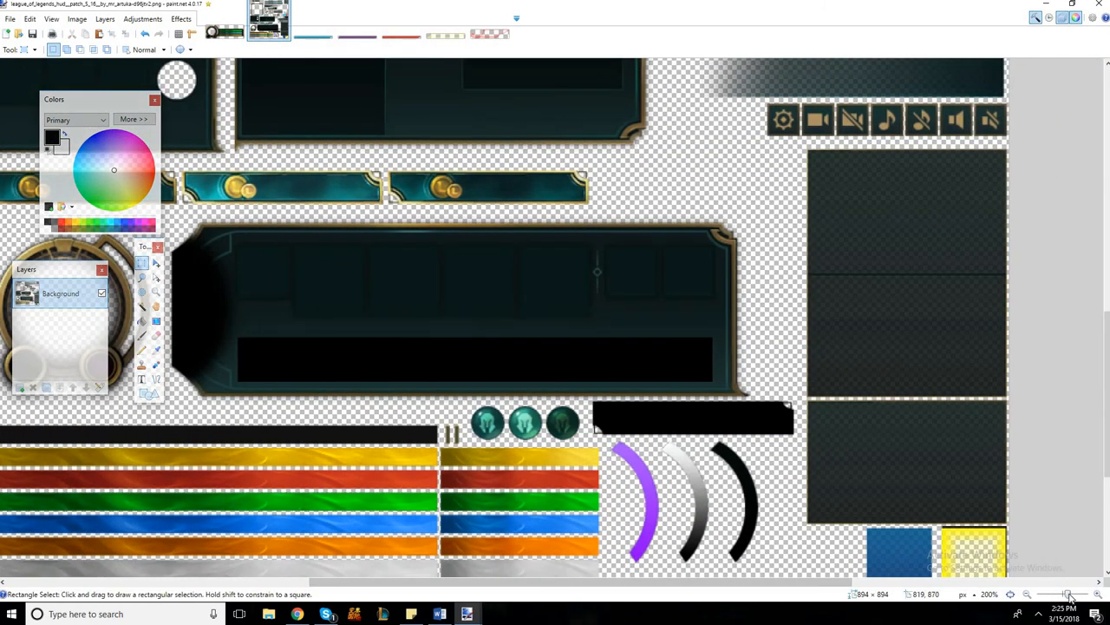
drag(1068, 595, 1074, 596)
scroll(944, 542, down, 5)
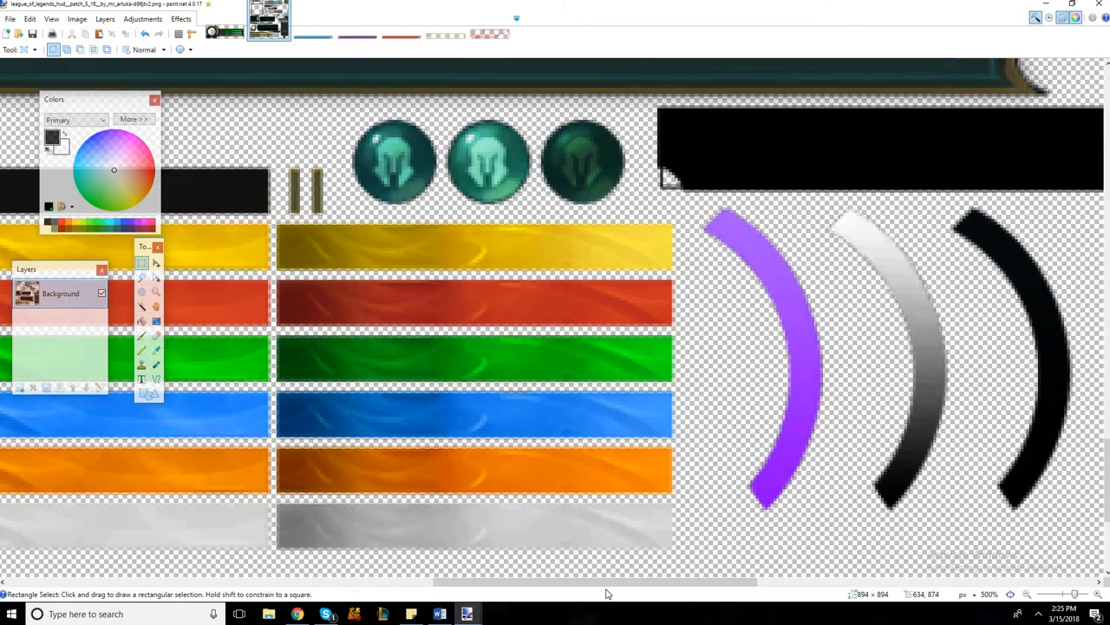
drag(693, 582, 785, 581)
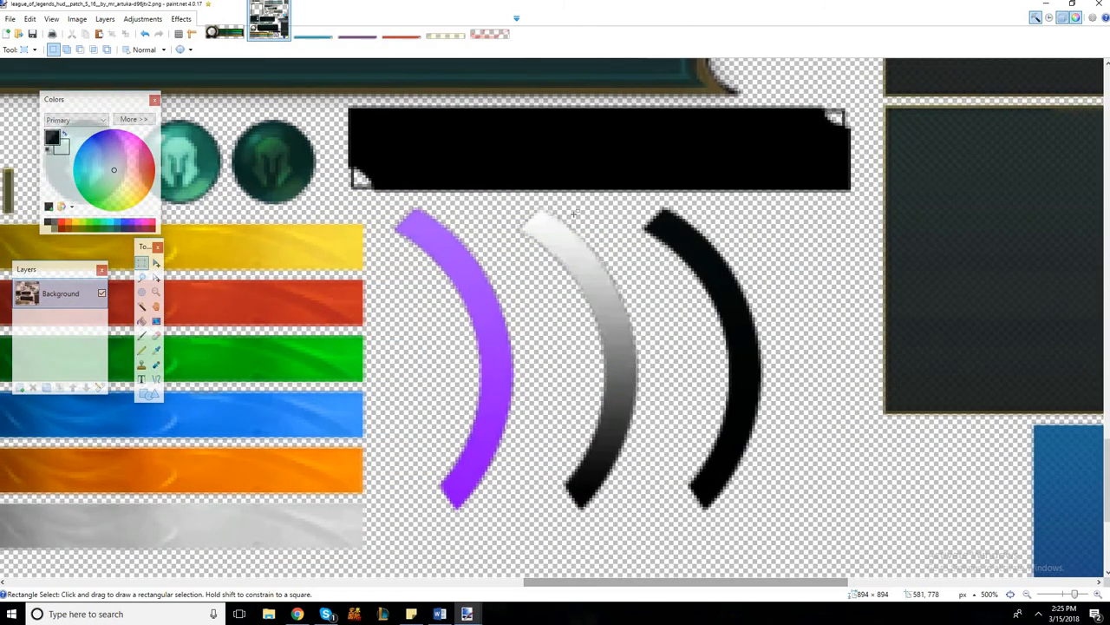
drag(611, 202, 521, 524)
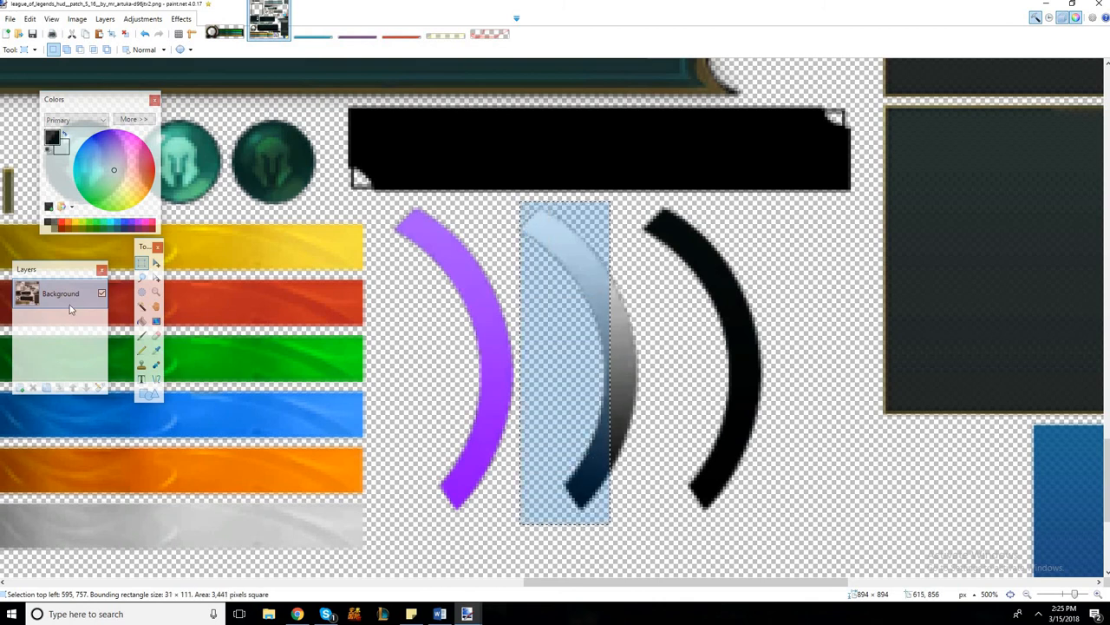
click(156, 263)
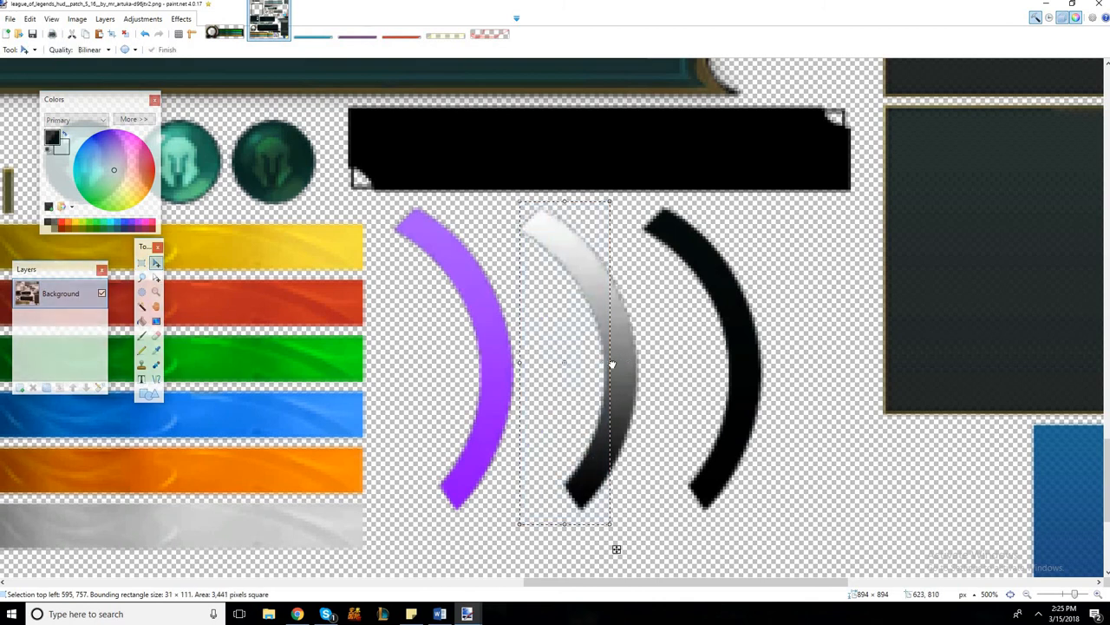
drag(613, 364, 642, 371)
key(ctrl+z)
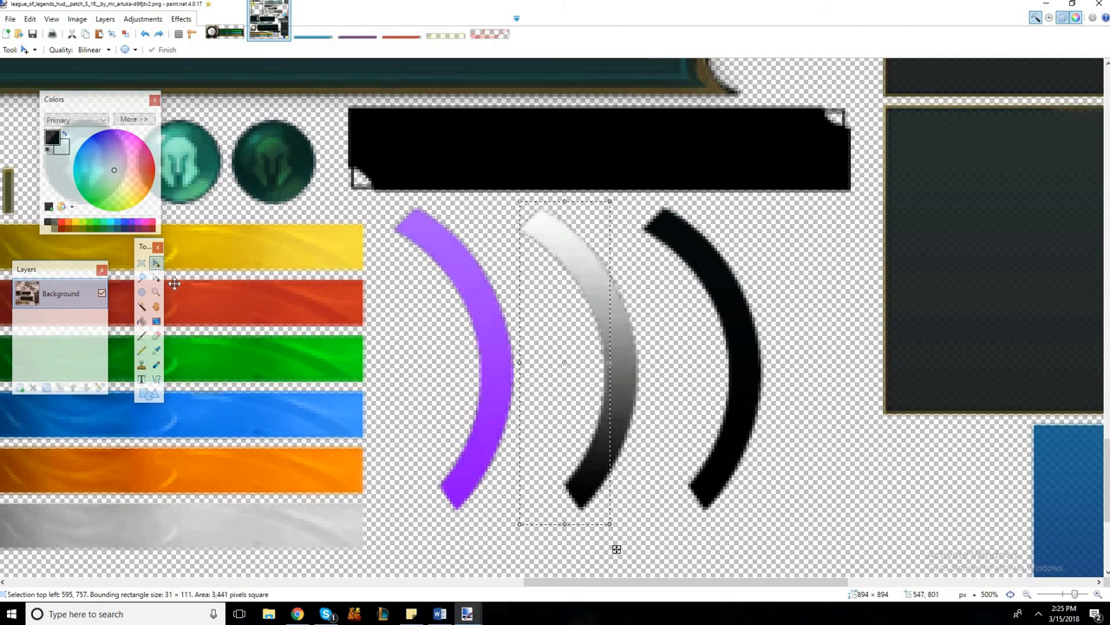
Step: Widen the selection to 42 × 111 pixels to copy the whole gradient arc, and return to the HUD frame image
key(m)
drag(605, 363, 639, 379)
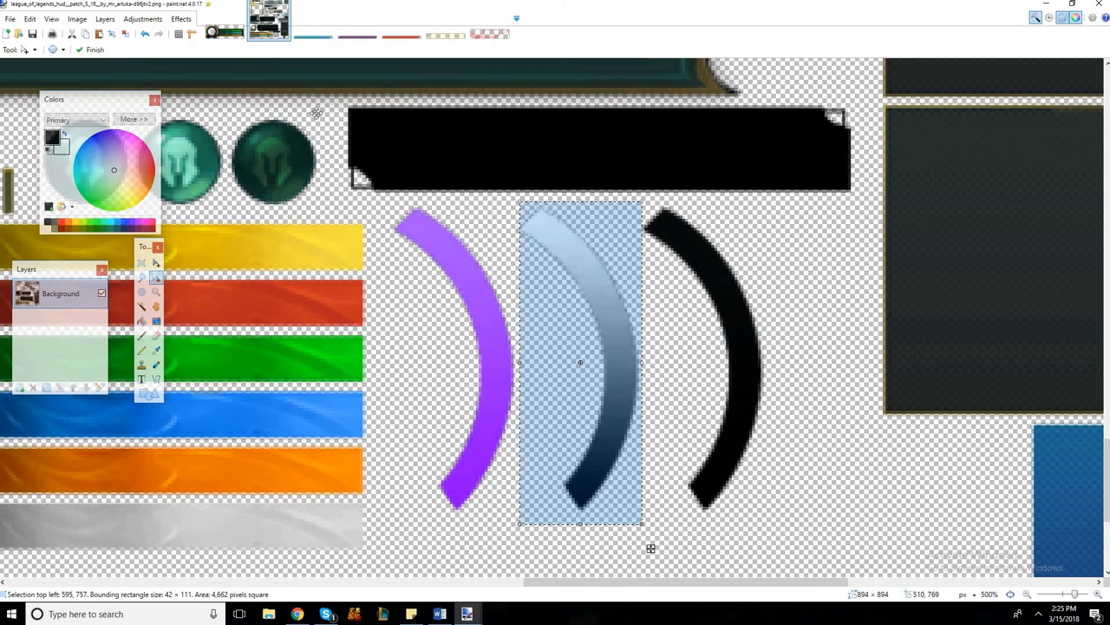
click(224, 31)
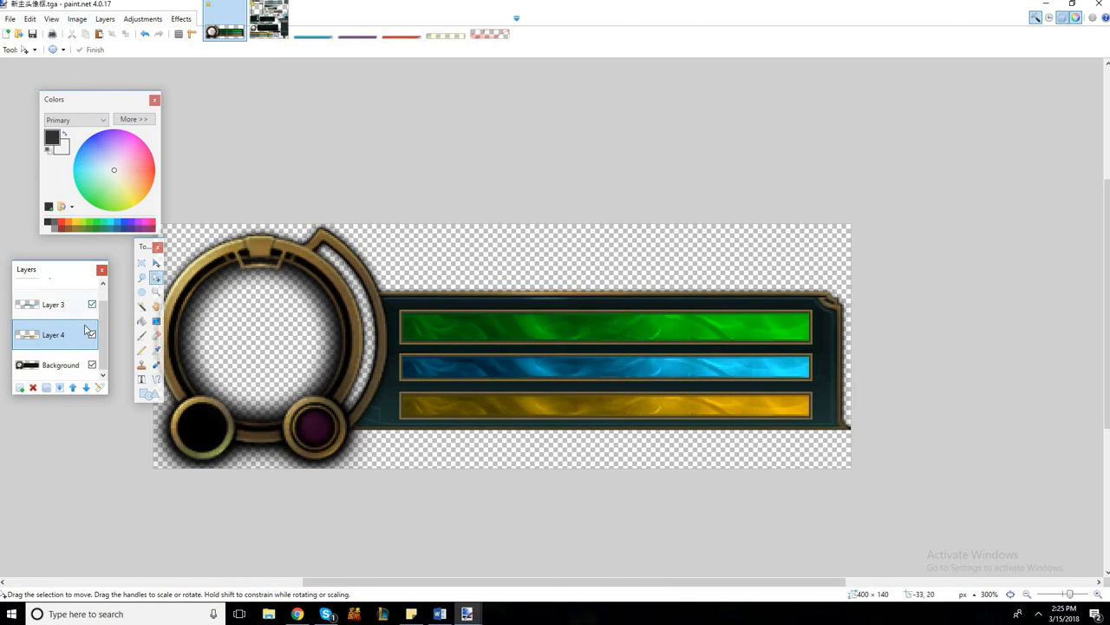
Step: Paste the gradient arc into a new layer above Layer 4 and move it into the curved slot beside the portrait ring at 90, 6
scroll(90, 327, up, 1)
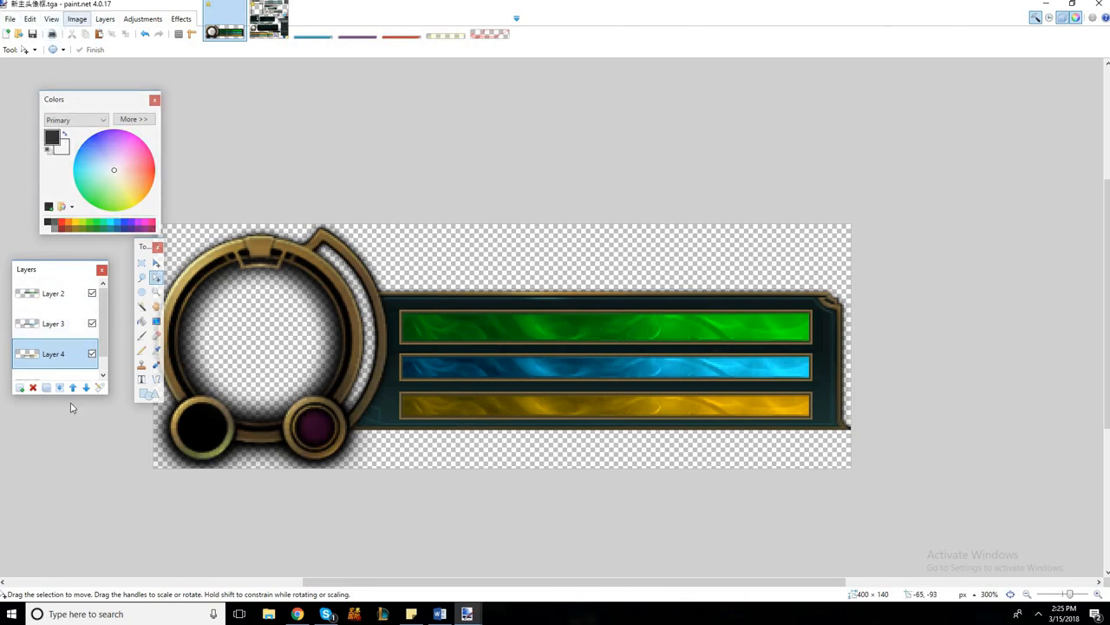
click(29, 18)
click(85, 117)
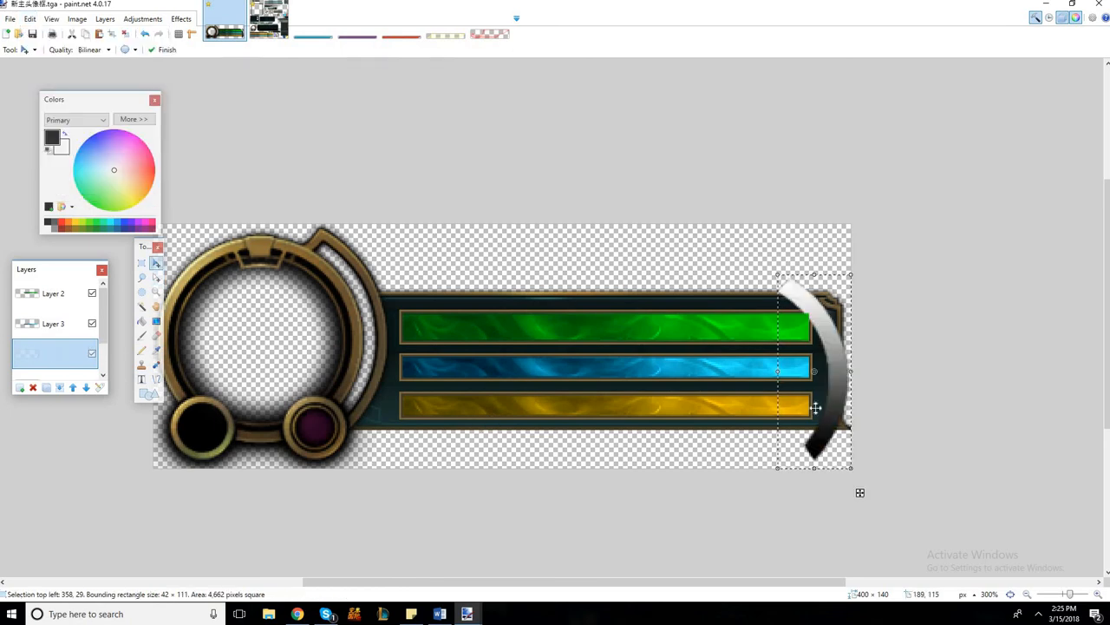
drag(851, 497, 392, 452)
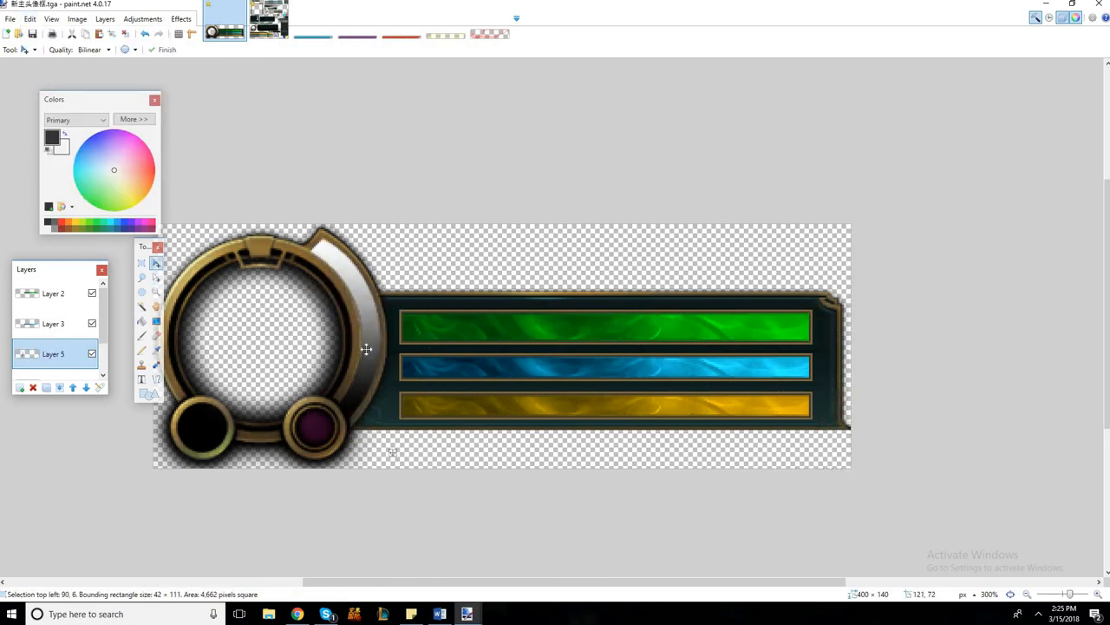
drag(366, 350, 364, 349)
Step: Fine-tune the gradient arc's position in the curved slot to 91, 6 and deselect it
click(1075, 595)
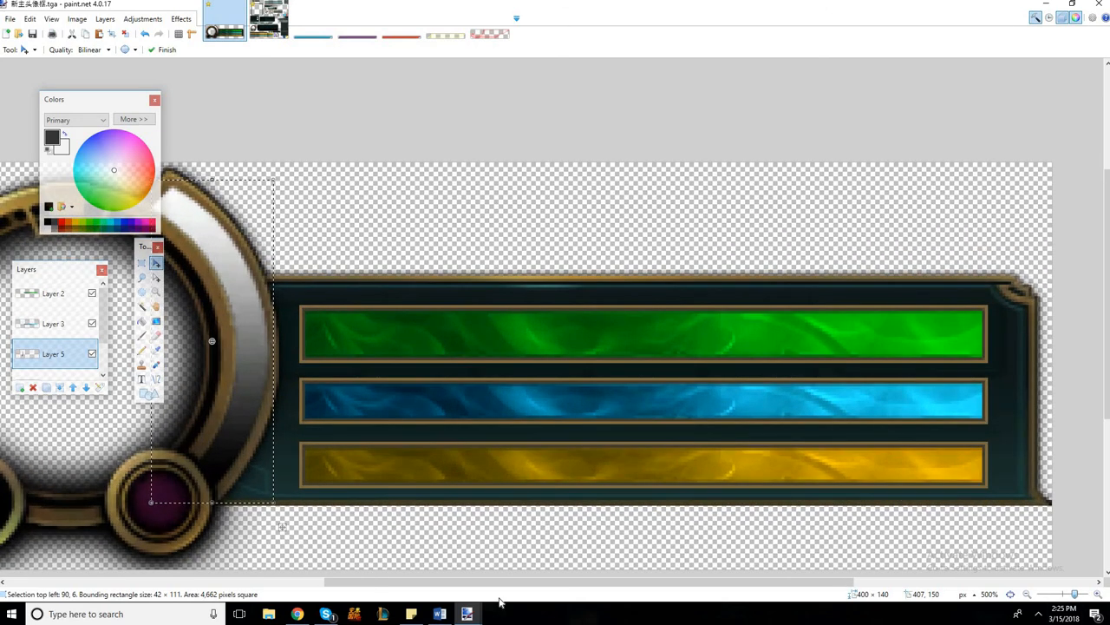
drag(471, 583, 354, 583)
drag(474, 248, 479, 248)
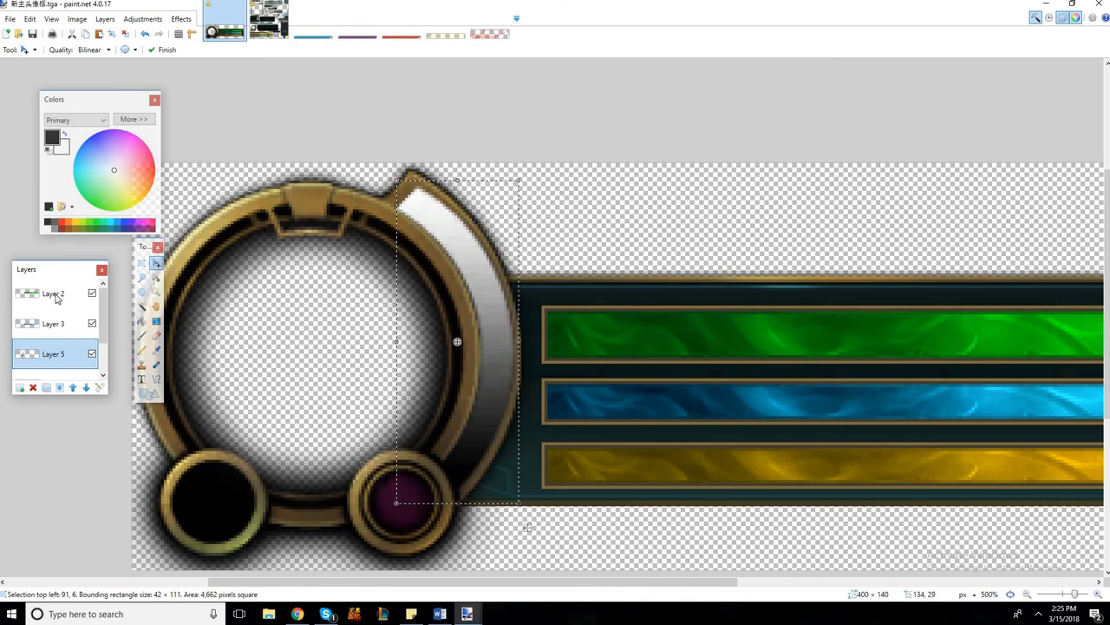
click(141, 262)
click(568, 271)
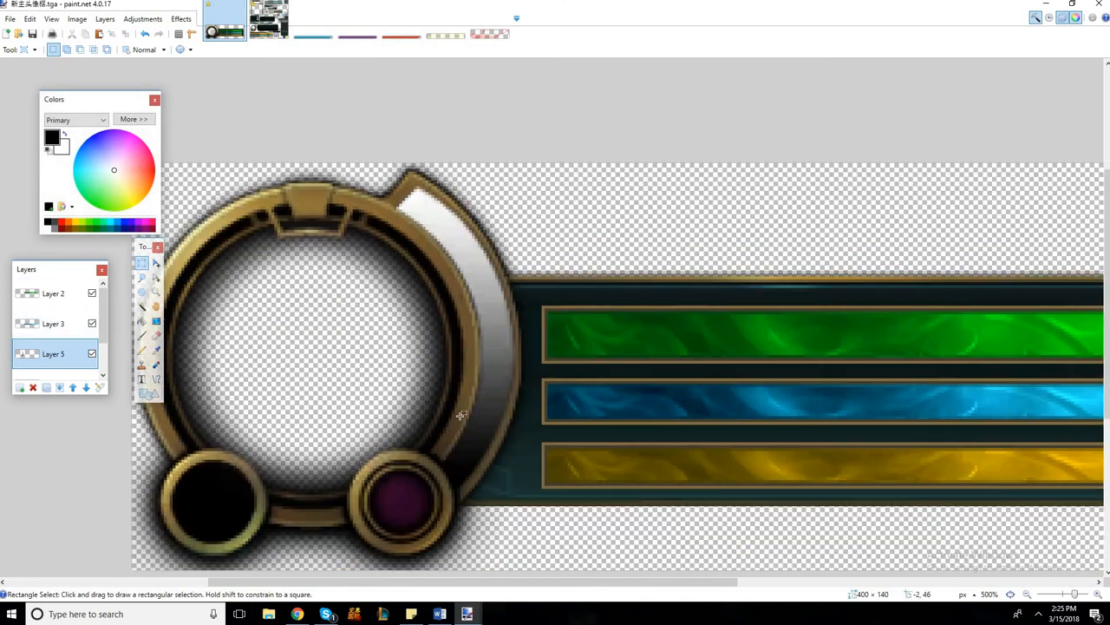
drag(1075, 593, 1056, 600)
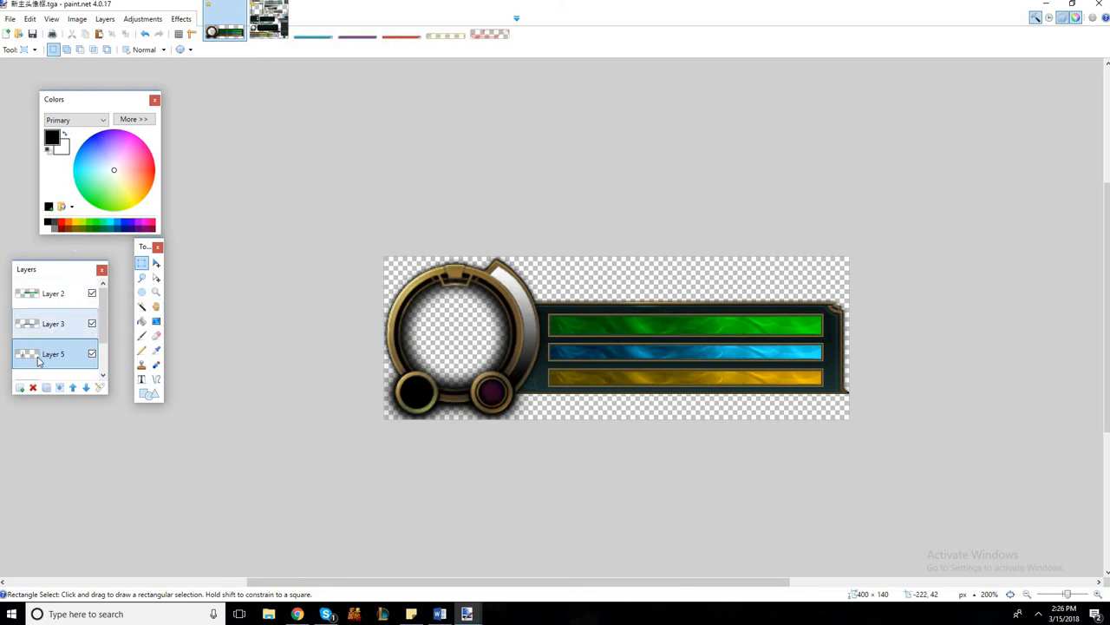
Step: Apply the Sepia adjustment to the gradient arc on Layer 5
scroll(117, 336, down, 2)
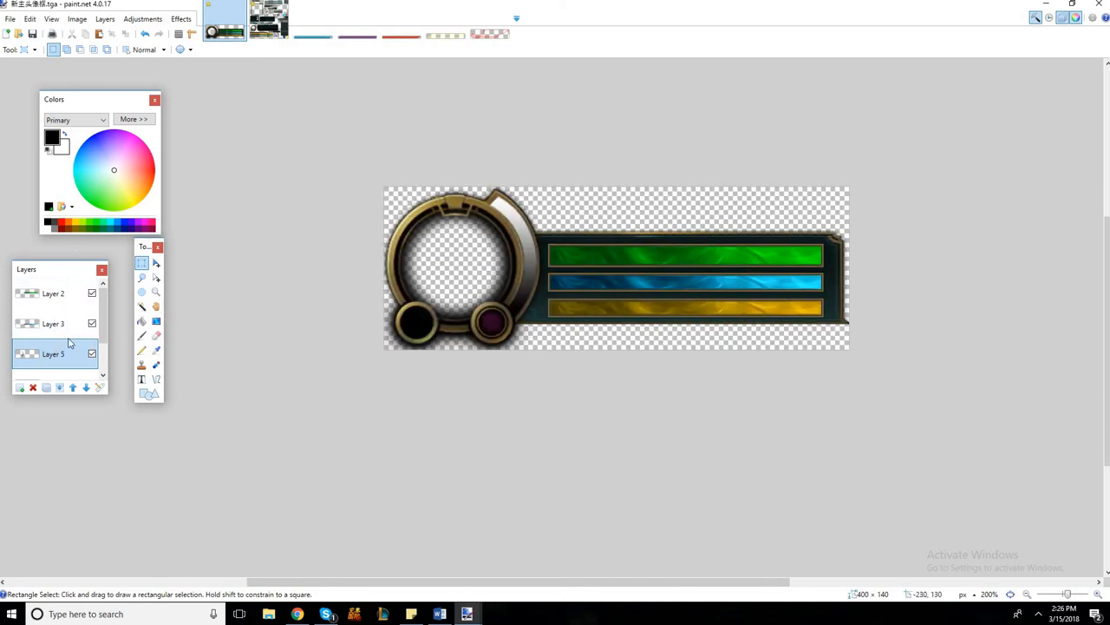
scroll(61, 334, down, 2)
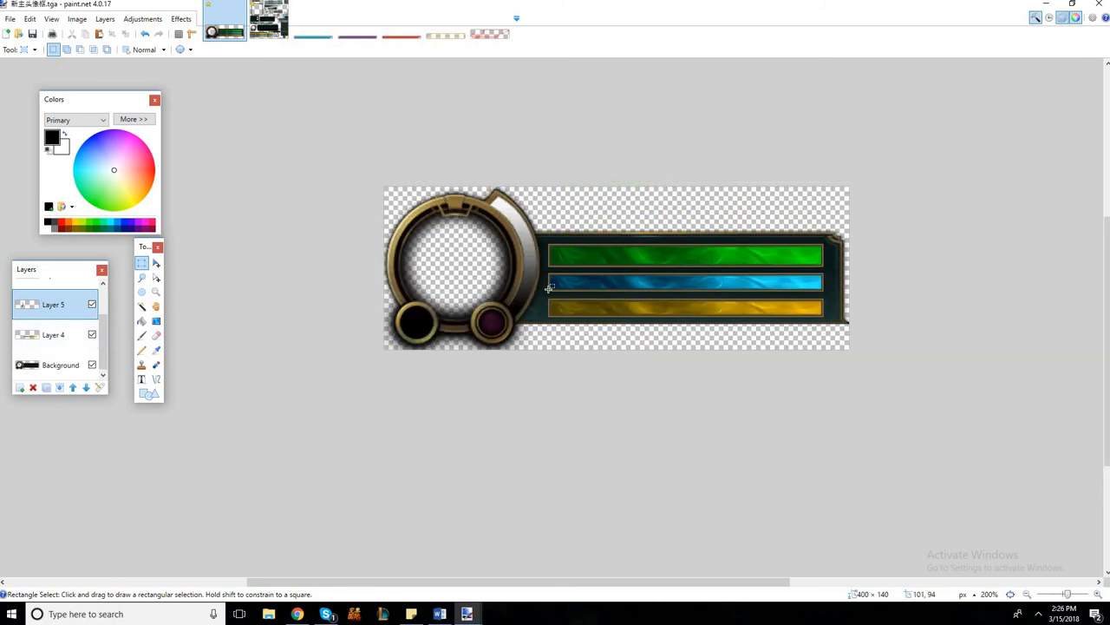
scroll(534, 323, up, 3)
scroll(531, 367, down, 2)
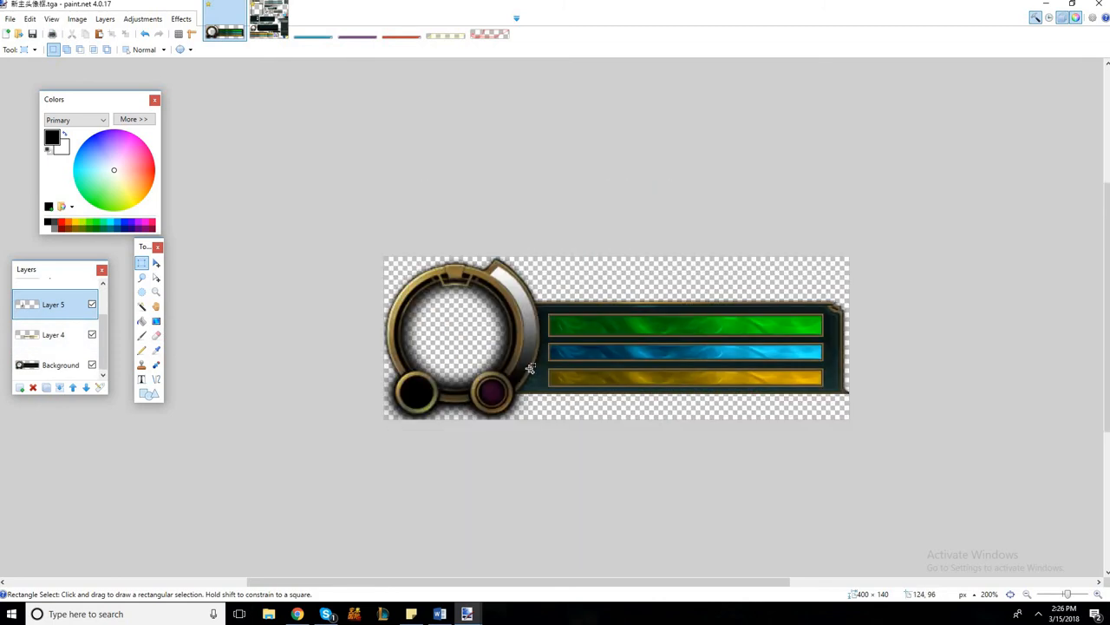
key(ctrl+shift+e)
Step: Boost the arc's sepia tint to orange using Hue / Saturation with hue 0, saturation 200 and lightness 0
click(143, 19)
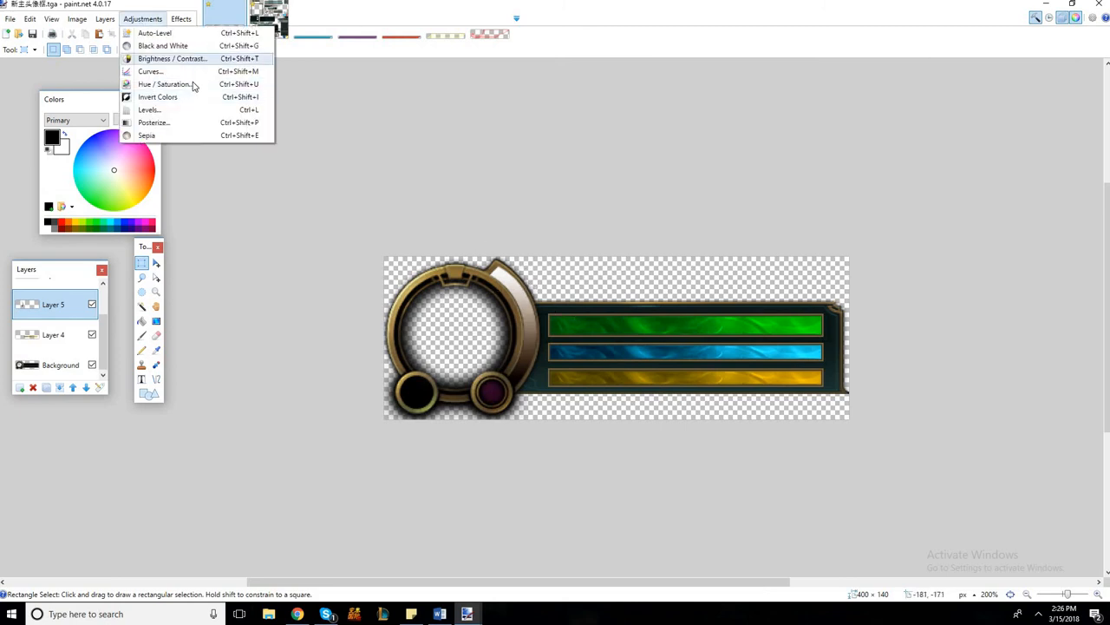
click(194, 84)
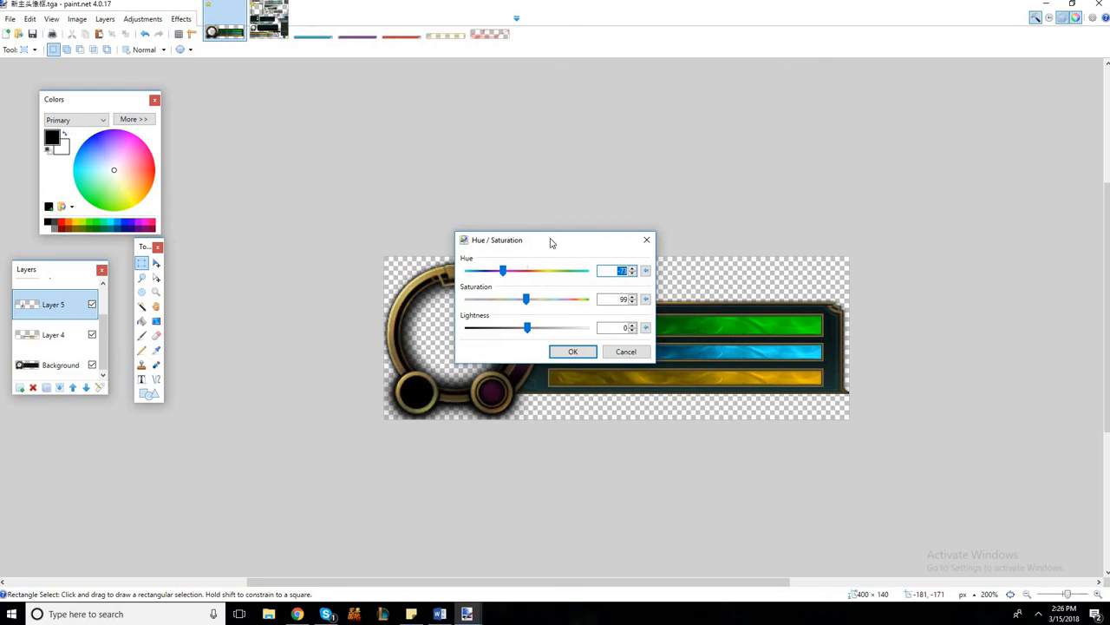
drag(550, 243, 832, 381)
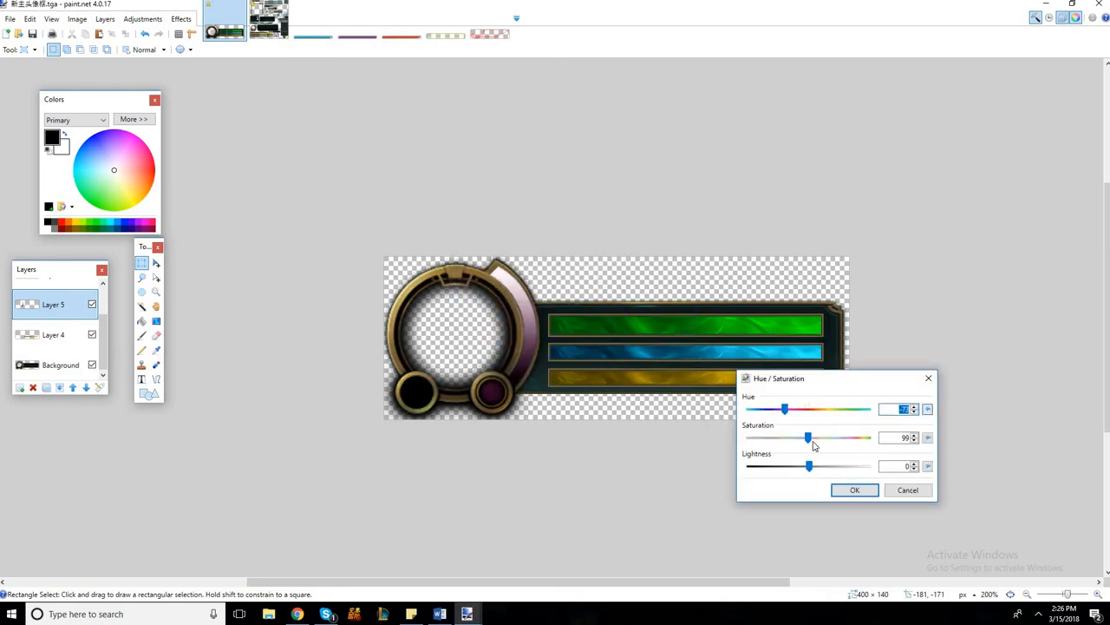
text(0)
drag(814, 445, 871, 438)
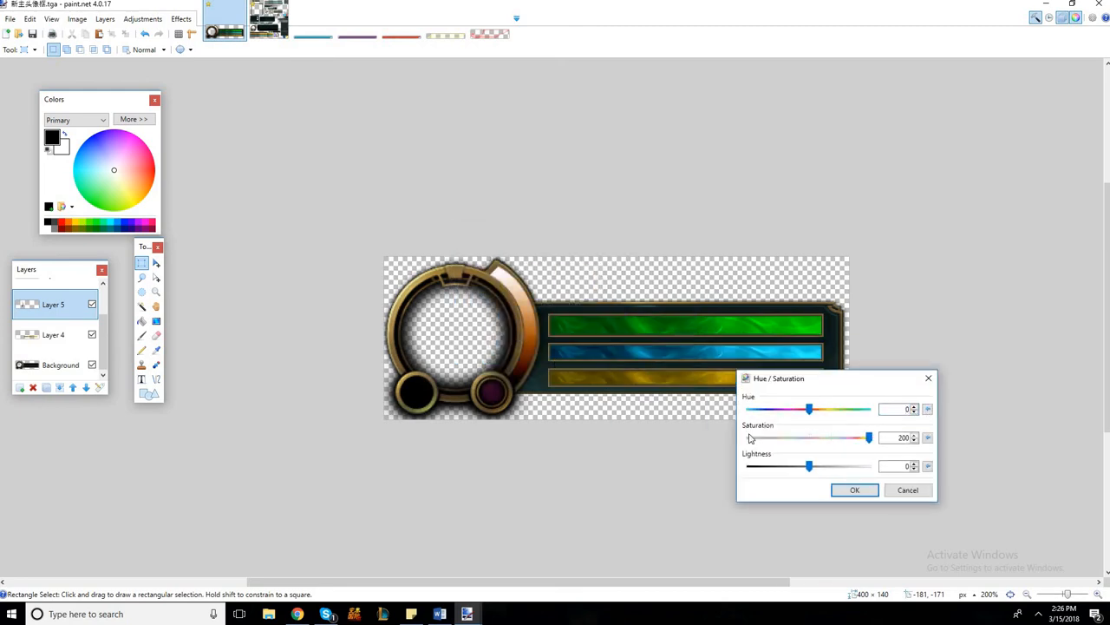
click(856, 491)
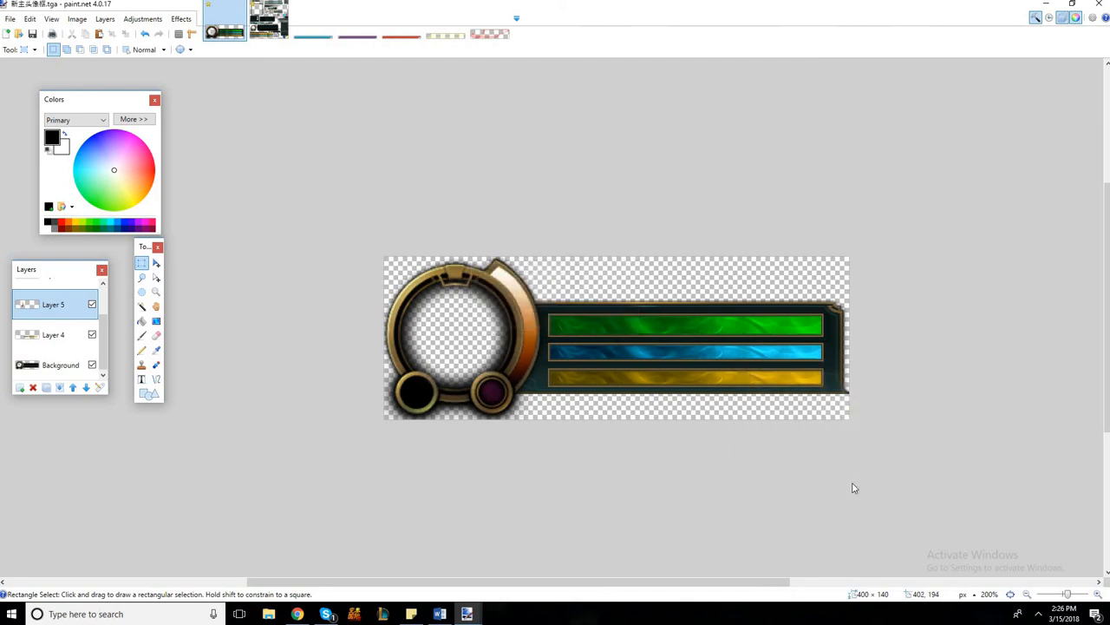
Step: Recolour the arc on Layer 5 purple using Hue / Saturation, with saturation 109 and lightness 3
key(ctrl+shift+u)
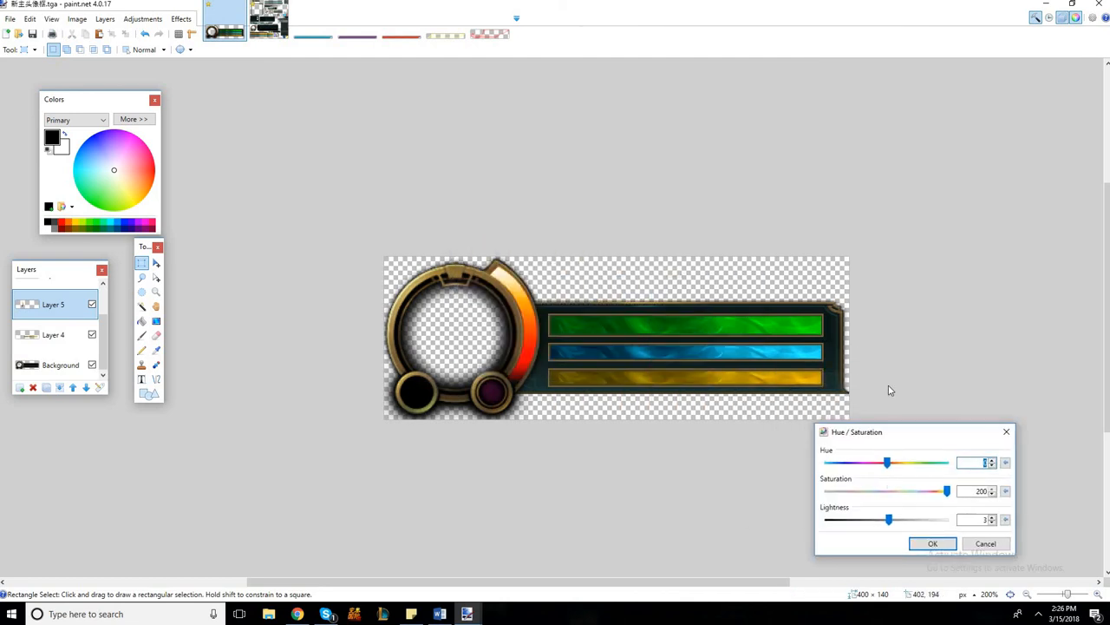
drag(822, 459, 861, 463)
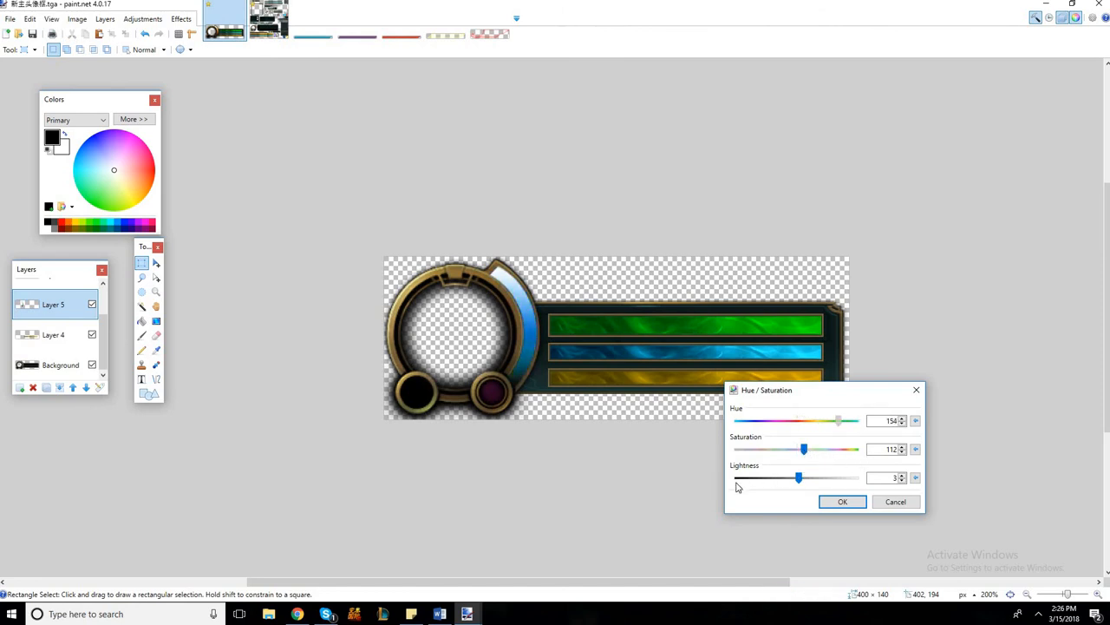
drag(743, 487, 758, 492)
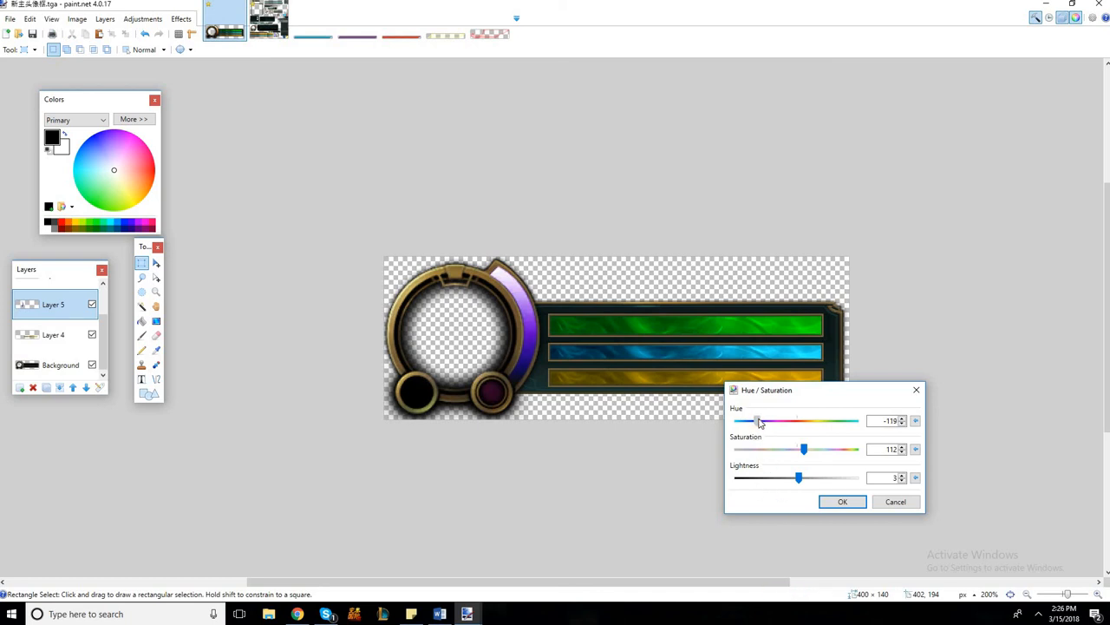
drag(800, 454, 778, 452)
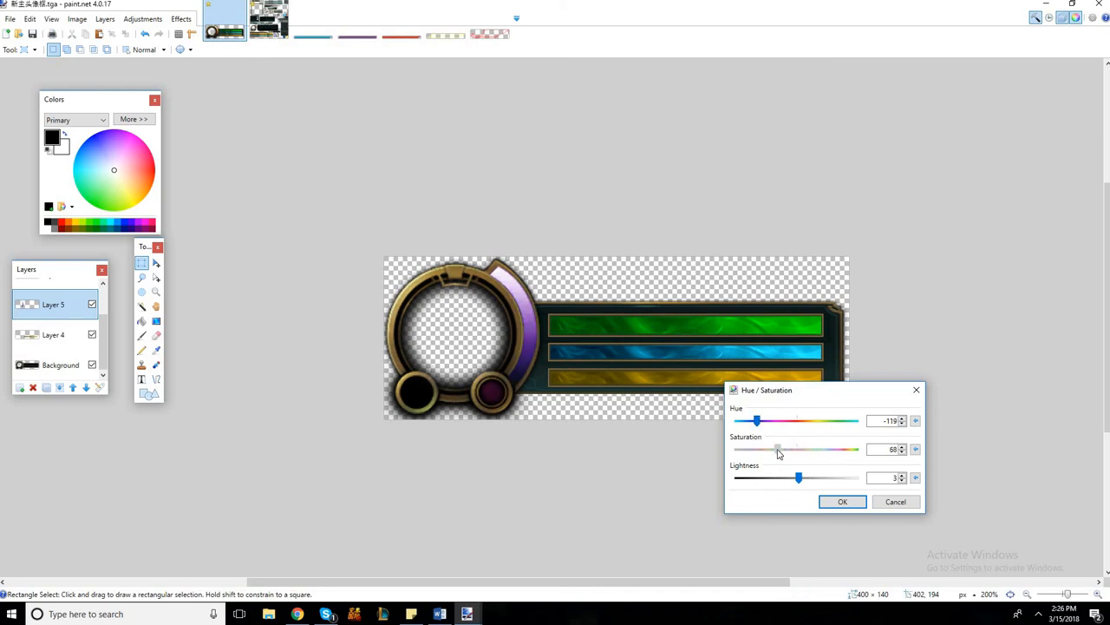
click(800, 458)
drag(754, 423, 751, 423)
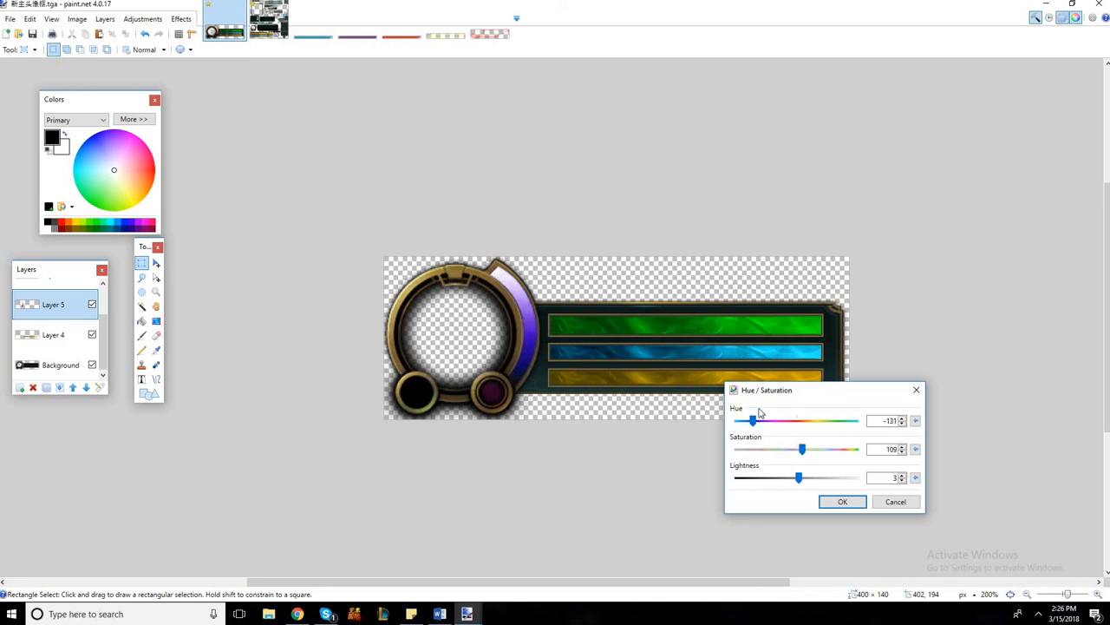
drag(759, 422, 760, 423)
click(837, 502)
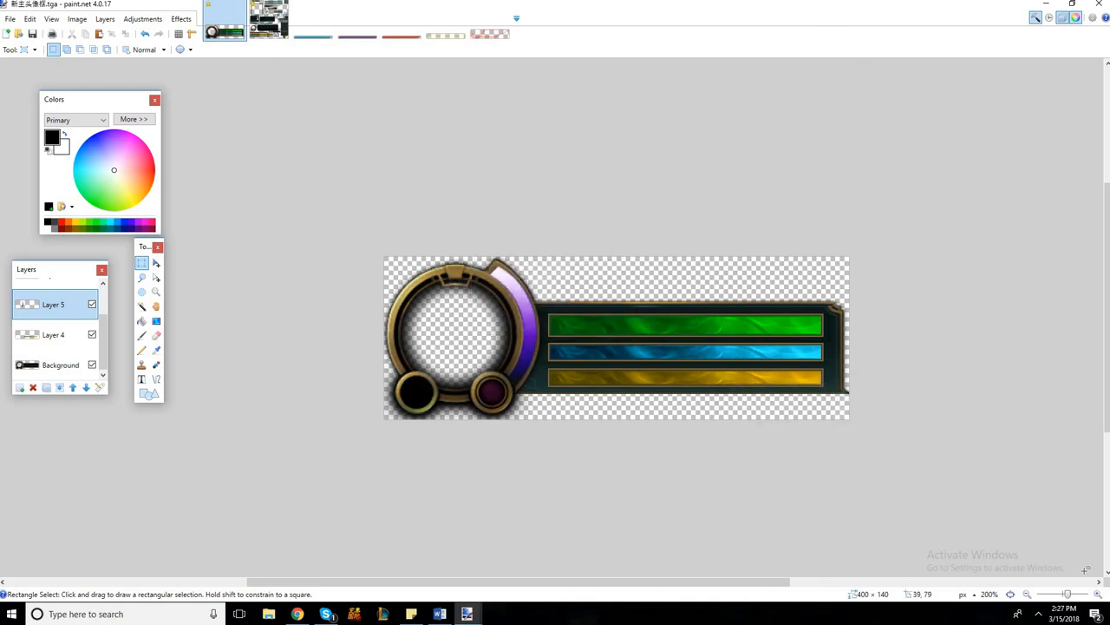
Step: Open the Glow effect for the green bar on Layer 2
drag(1066, 595, 1064, 597)
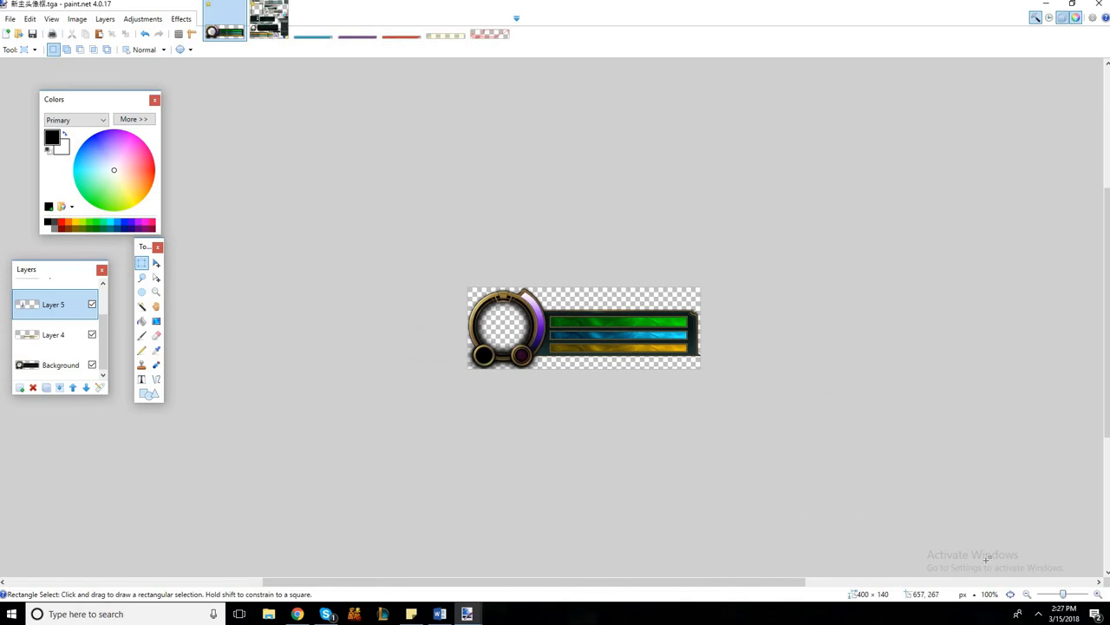
click(1070, 597)
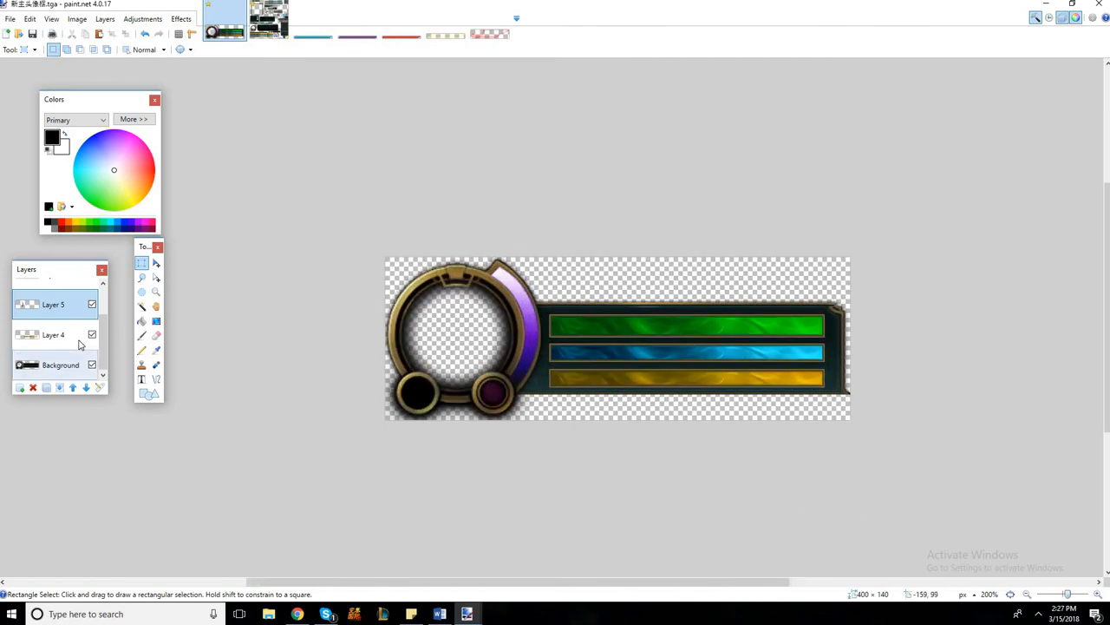
scroll(97, 321, up, 2)
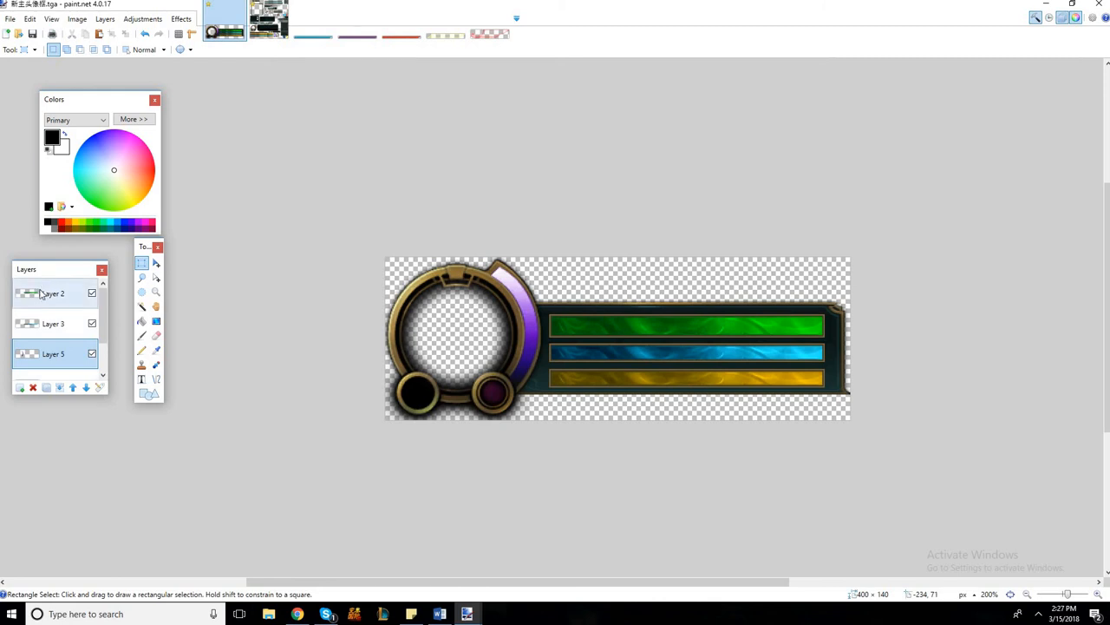
click(40, 293)
click(181, 19)
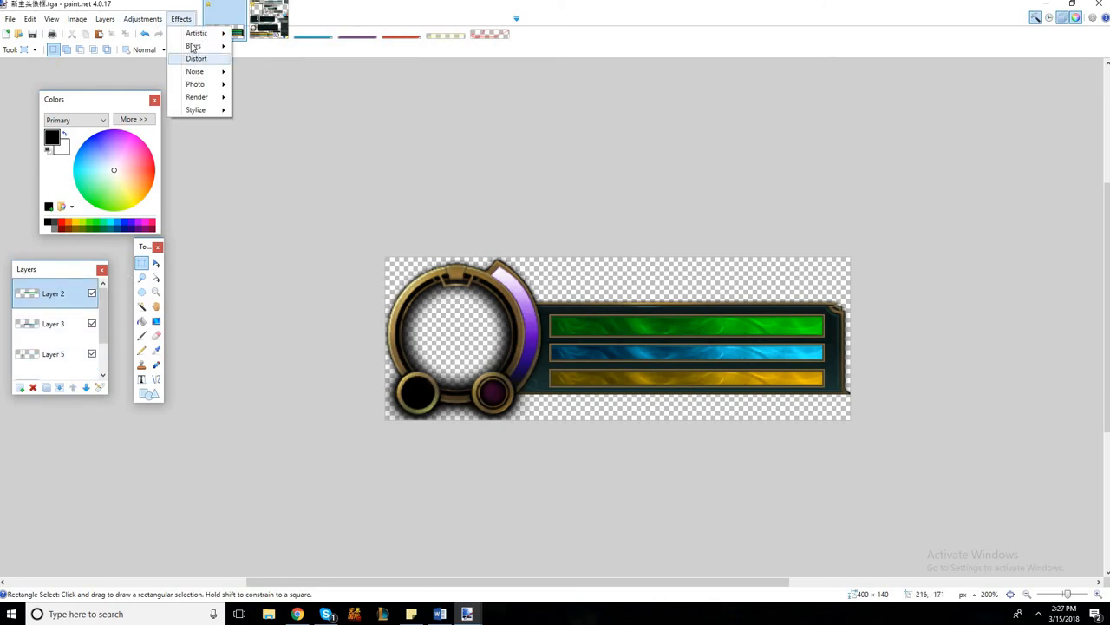
mouse_move(198, 49)
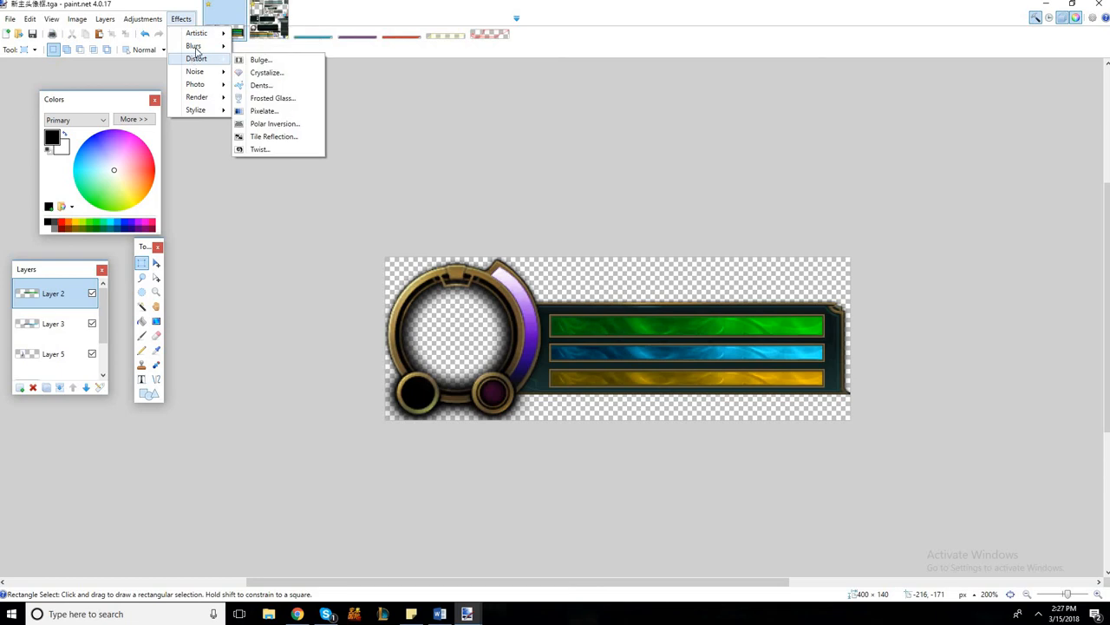
mouse_move(196, 50)
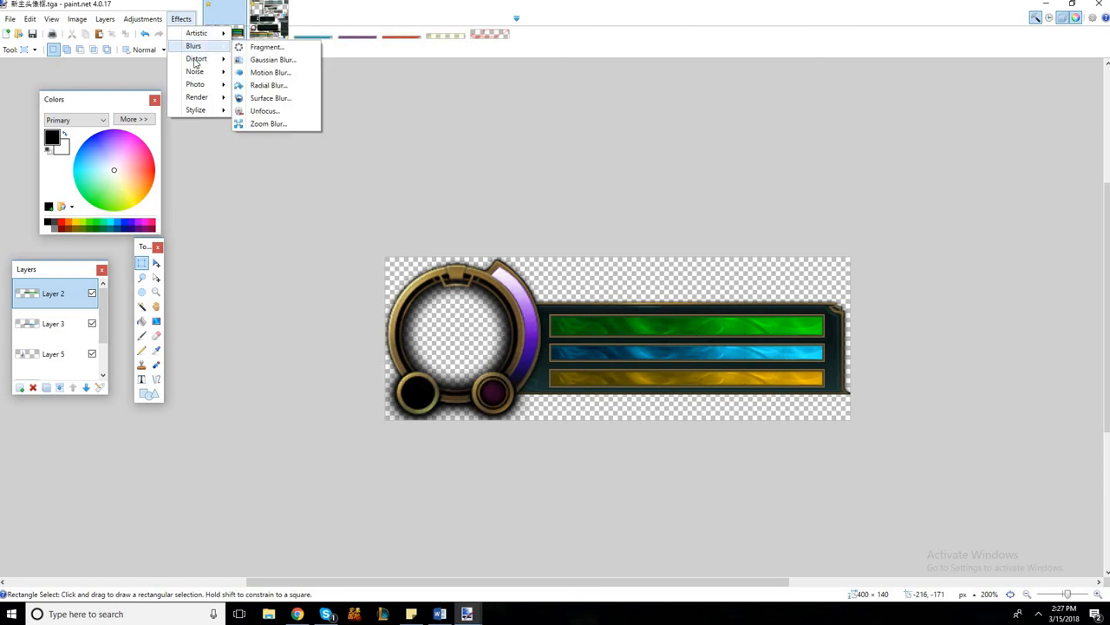
mouse_move(197, 71)
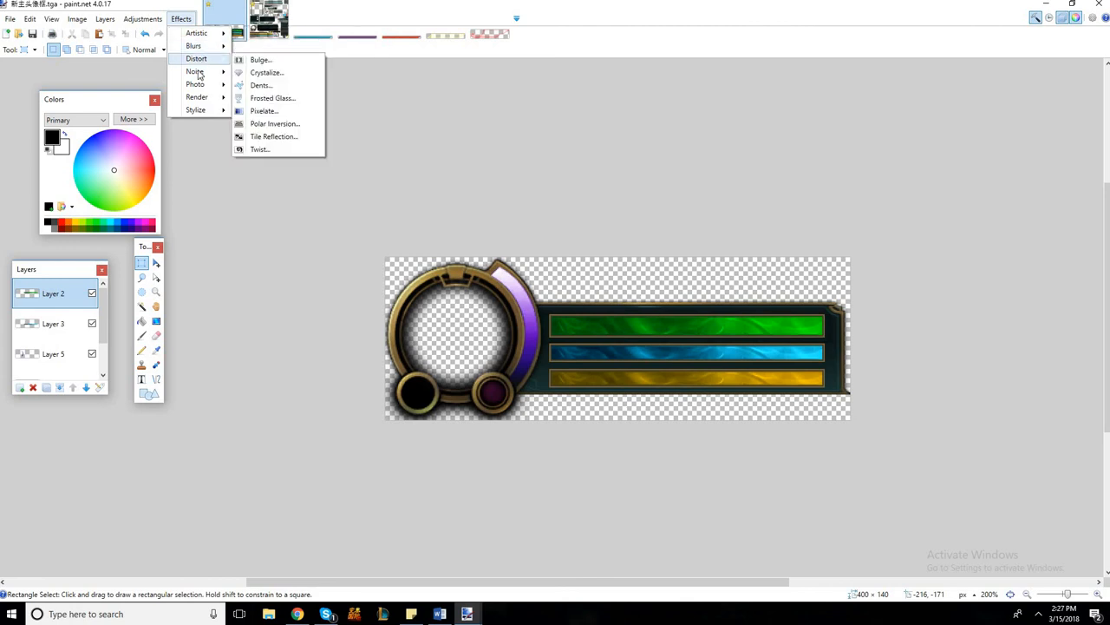
click(260, 85)
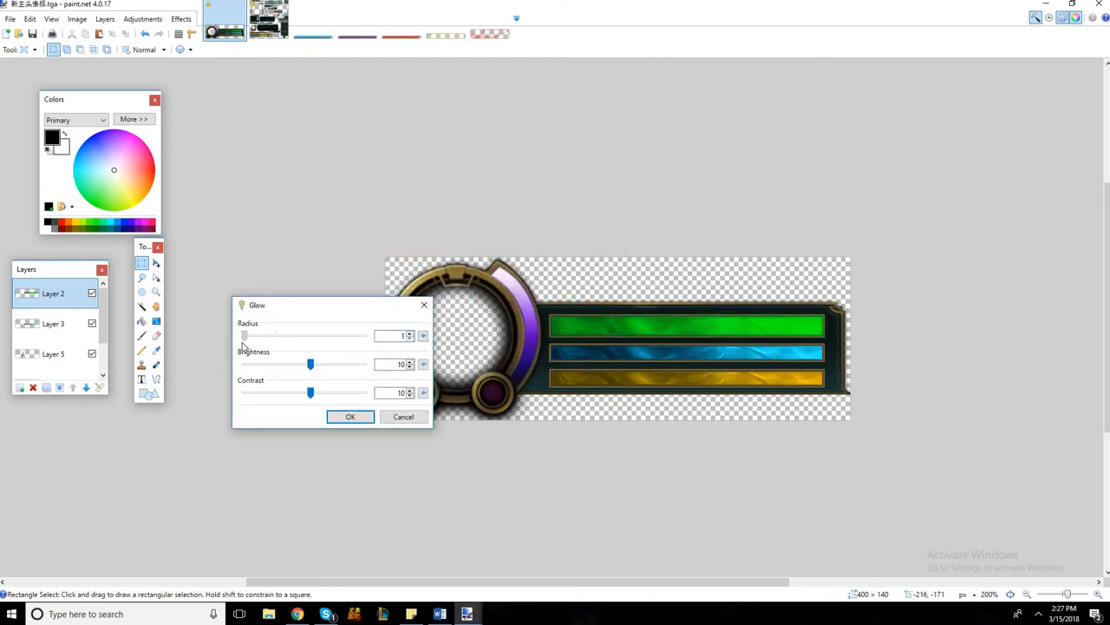
Step: Try the Glow at radius 3, brightness 11 and contrast 72, and reset brightness and contrast to 10
drag(275, 336, 365, 336)
drag(319, 366, 266, 352)
drag(332, 368, 308, 371)
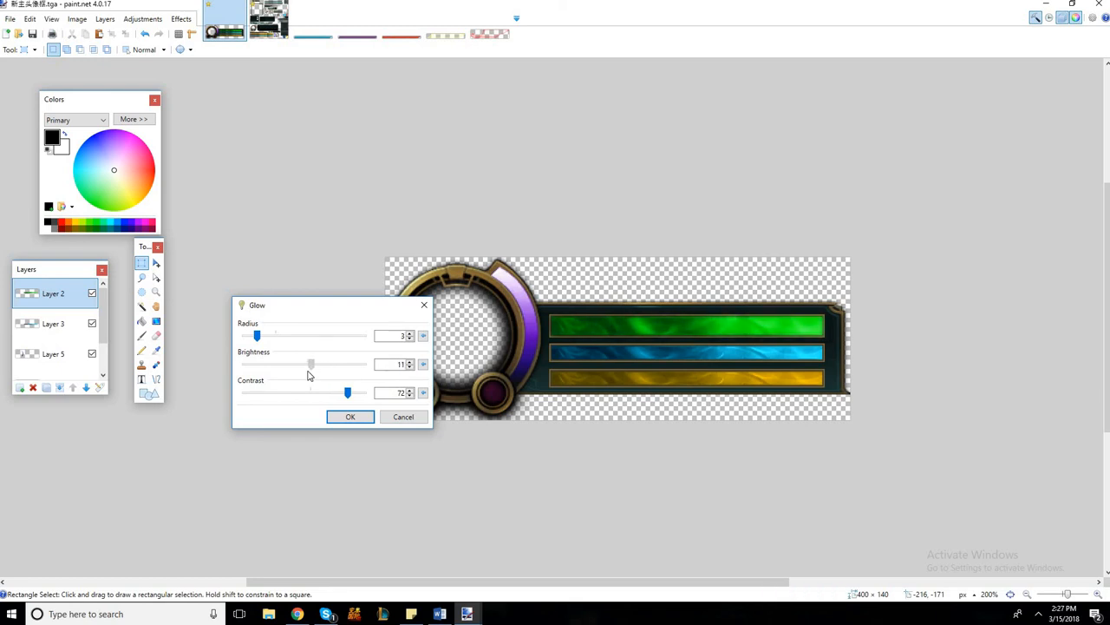
click(422, 393)
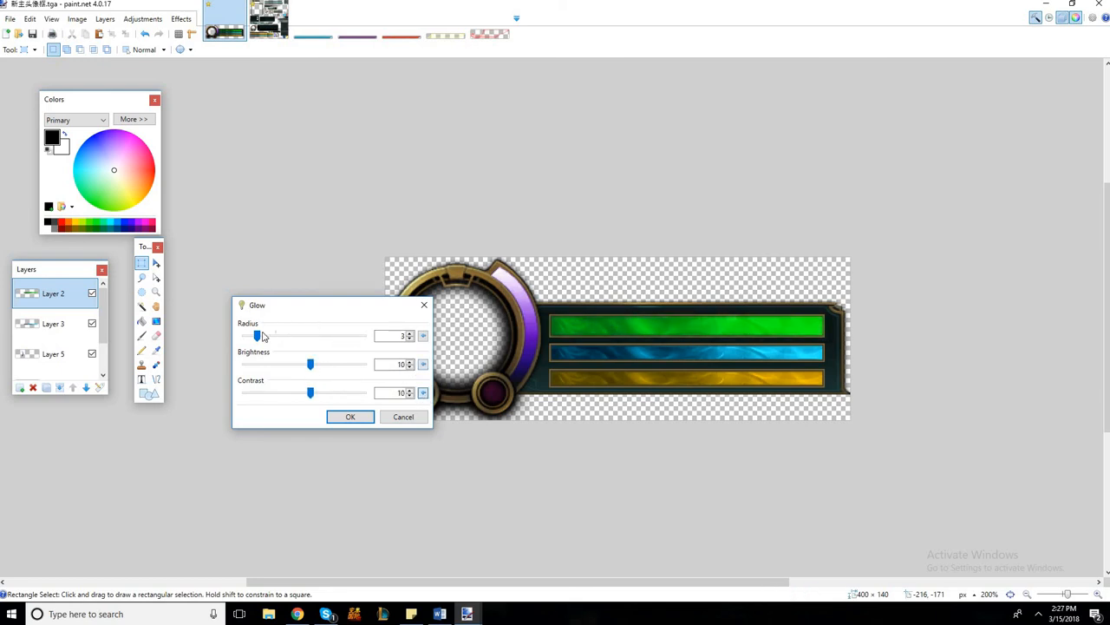
Step: Apply the Glow to the green bar with radius 2, brightness -38 and contrast 18
drag(329, 351, 212, 364)
mouse_move(302, 371)
mouse_down()
mouse_move(264, 373)
mouse_move(320, 374)
mouse_move(285, 375)
mouse_up()
click(319, 392)
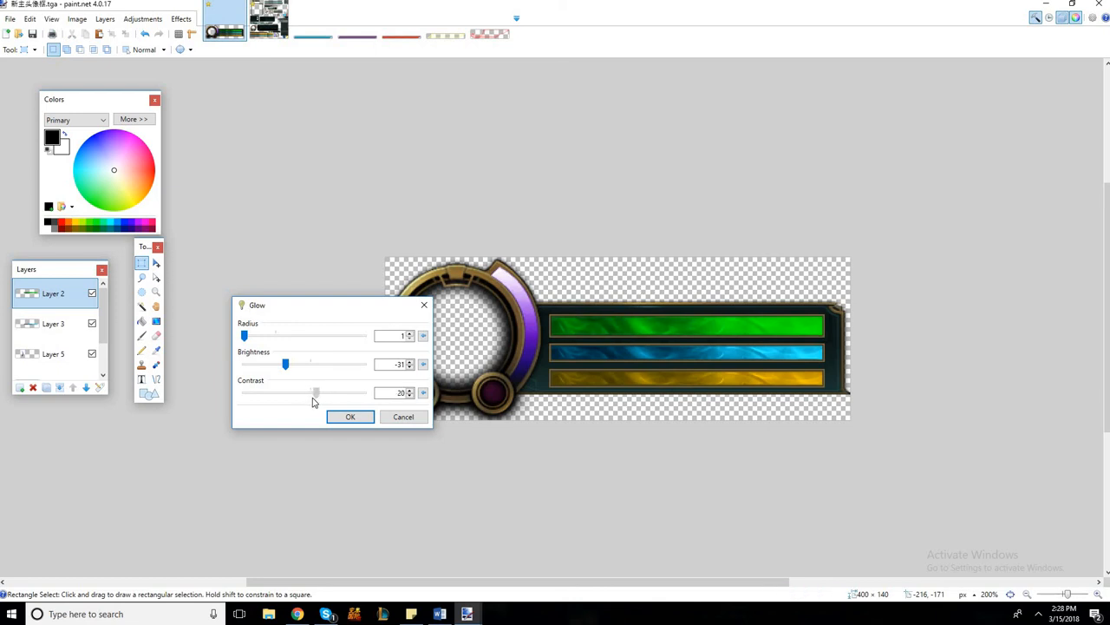
drag(286, 365, 278, 343)
click(270, 344)
click(253, 344)
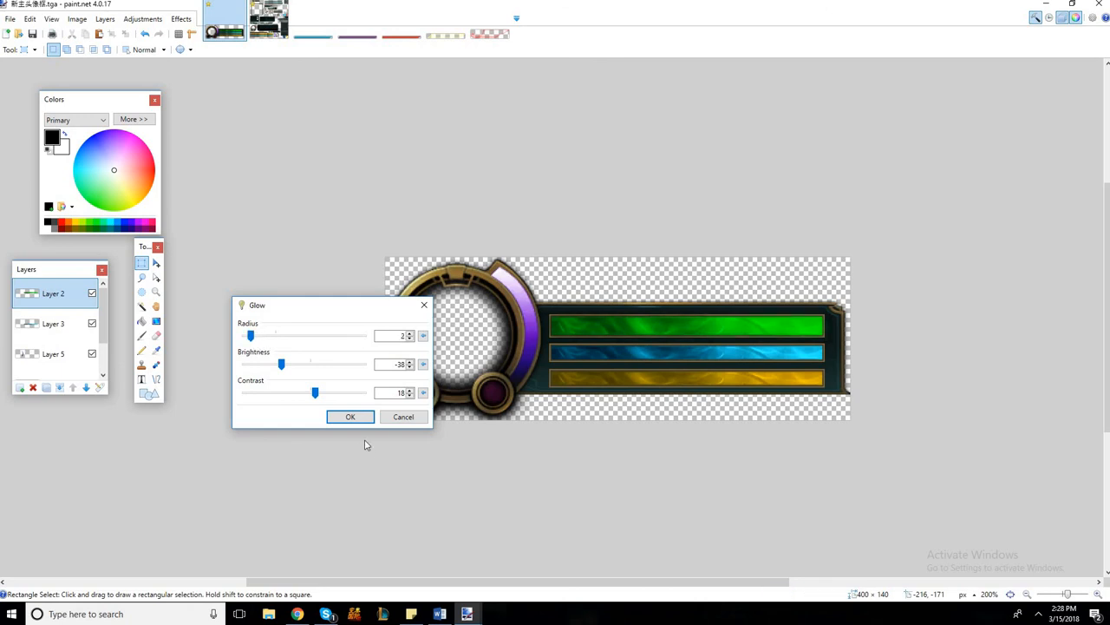
click(348, 417)
Step: Repeat the Glow effect on the blue bar in Layer 3
click(62, 322)
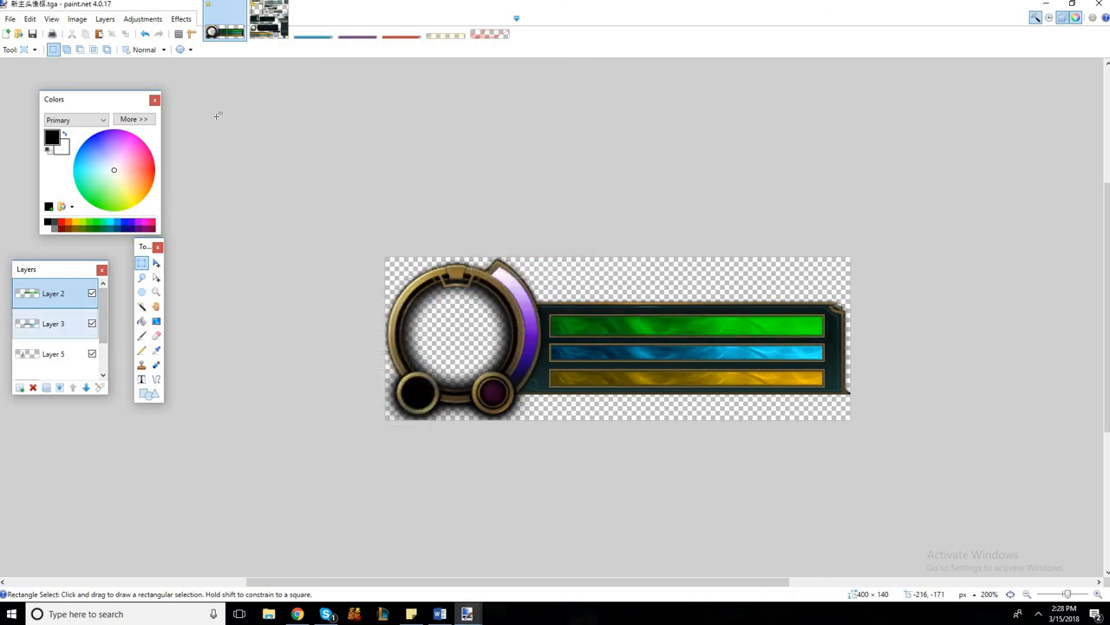
click(178, 19)
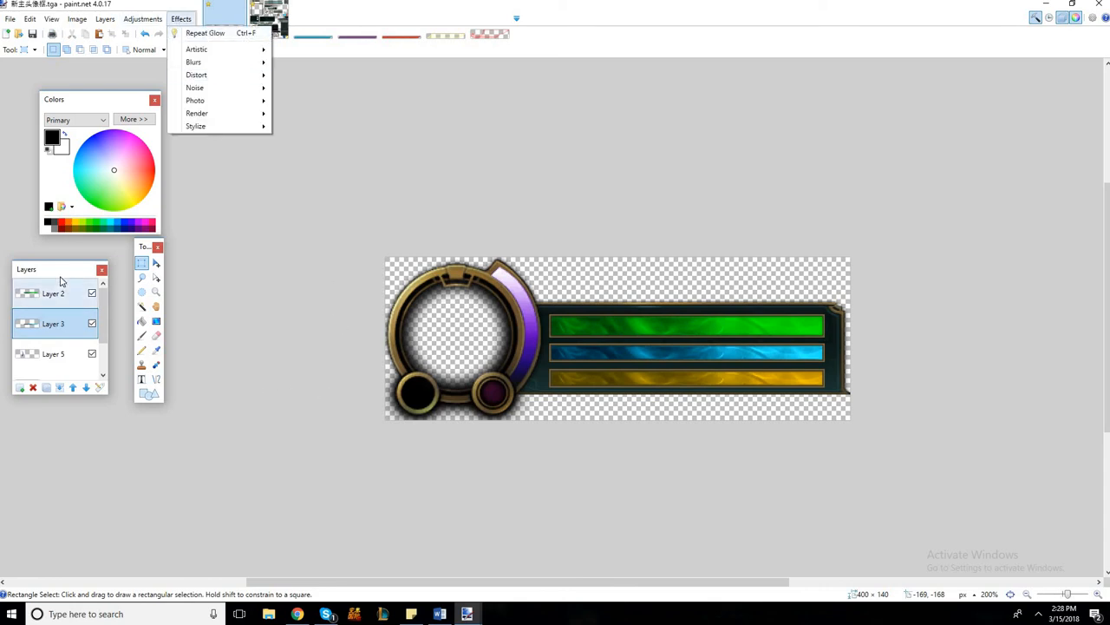
click(60, 326)
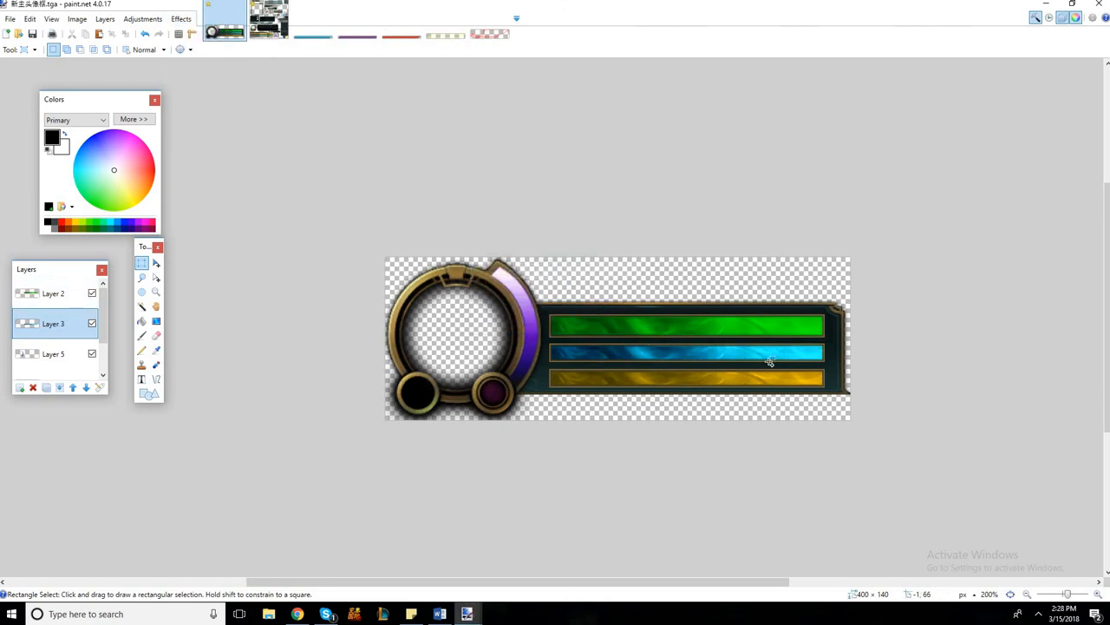
Step: Repeat the Glow effect on the purple arc in Layer 5 and the yellow bar in Layer 4
click(56, 344)
scroll(56, 330, down, 2)
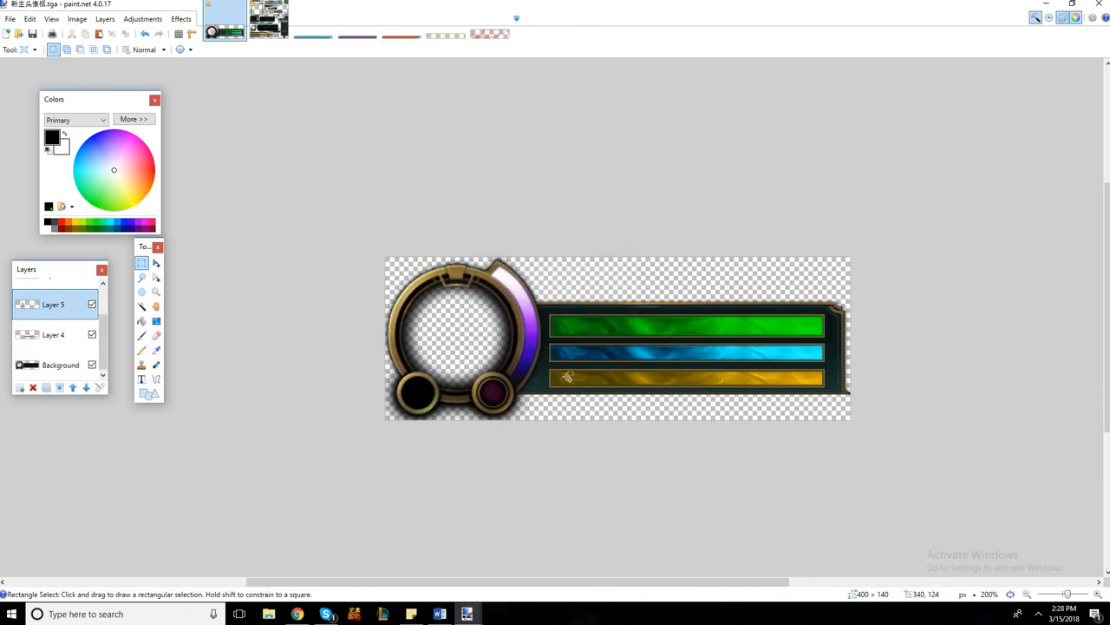
click(61, 335)
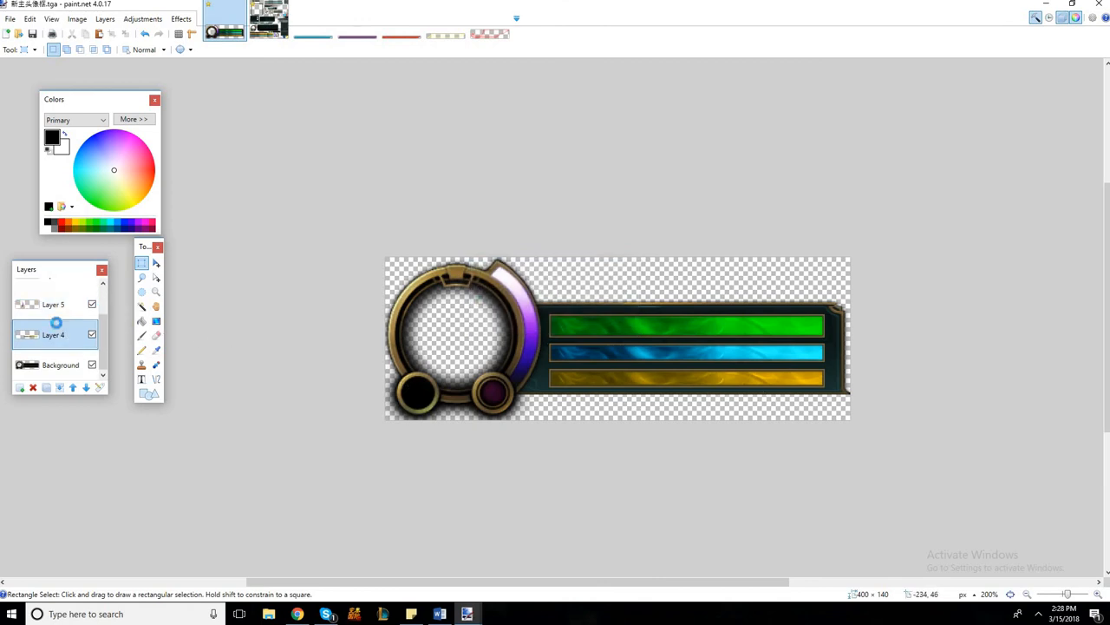
scroll(301, 329, down, 2)
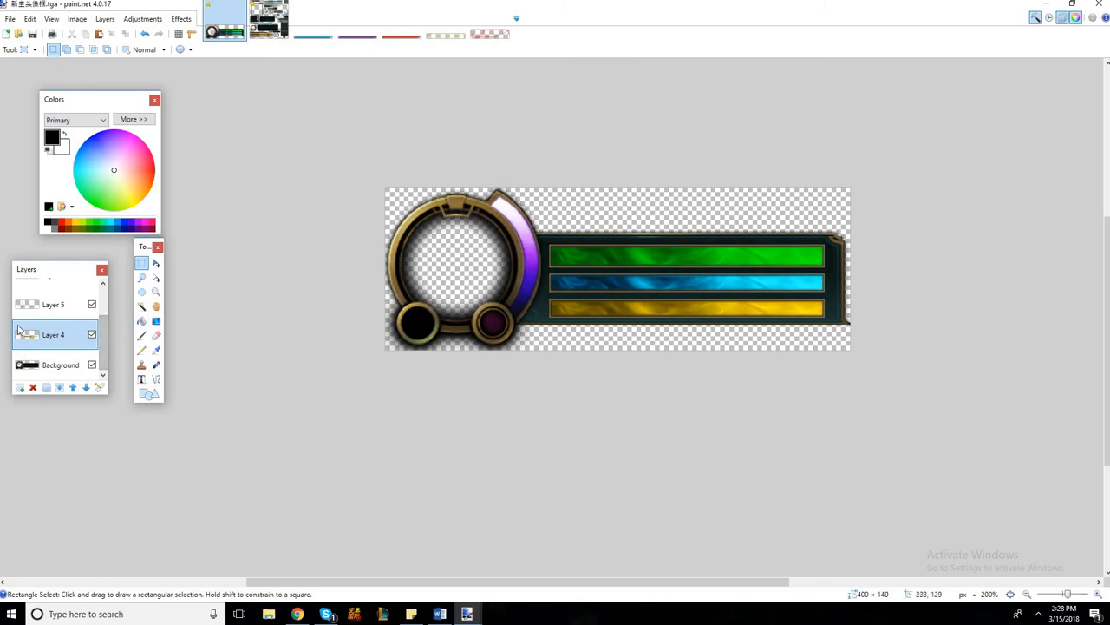
Step: Examine the glowing bars and arc up close at 500% zoom
scroll(87, 339, up, 2)
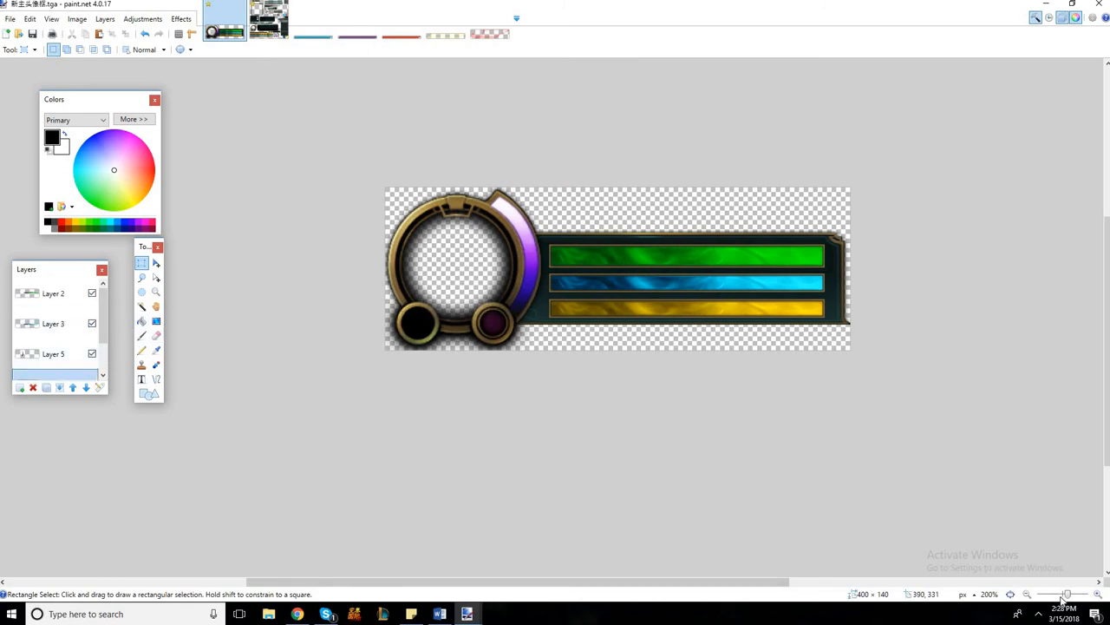
drag(1065, 597, 1075, 597)
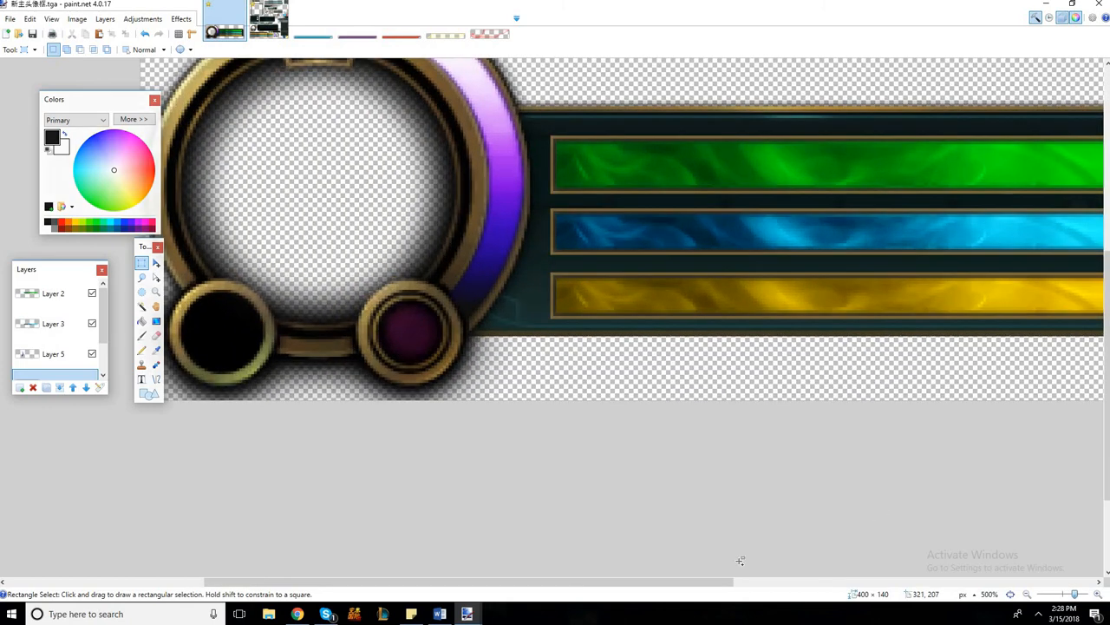
scroll(740, 560, up, 2)
drag(475, 585, 613, 591)
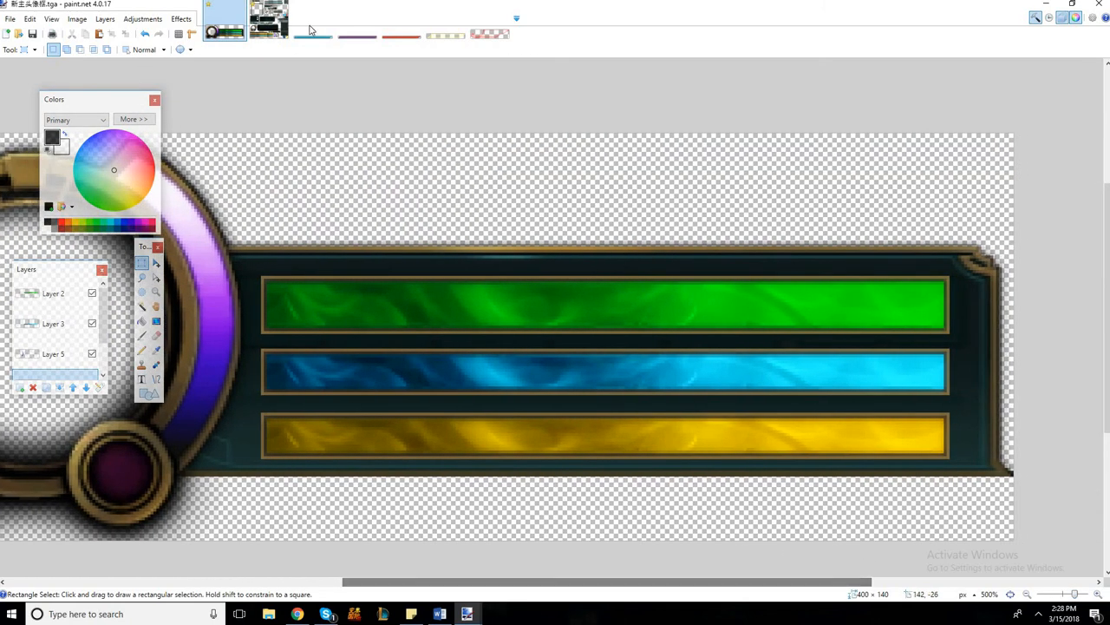
Step: Reorder the open images so the red bar comes first, followed by the blue, yellow flash, purple and red flash images
click(401, 35)
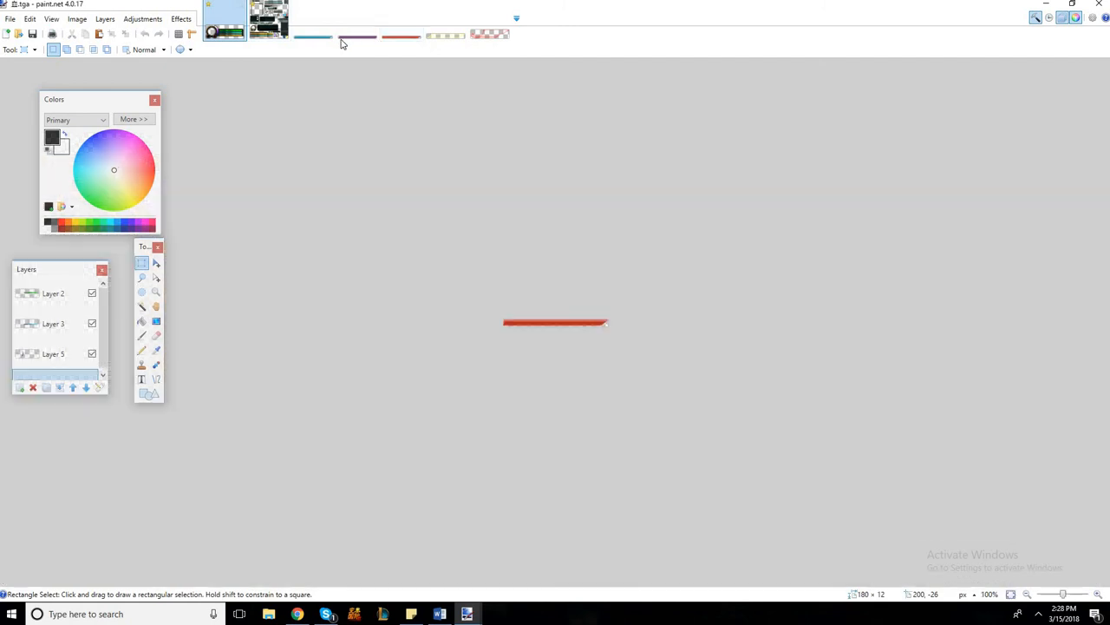
drag(342, 43, 308, 32)
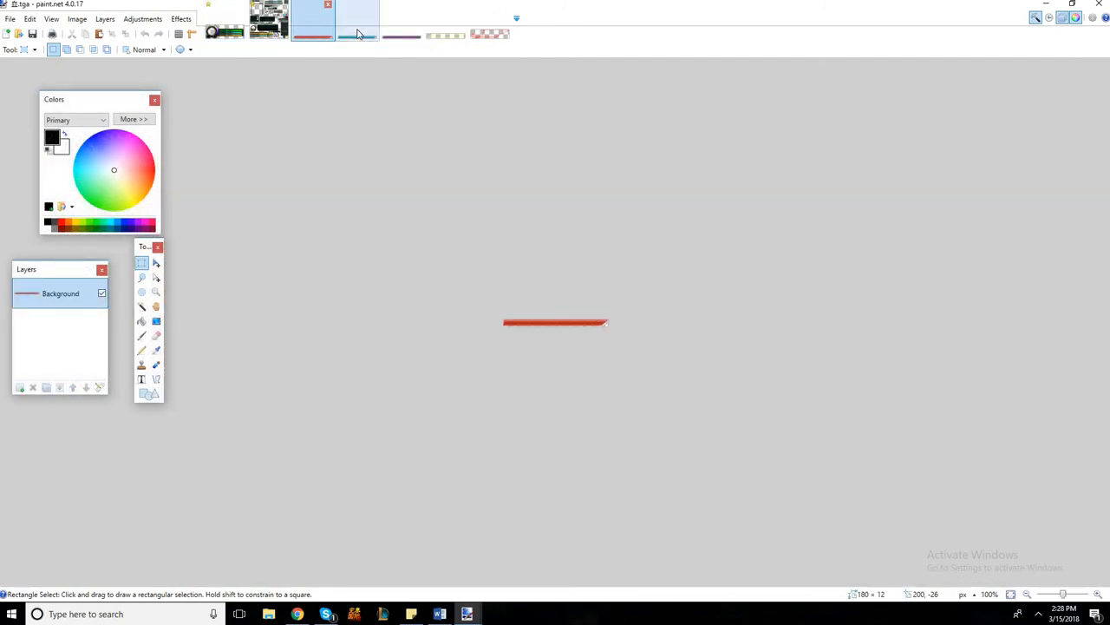
click(358, 35)
click(401, 35)
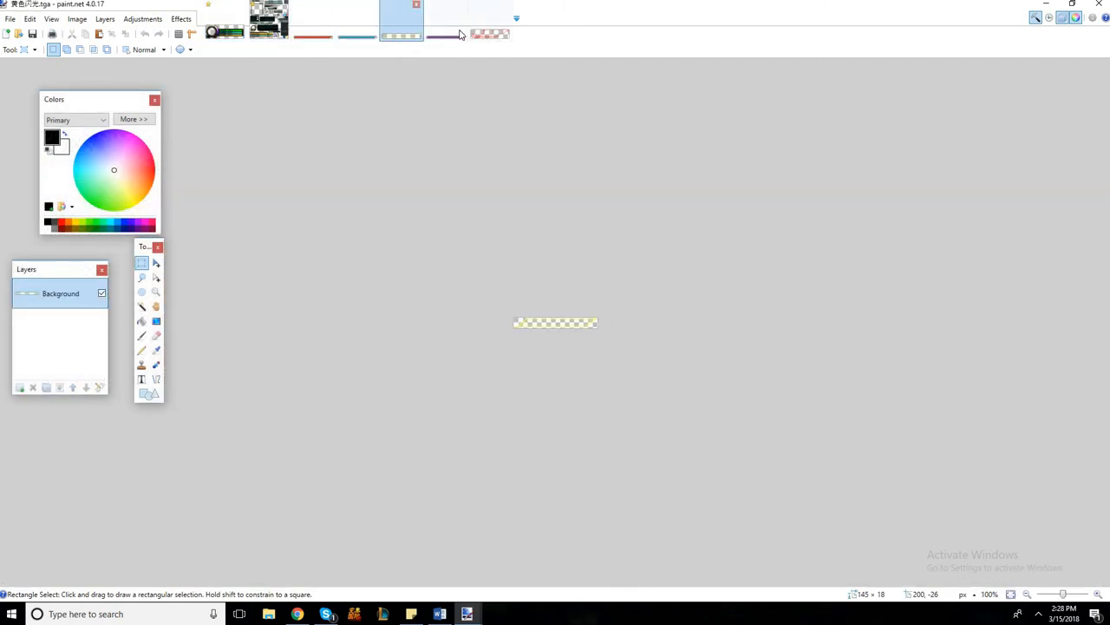
click(453, 35)
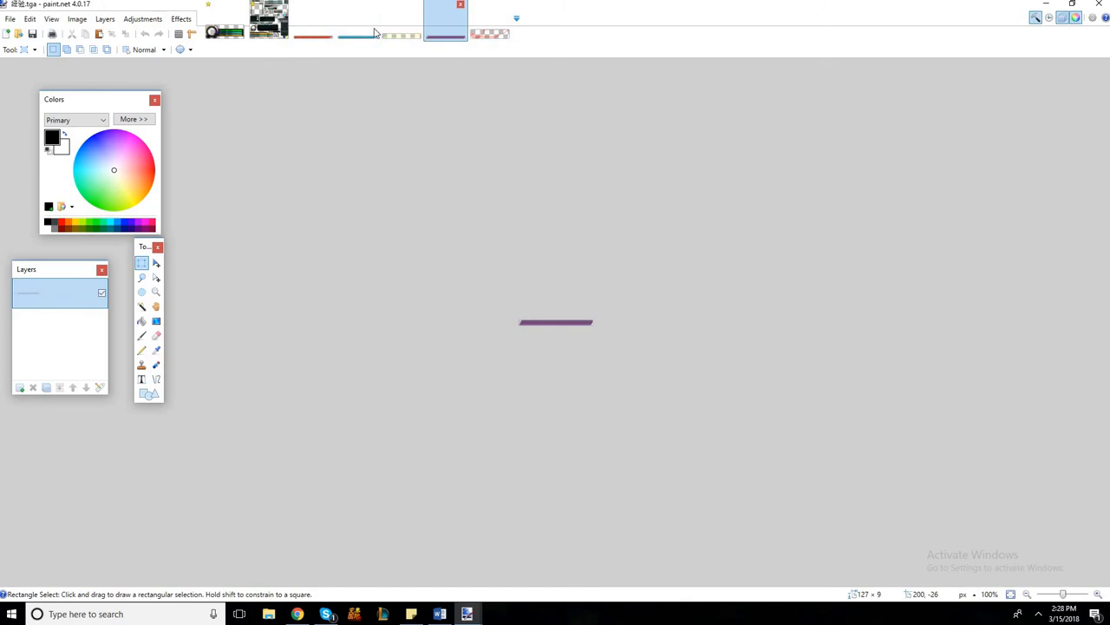
click(491, 35)
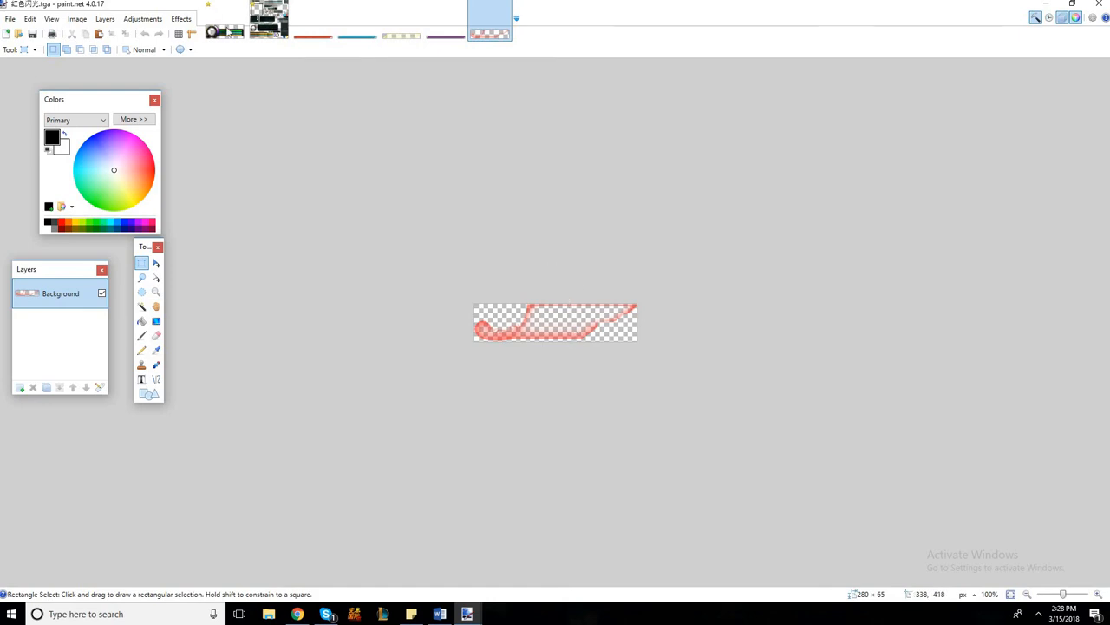
Step: In the HUD frame image, select the green bar's inner area on Layer 2, 233 × 16 pixels starting at 143, 51
click(239, 33)
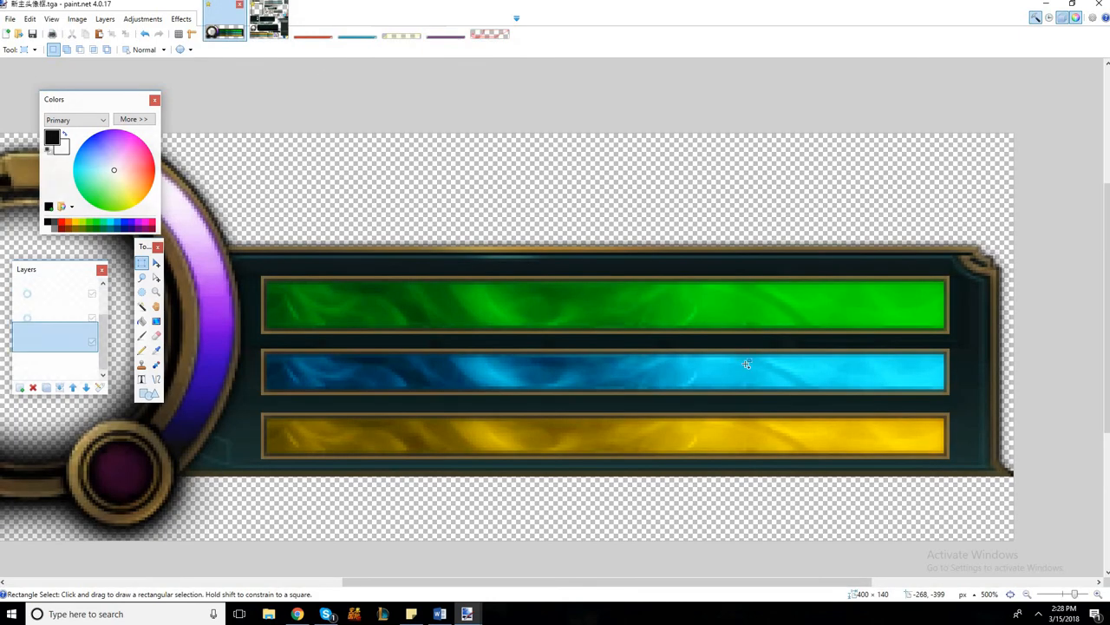
click(1082, 595)
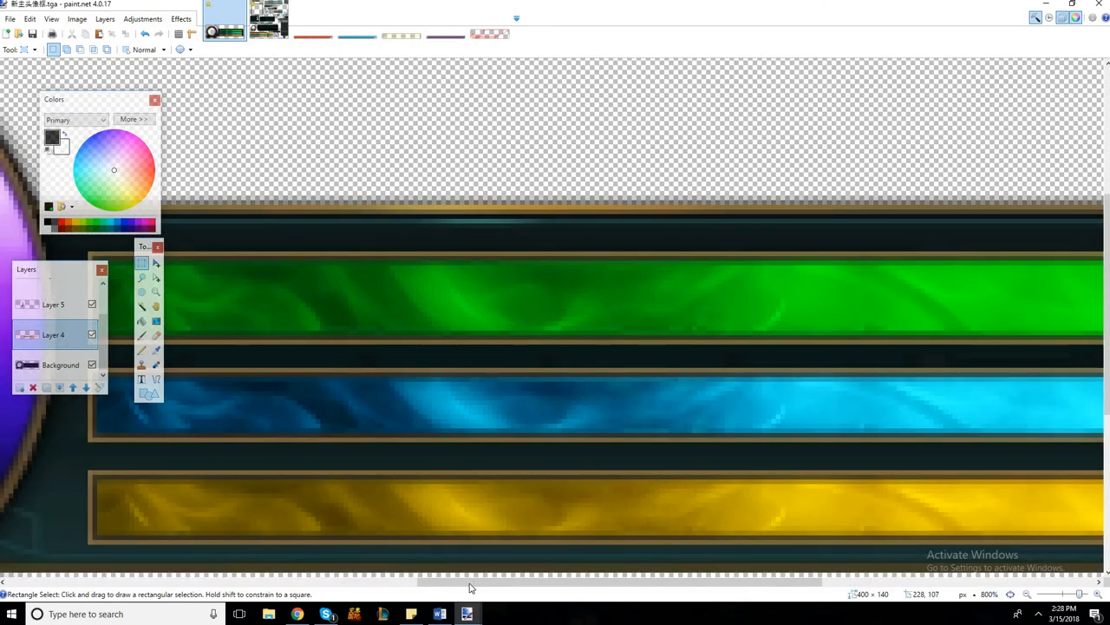
drag(473, 581, 428, 582)
scroll(59, 353, up, 2)
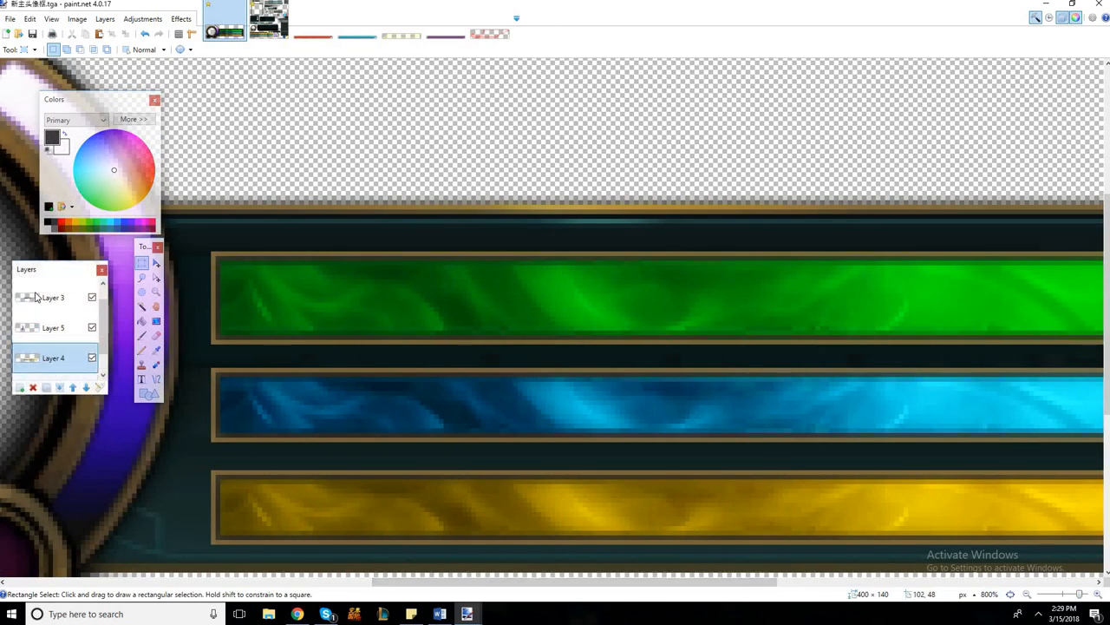
click(52, 293)
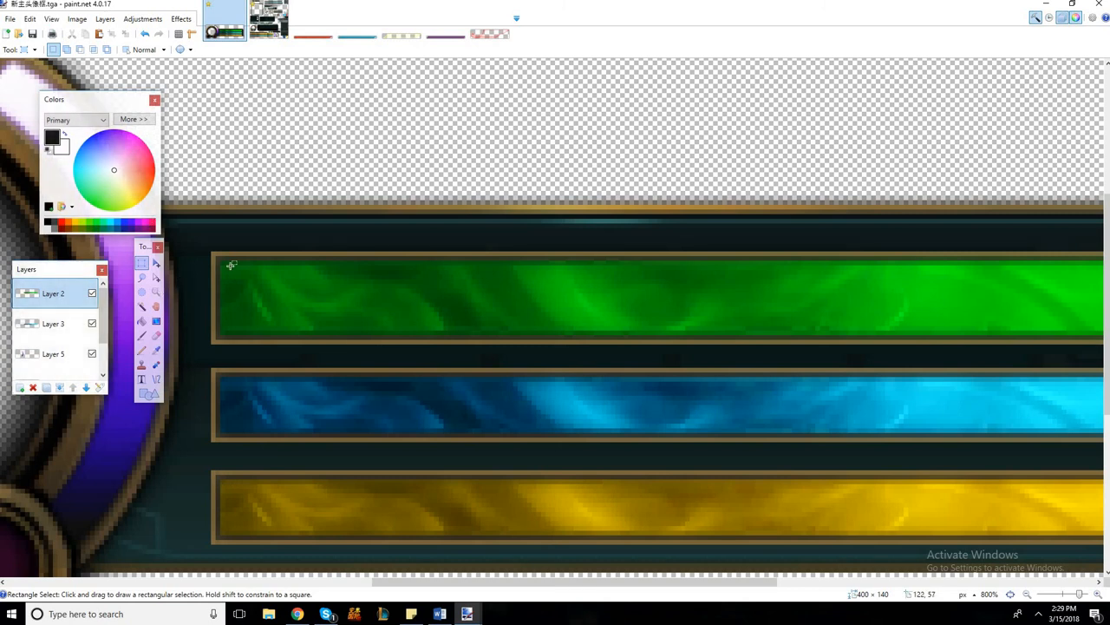
drag(228, 269, 231, 272)
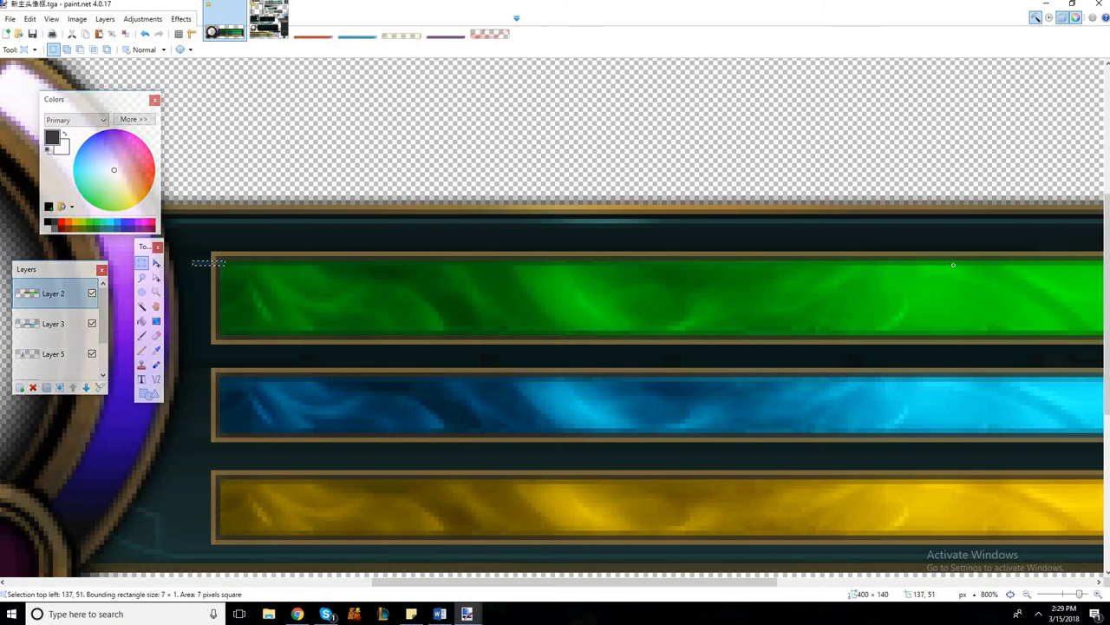
drag(954, 264, 968, 332)
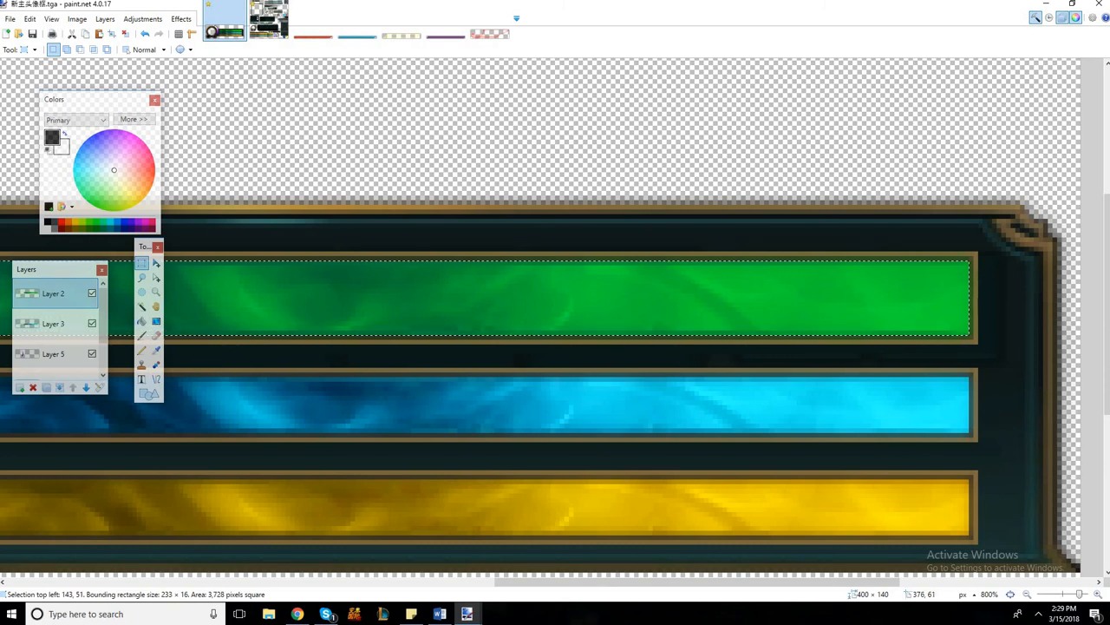
Step: Paste the copied green bar into the red bar image with the canvas expanded, and save it with auto-detected bit depth and RLE compression
click(312, 22)
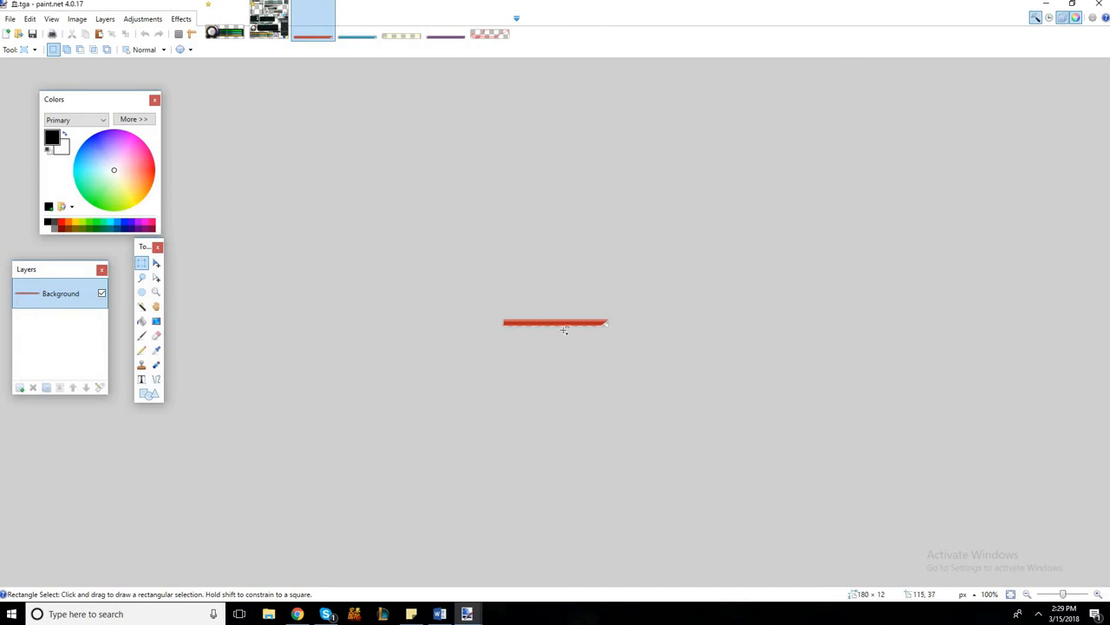
key(ctrl+v)
key(Return)
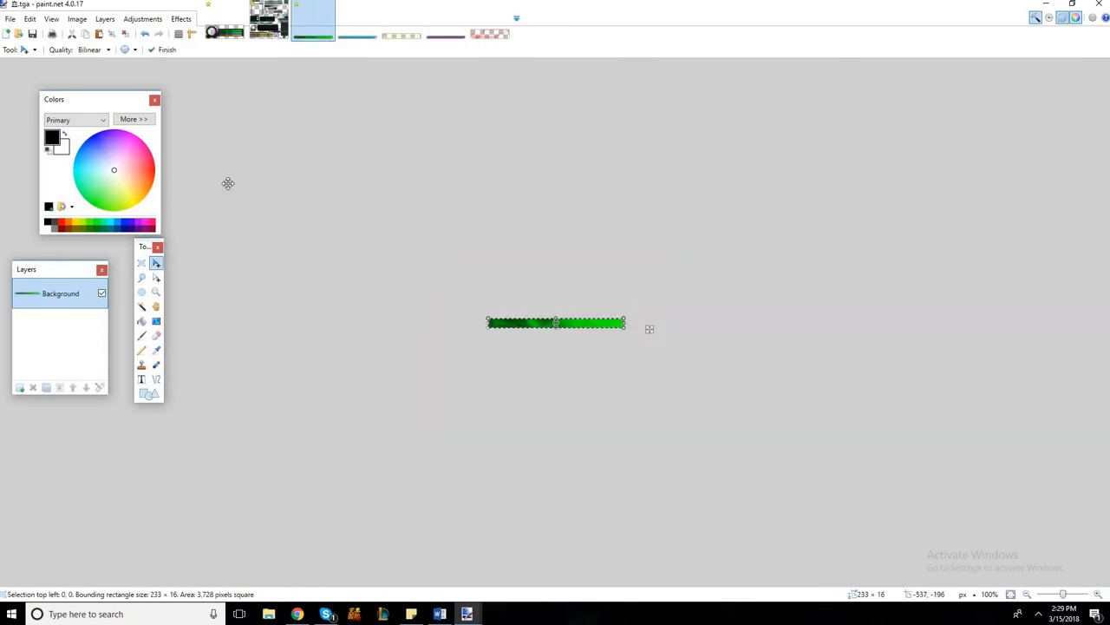
key(ctrl+s)
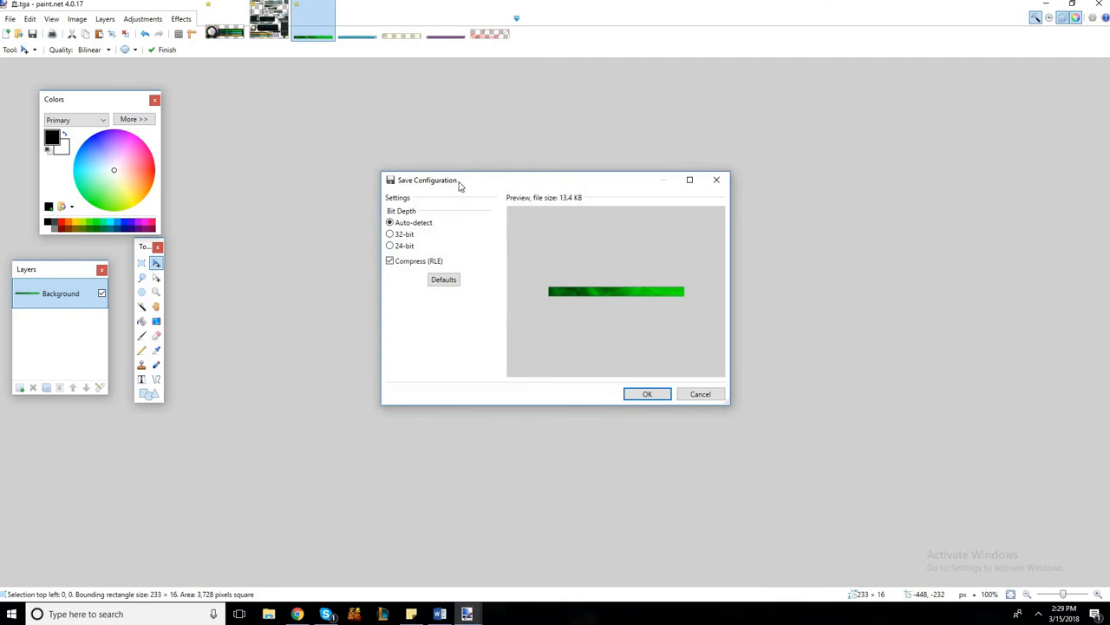
click(648, 394)
click(10, 18)
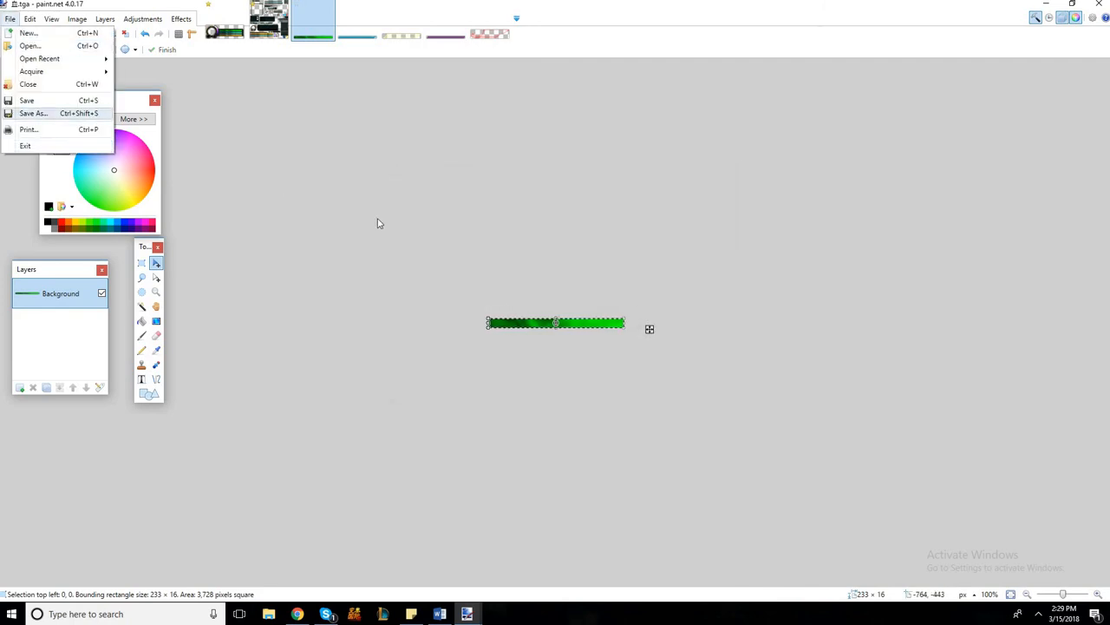
key(Return)
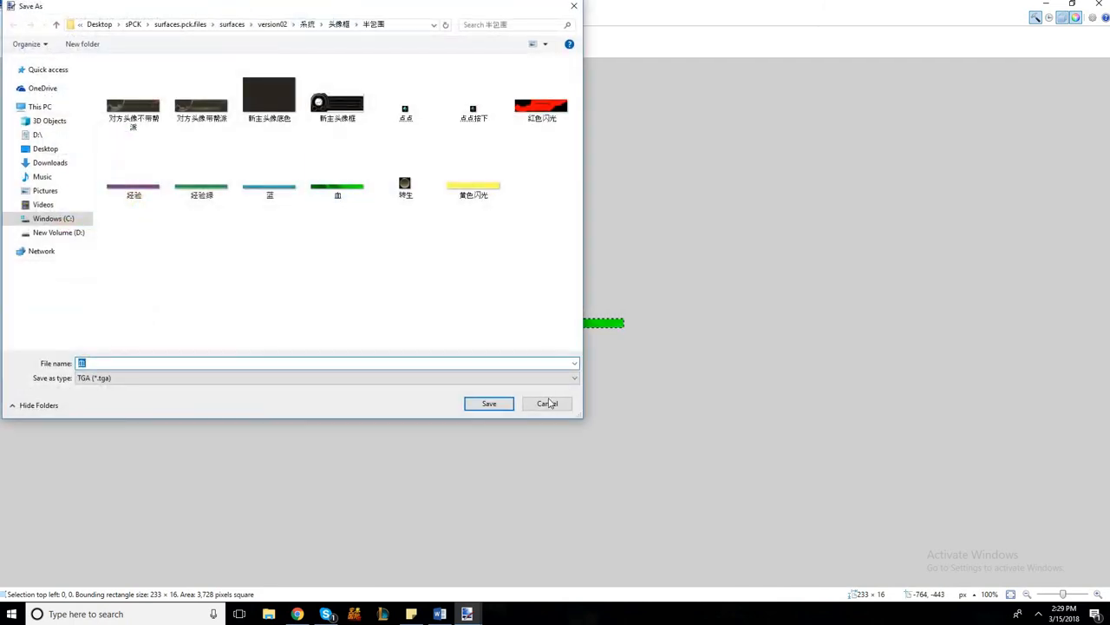
click(549, 402)
Step: Back in the frame image, select the blue bar's inner area with Rectangle Select, 233 × 12 pixels starting at 143, 76
click(225, 19)
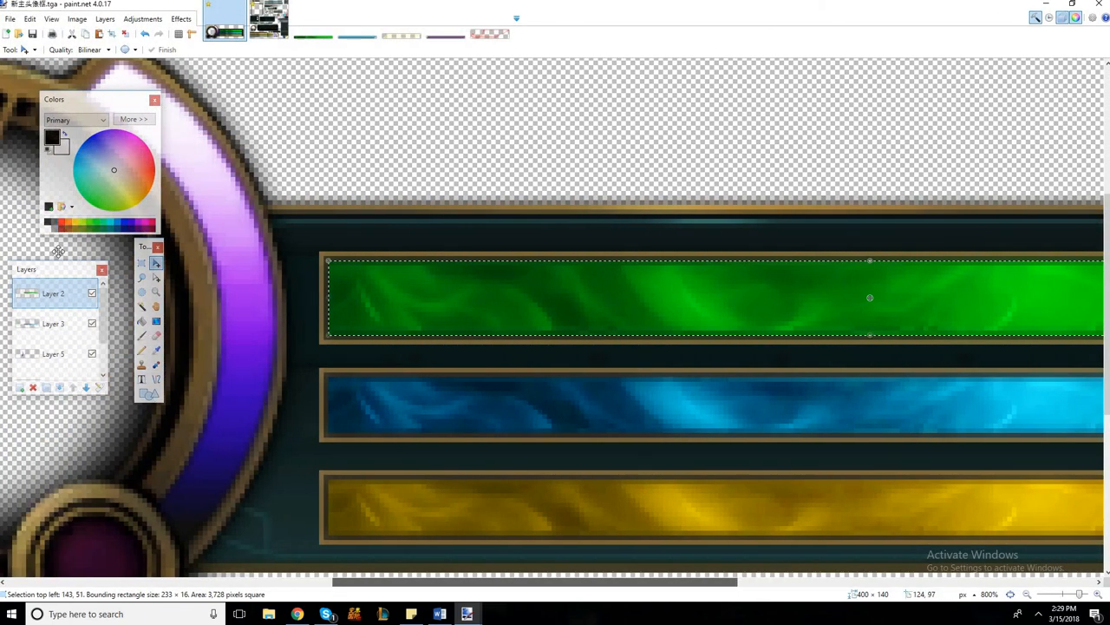
click(141, 262)
click(336, 422)
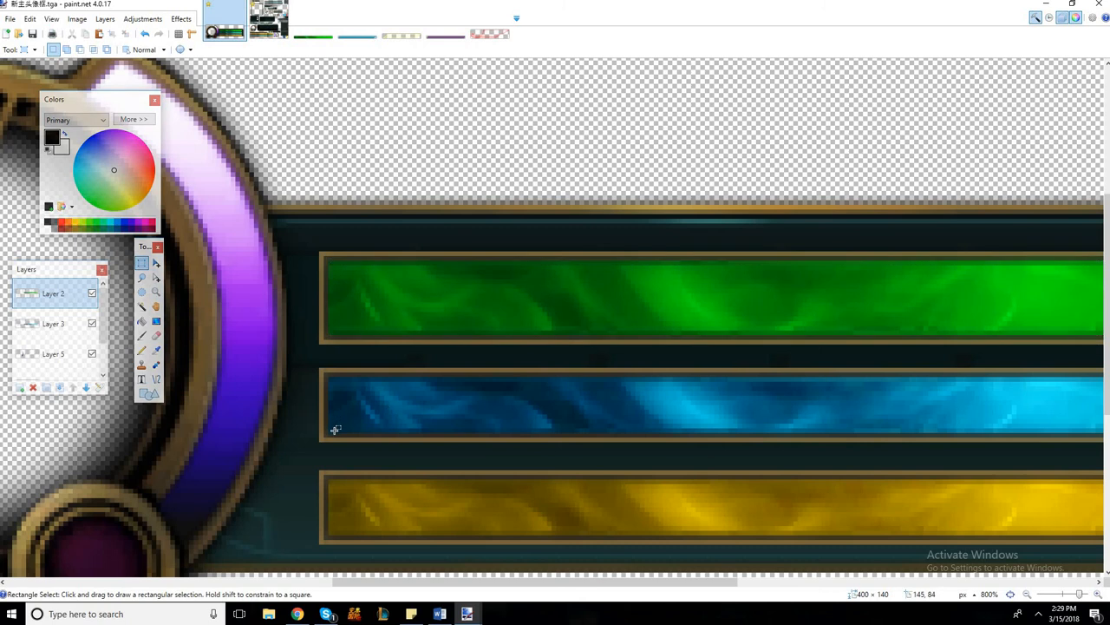
drag(385, 397, 962, 383)
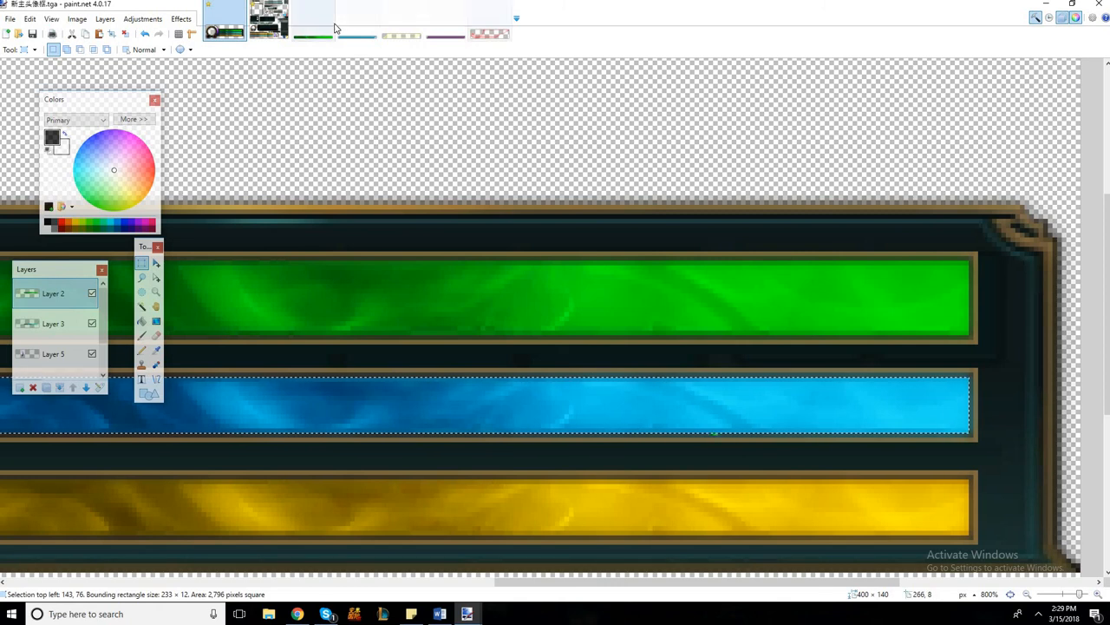
Step: Paste the copied area into the blue bar image, expanding the canvas to fit
click(365, 36)
key(ctrl+v)
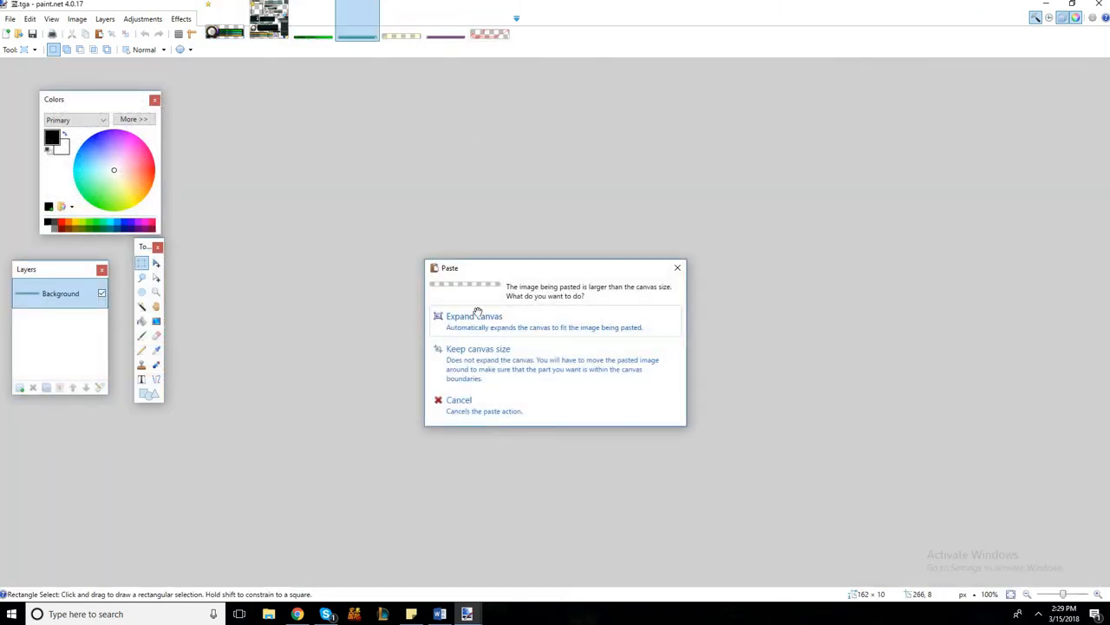
click(474, 316)
Step: Copy the selected blue bar from Layer 3 into the blue bar image and save it with auto-detected bit depth and RLE compression
click(220, 33)
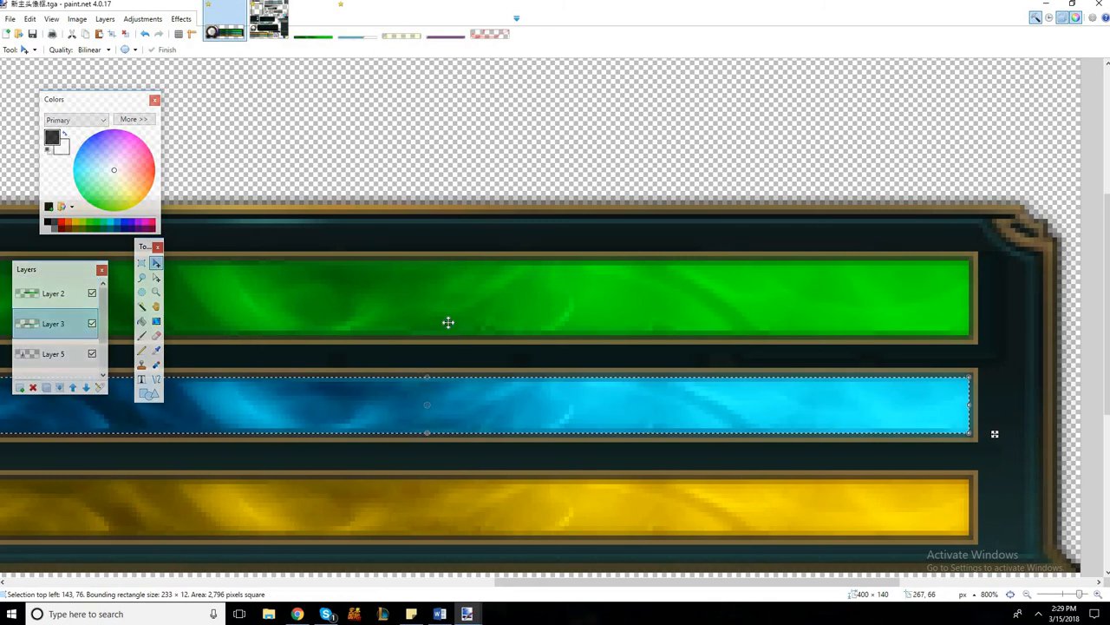
click(320, 36)
click(355, 37)
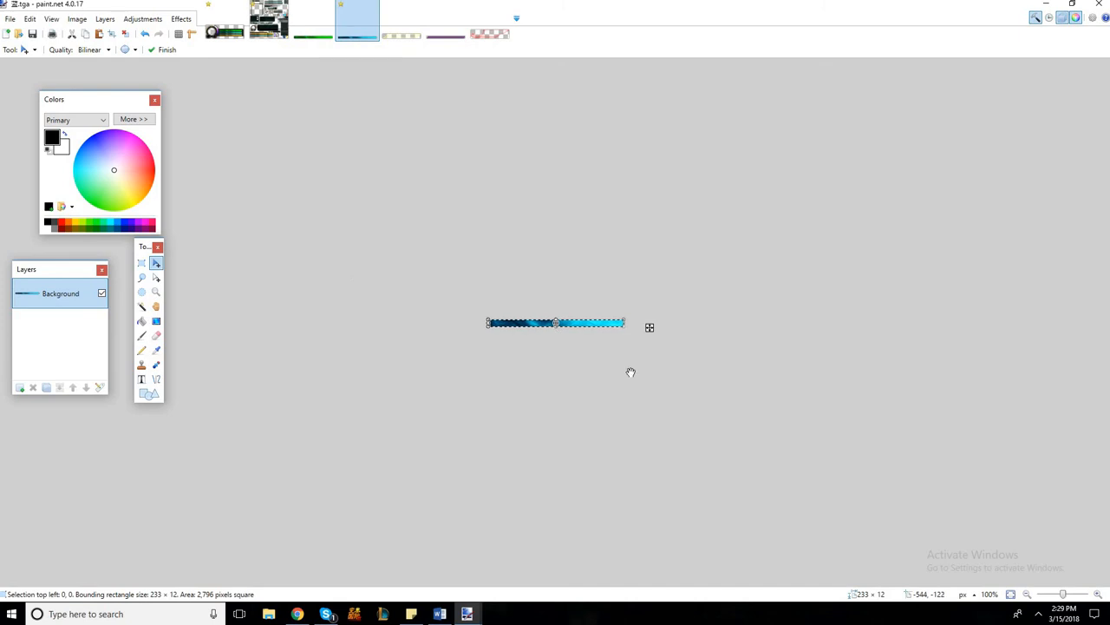
key(ctrl+s)
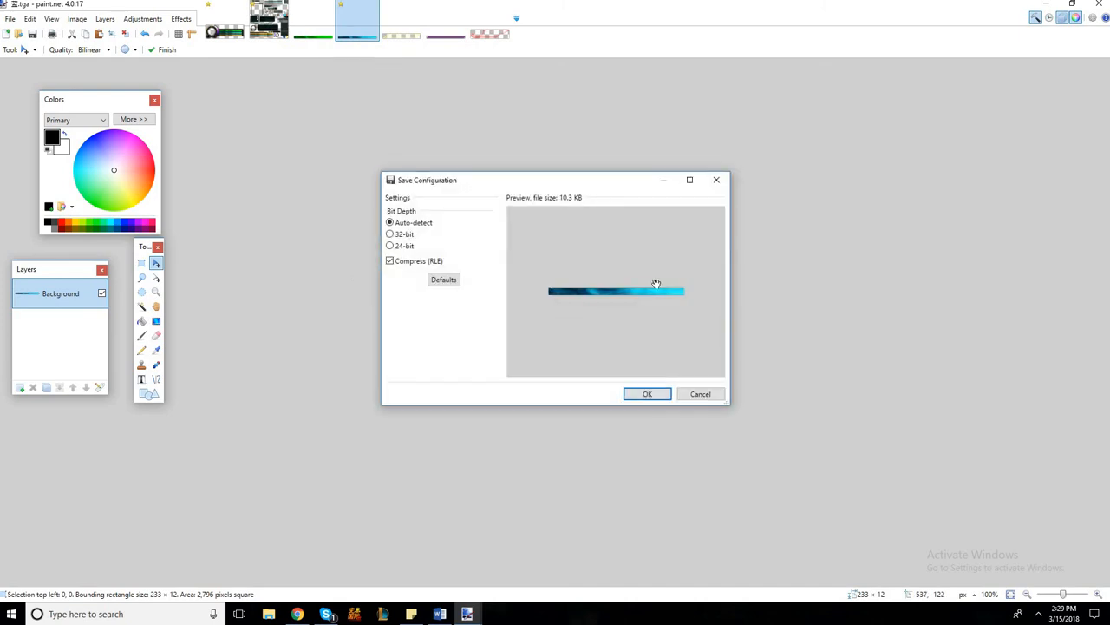
click(645, 400)
Step: In the frame image, replace the blue selection with the yellow bar's inner area, 233 × 12 pixels starting at 143, 98
click(225, 26)
scroll(460, 373, down, 2)
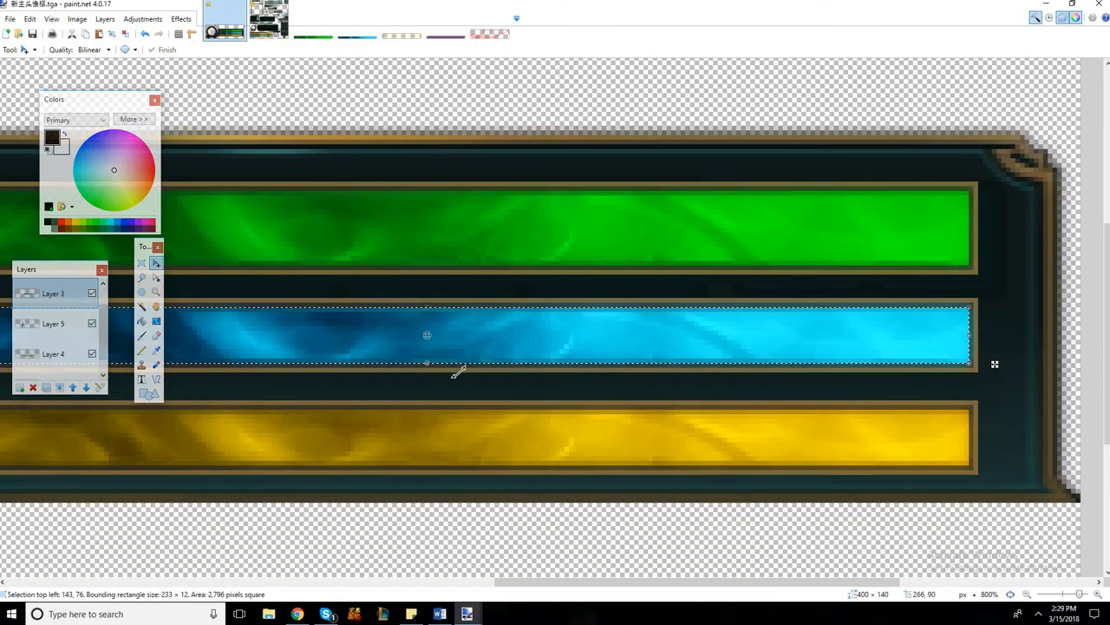
click(142, 265)
key(ctrl+d)
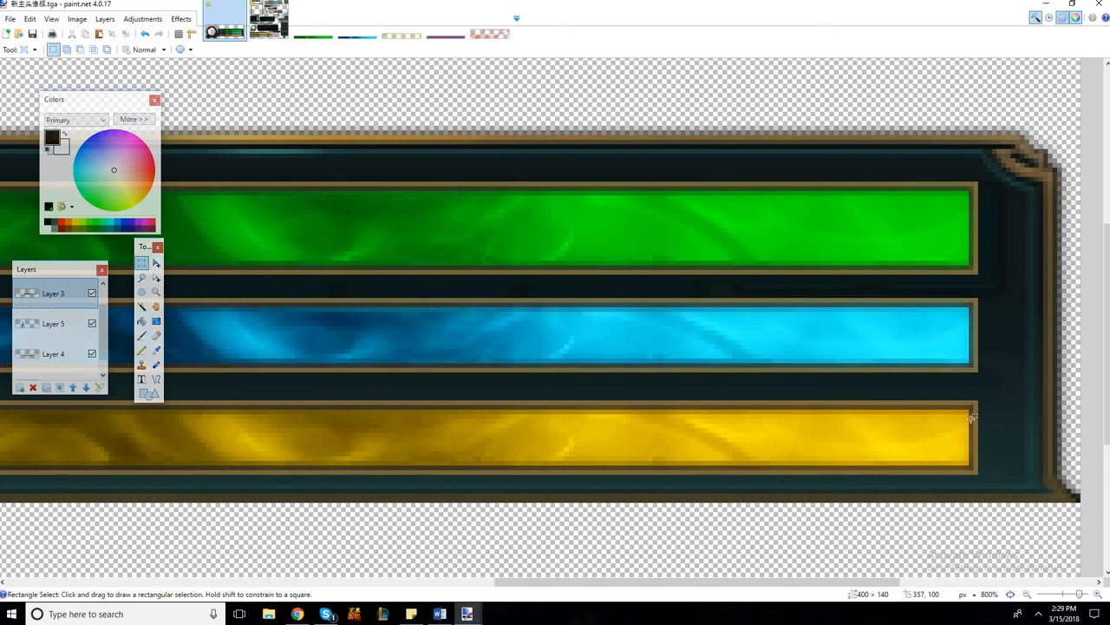
drag(500, 422, 445, 467)
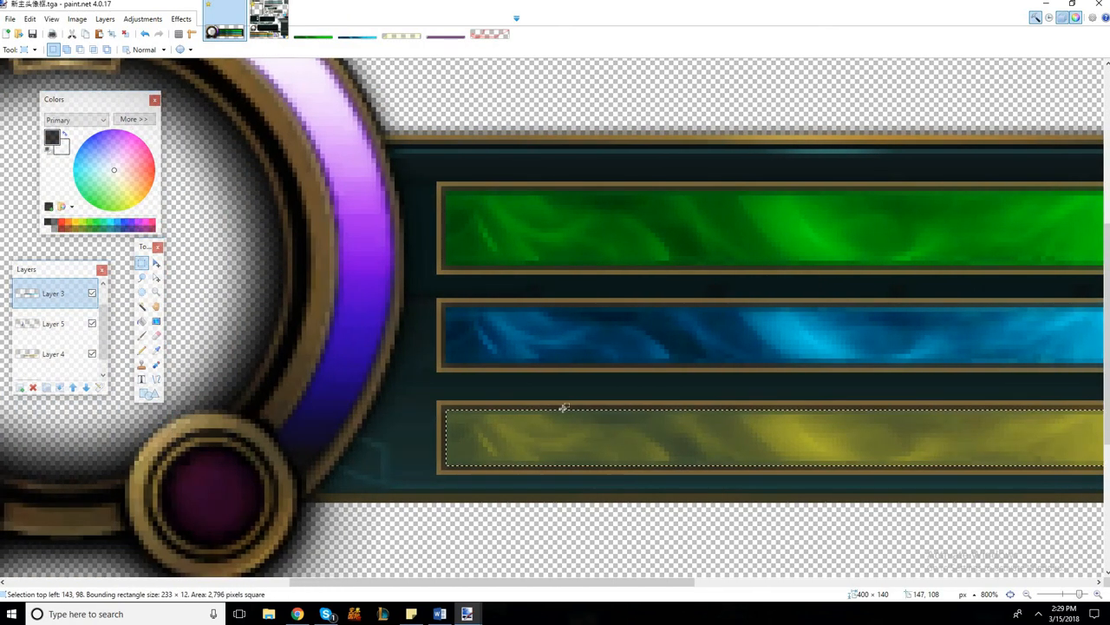
Step: Paste the copied area into the yellow flash image, expanding the canvas to fit
click(401, 21)
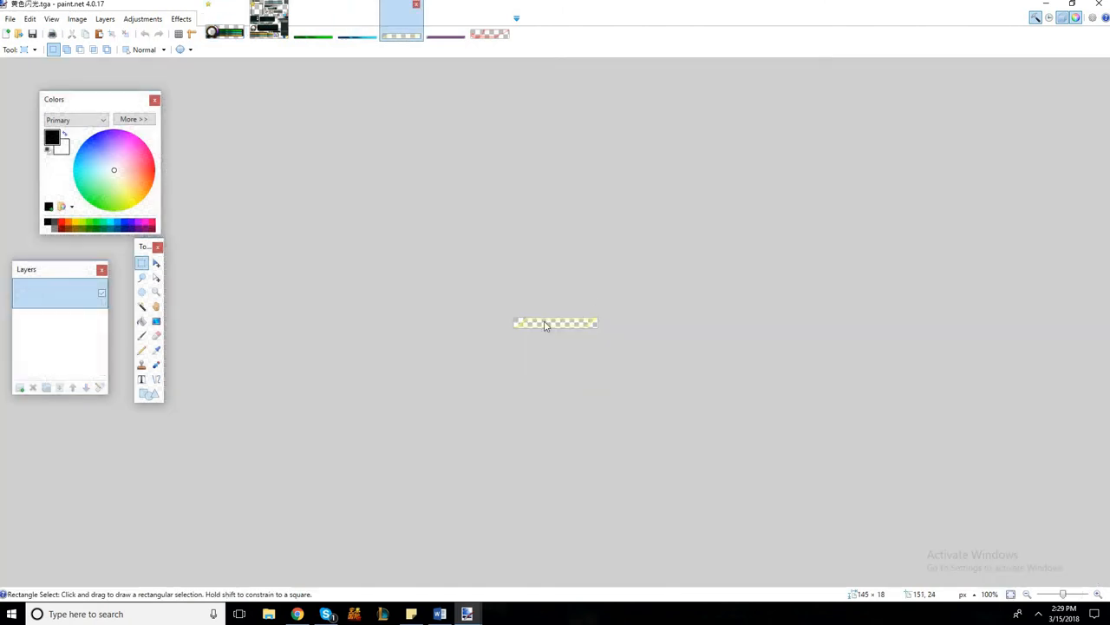
key(ctrl+v)
click(564, 314)
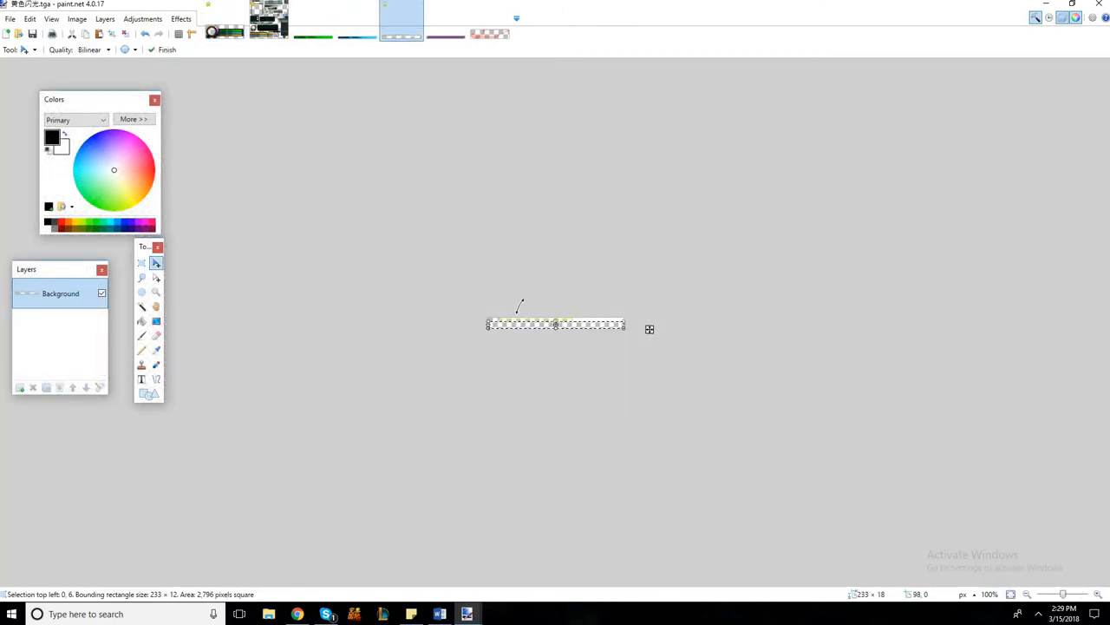
key(ctrl+d)
Step: Copy the selected yellow bar from Layer 4 of the frame image and paste it into the yellow flash image
click(224, 21)
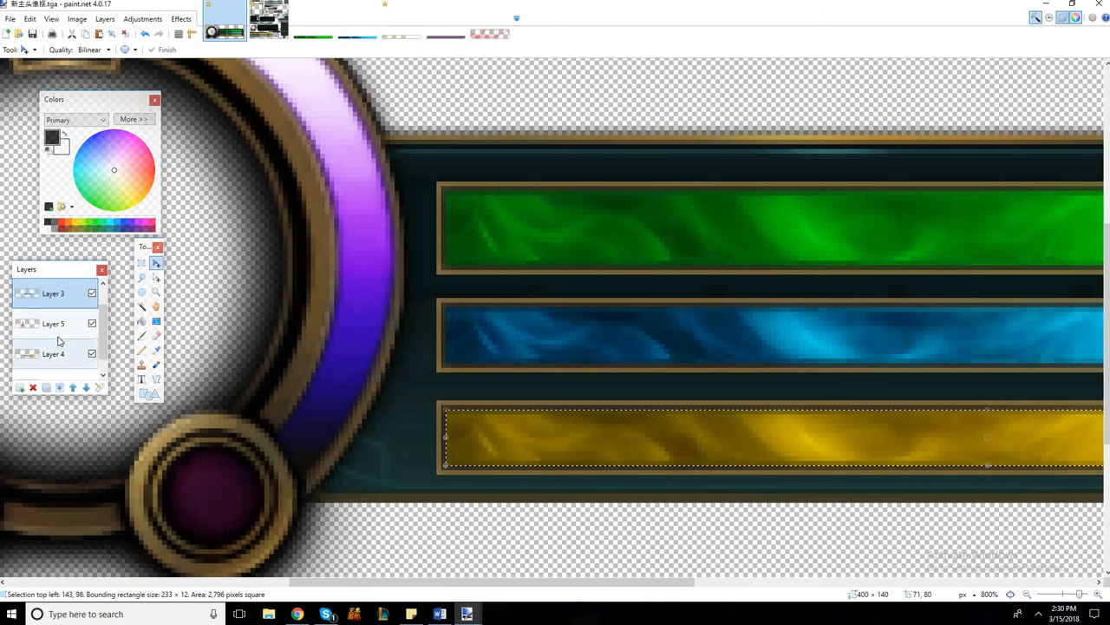
click(404, 31)
key(ctrl+v)
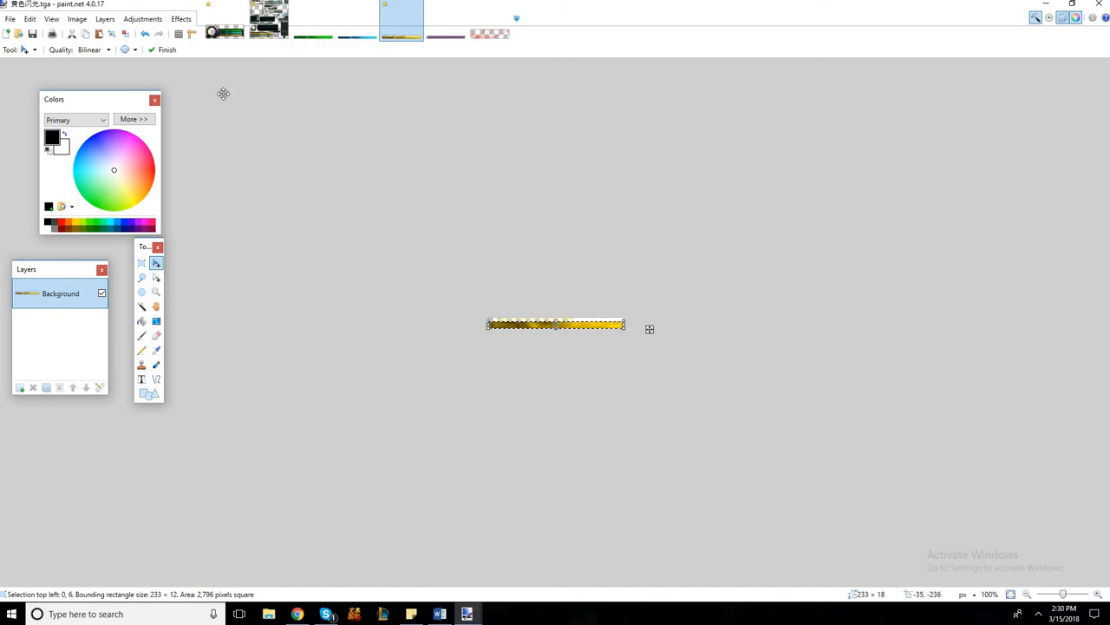
Step: Crop the yellow flash image to the pasted bar and save it
click(84, 20)
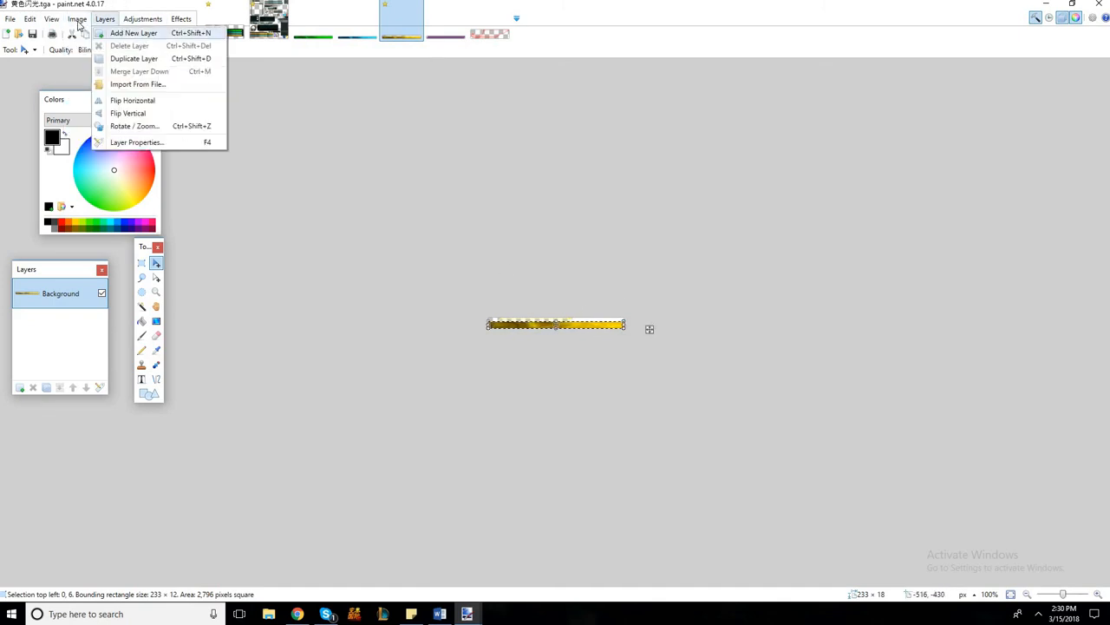
key(ctrl+shift+x)
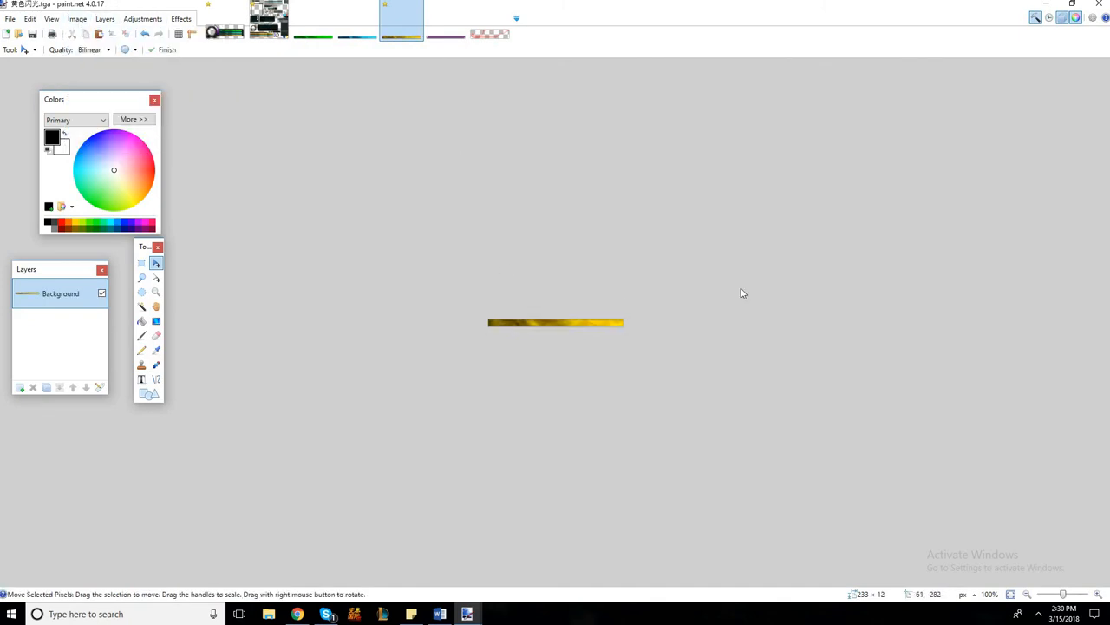
key(ctrl+s)
click(650, 391)
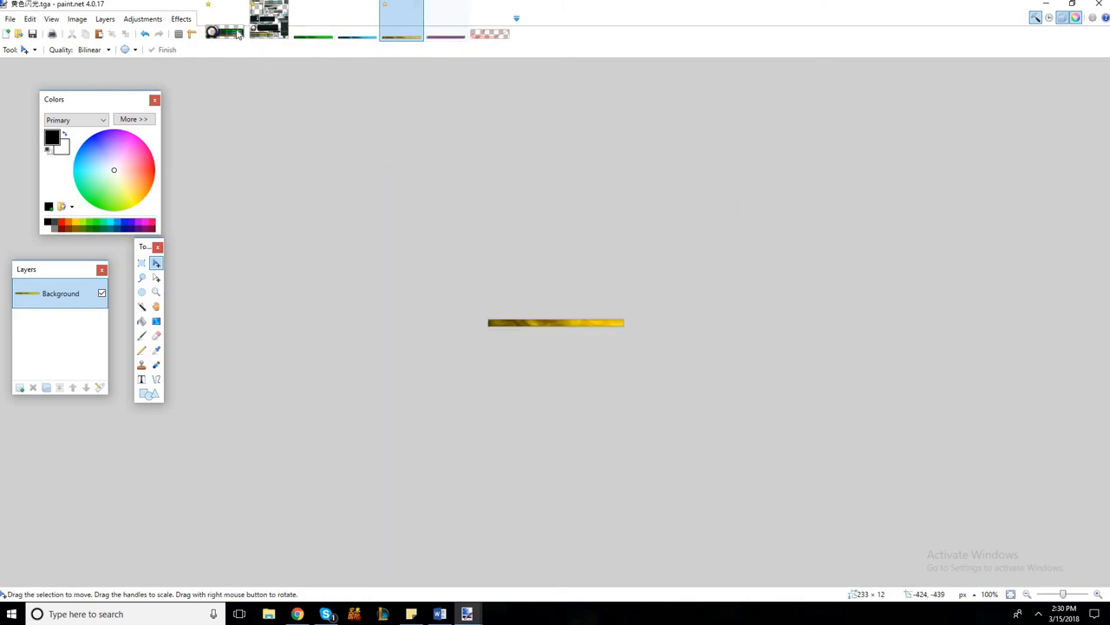
Step: In the frame image, draw a rectangular selection around the purple arc, about 49 × 108 pixels starting at 84, 4
click(239, 33)
key(ctrl+v)
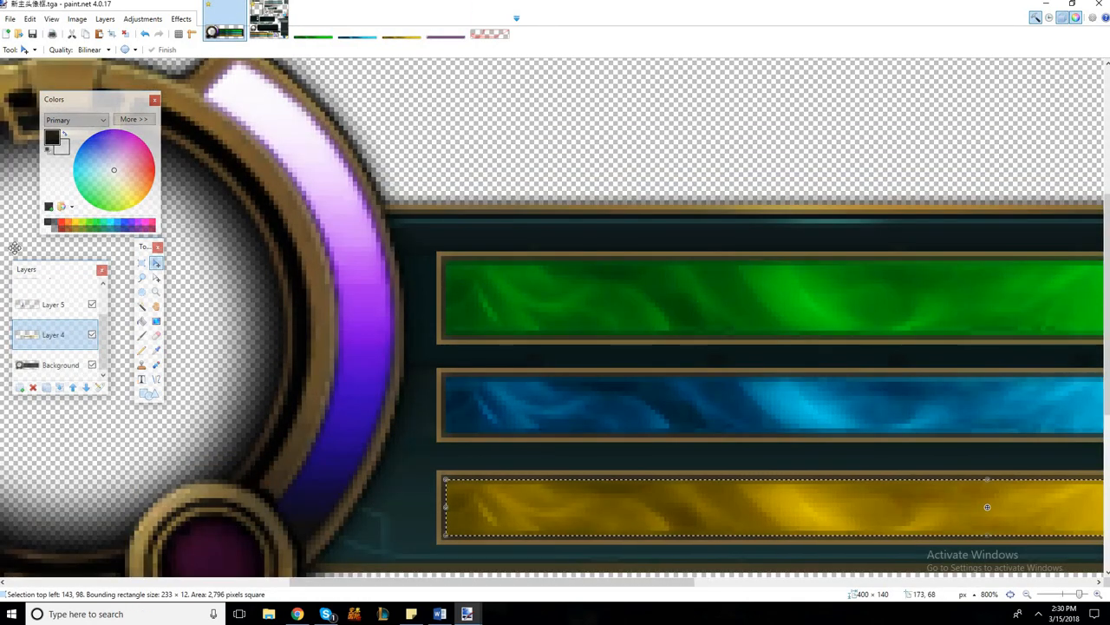
scroll(138, 276, up, 2)
click(141, 262)
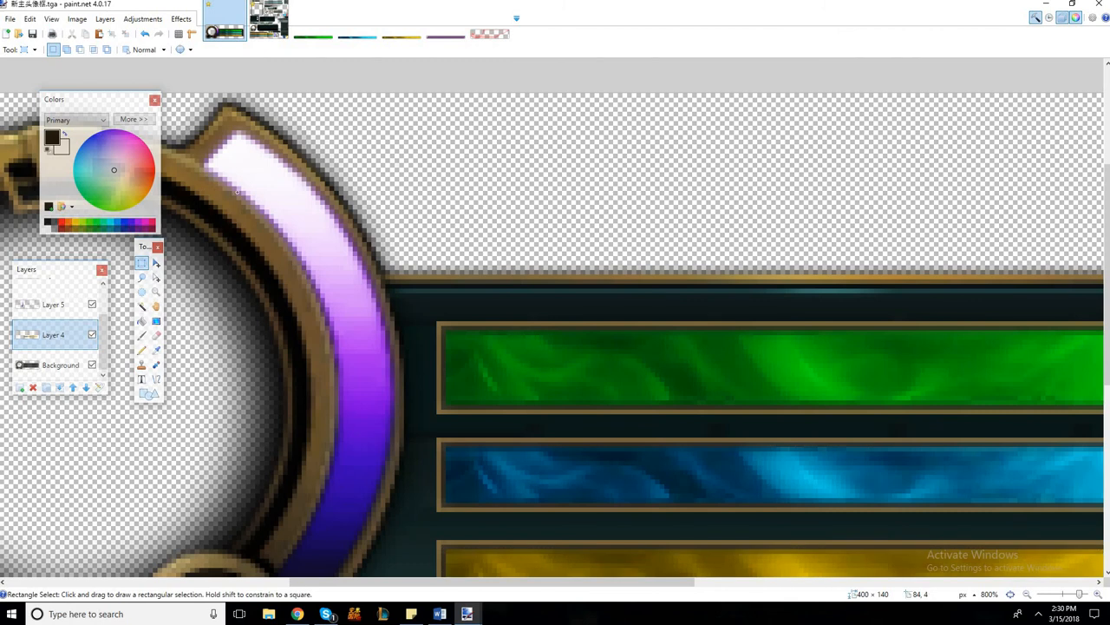
drag(172, 111, 251, 214)
drag(332, 338, 400, 404)
scroll(350, 376, down, 3)
scroll(362, 372, up, 4)
scroll(260, 330, down, 2)
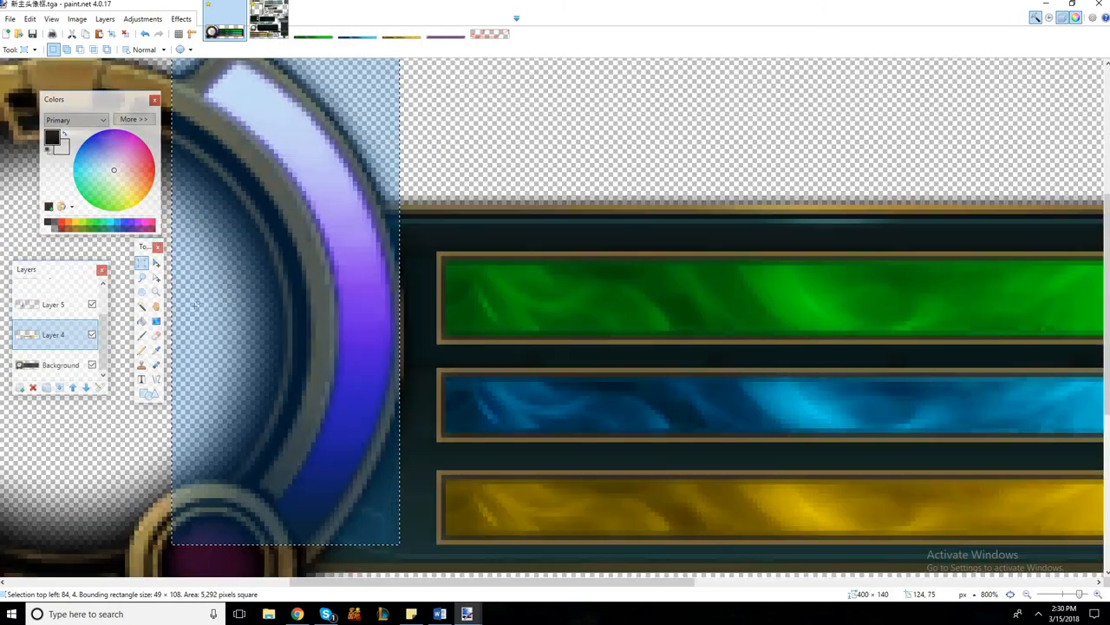
Step: Adjust the region around the purple arc to 41 × 106 pixels starting at 91, 8
scroll(217, 295, up, 2)
click(156, 263)
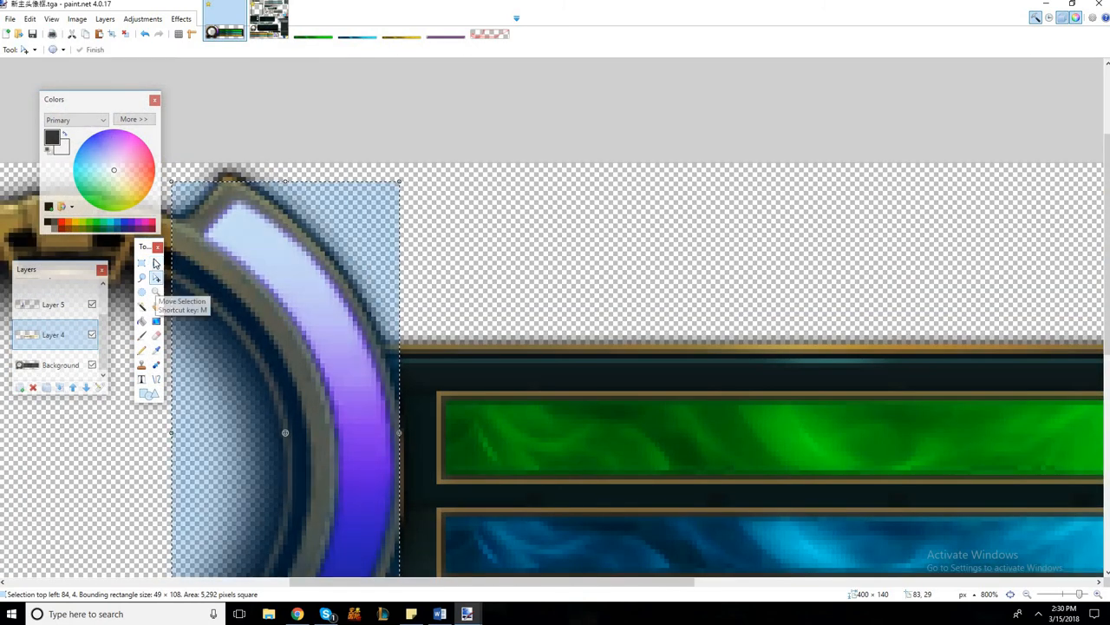
drag(172, 432, 205, 439)
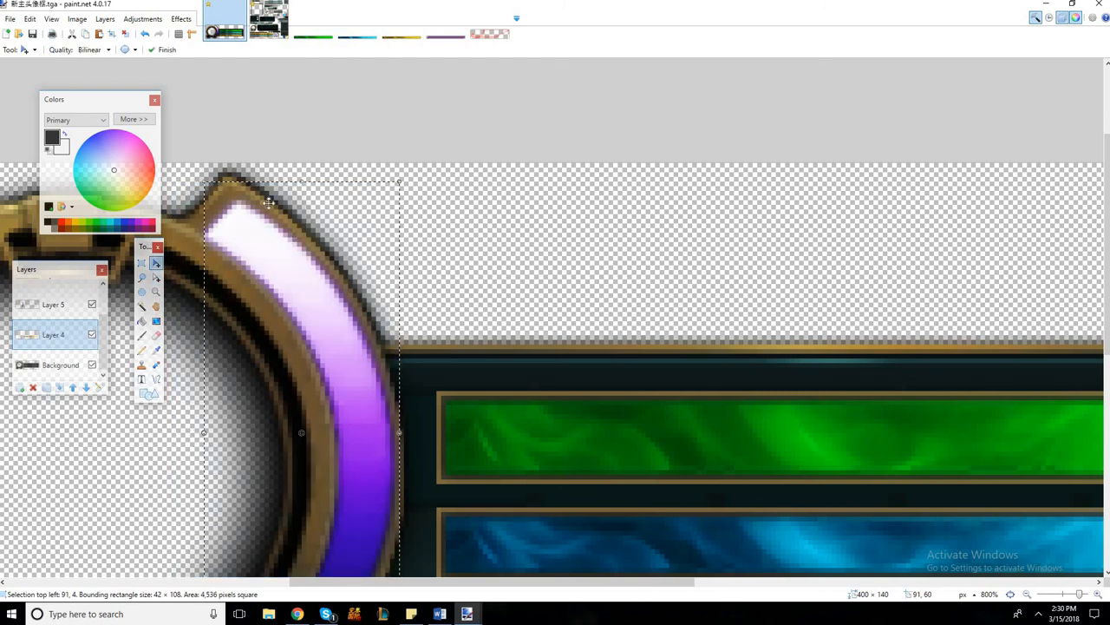
drag(305, 204, 304, 199)
scroll(302, 358, down, 2)
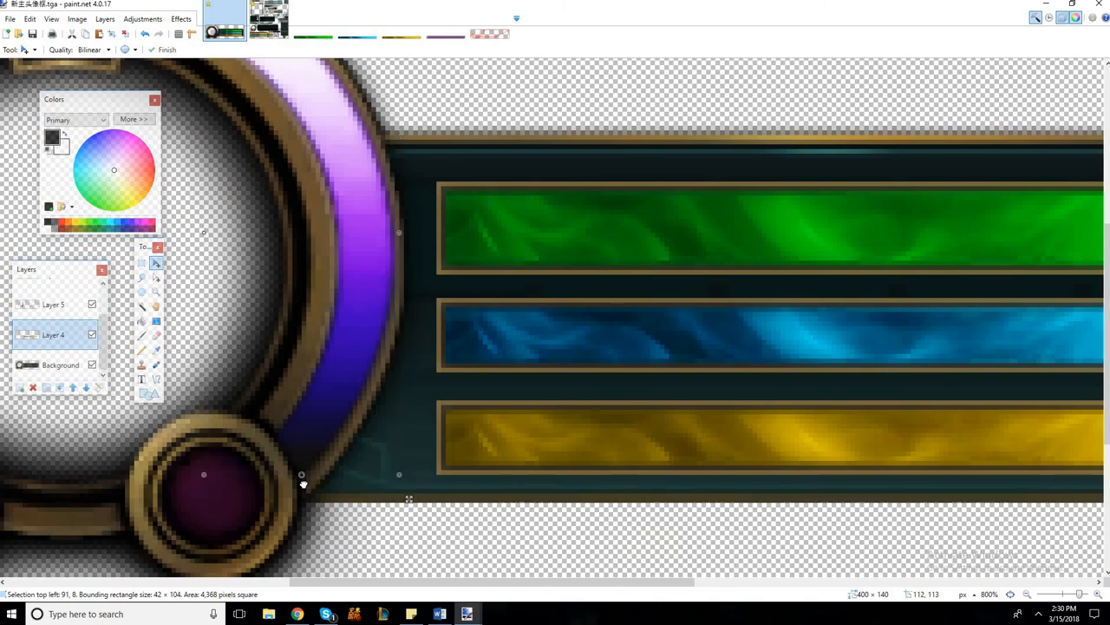
drag(358, 467, 359, 460)
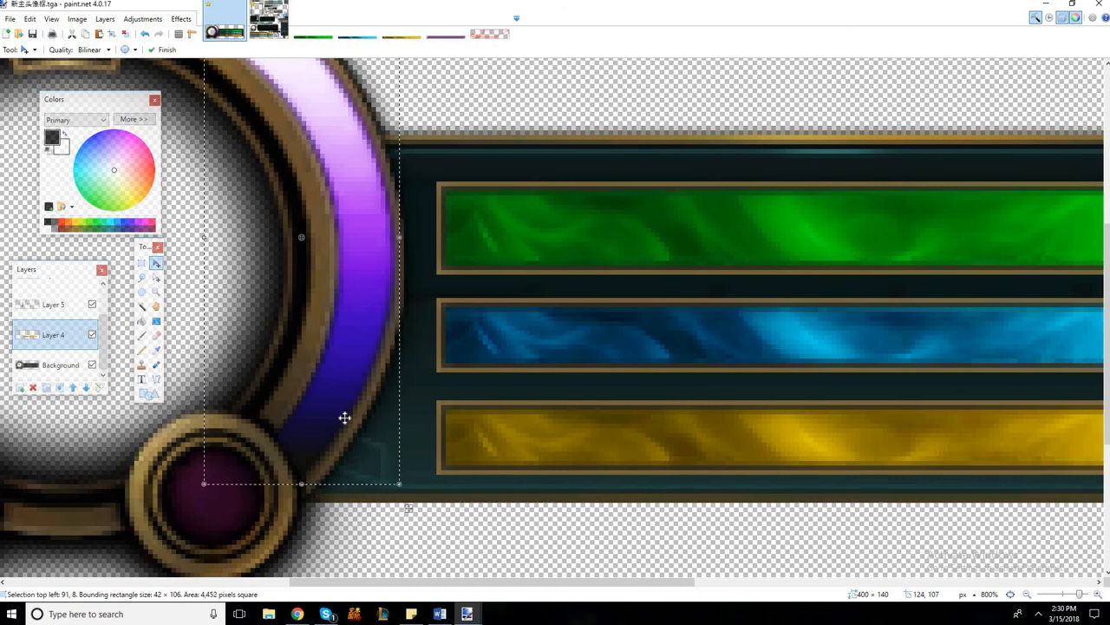
drag(393, 243, 408, 237)
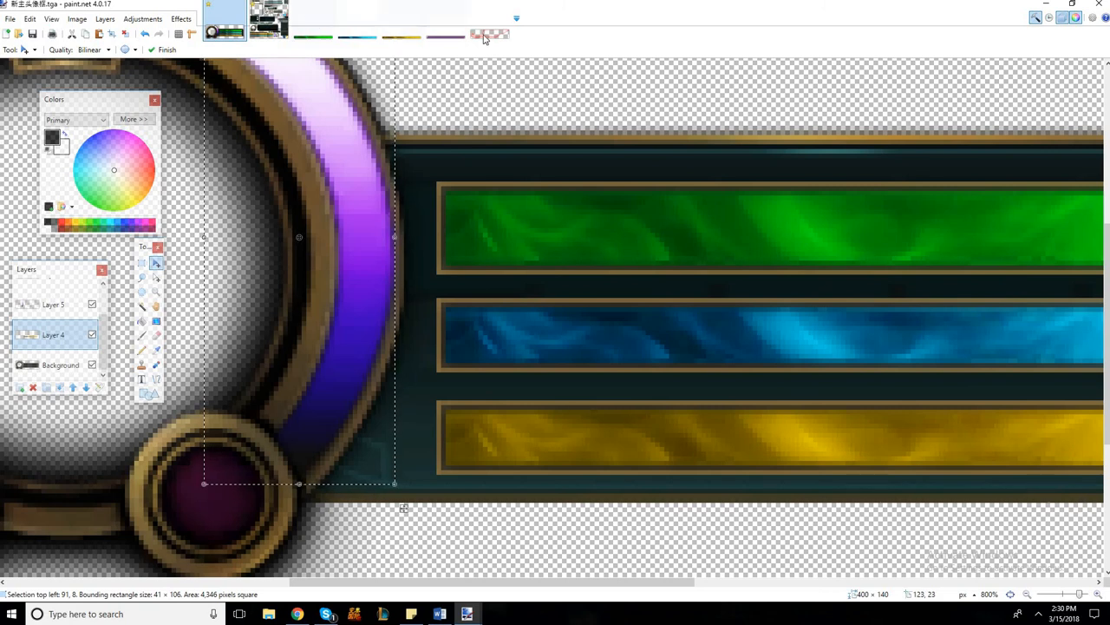
Step: Copy the selected area from Layer 4 and paste it into the experience image 经验.tga, expanding the canvas to fit
click(446, 19)
key(ctrl+v)
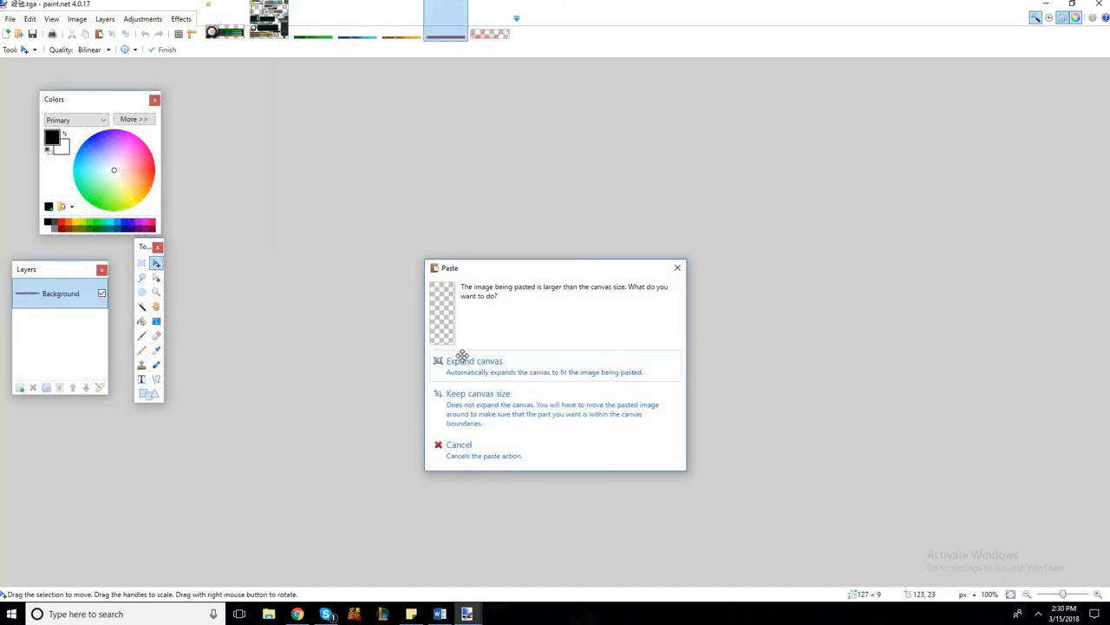
click(466, 362)
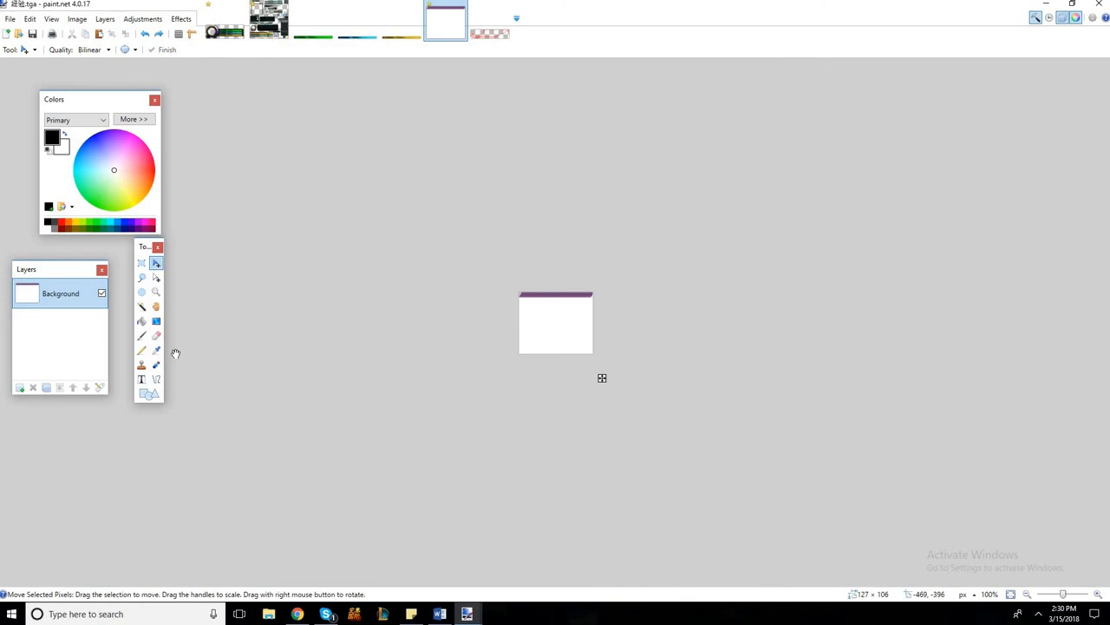
Step: Copy the selected purple arc from Layer 5 of the frame image and paste it into the experience image 经验.tga
click(225, 24)
scroll(62, 358, up, 2)
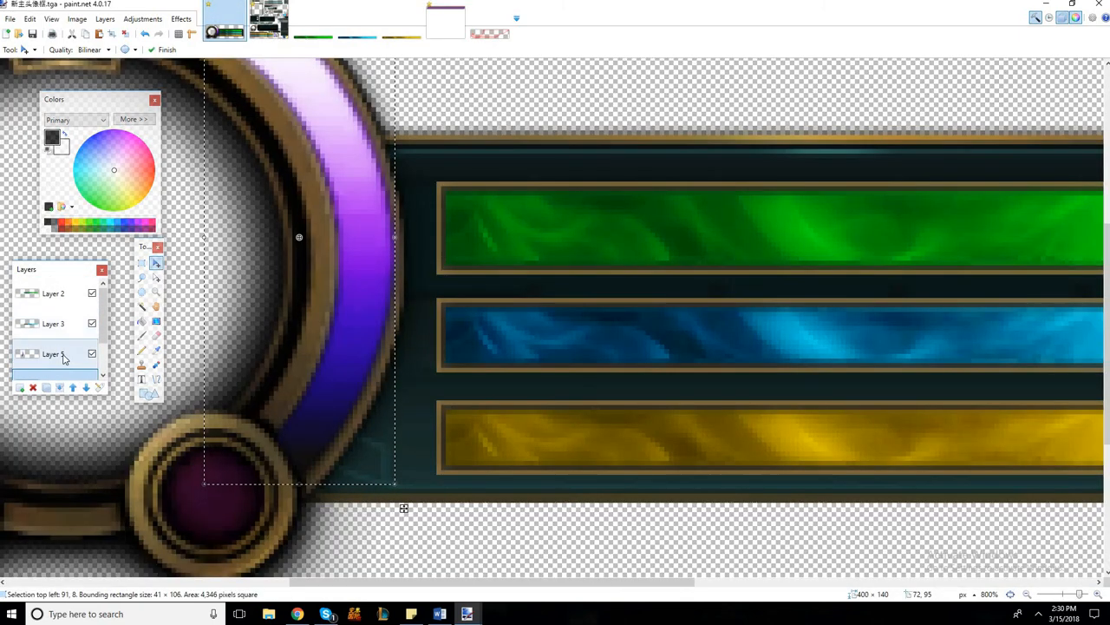
click(62, 356)
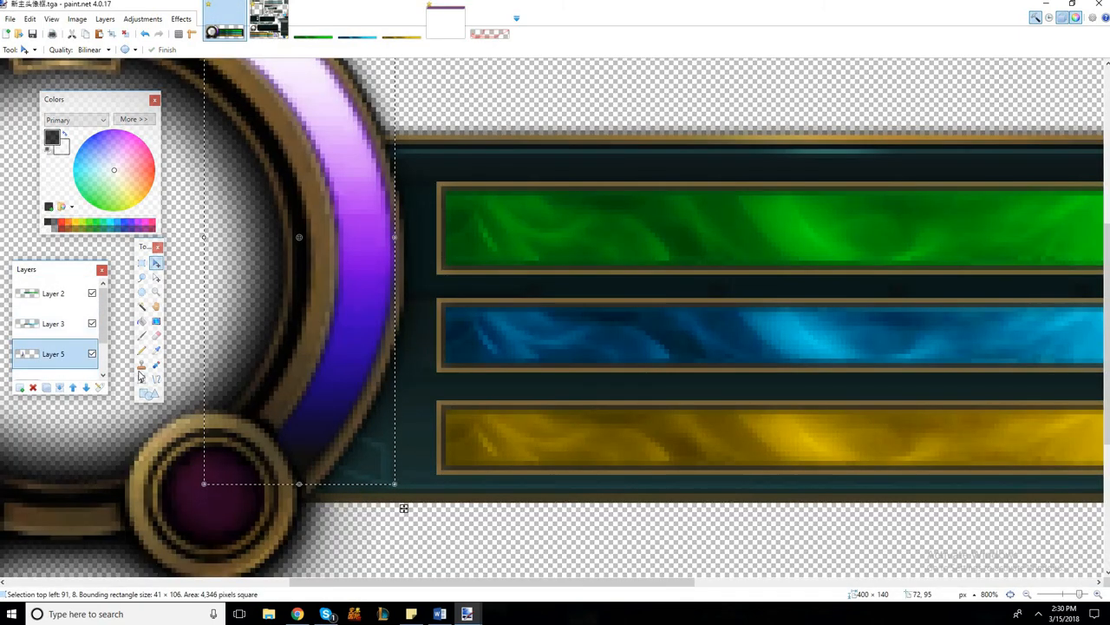
click(445, 19)
key(ctrl+v)
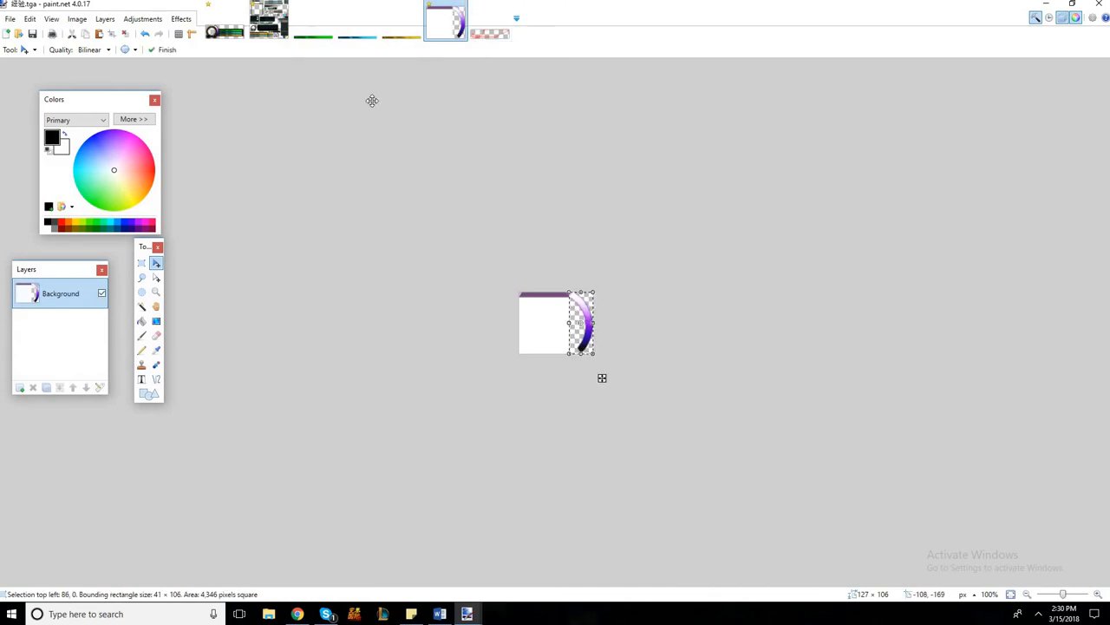
Step: Crop the experience image to the pasted purple arc and save it
key(alt+i)
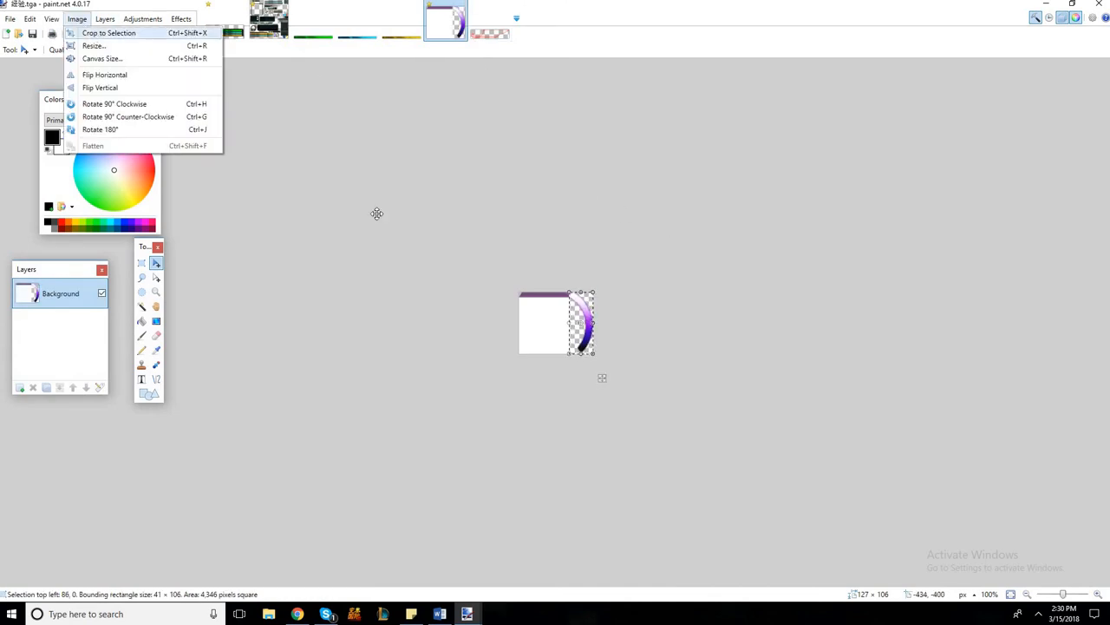
key(Return)
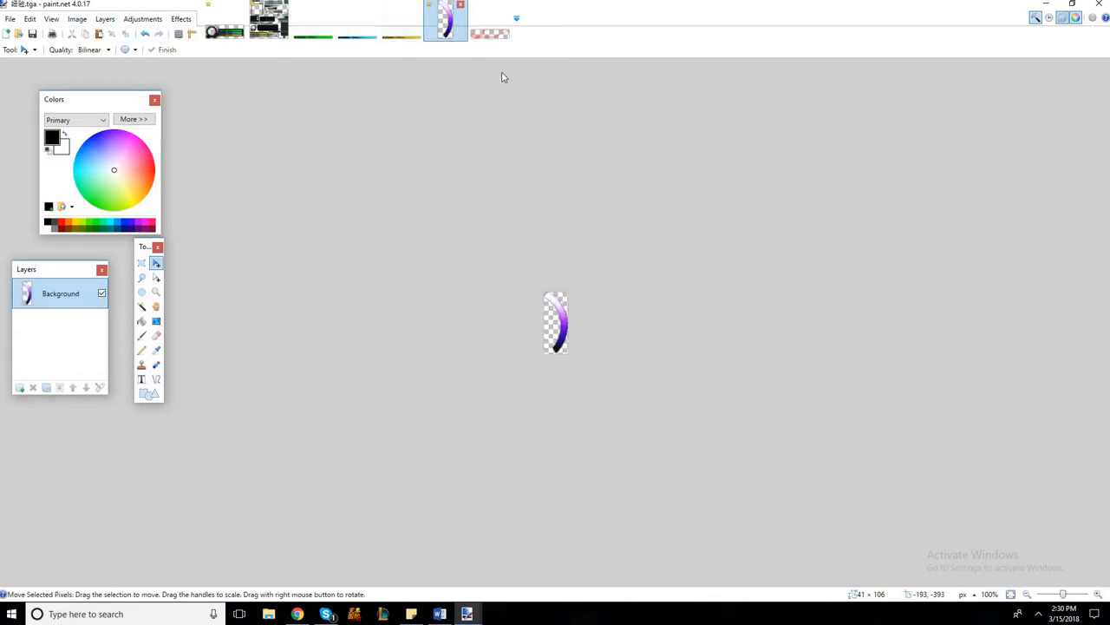
key(ctrl+s)
key(Return)
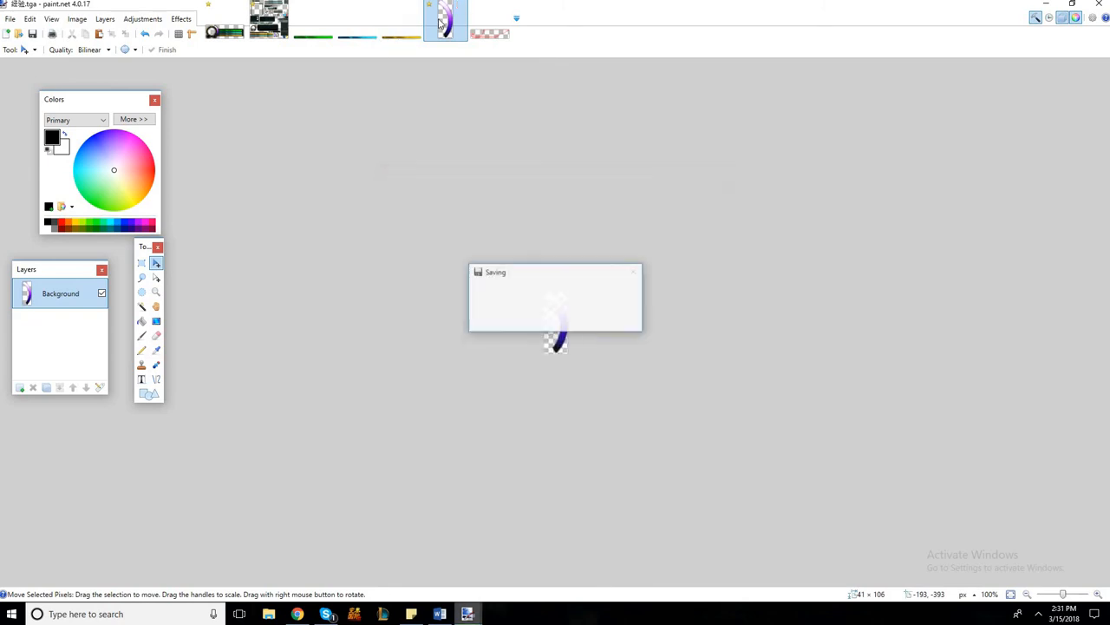
Step: In the frame image, clear the selection and delete Layers 2, 3, 4 and 5, keeping only the Background layer
click(226, 33)
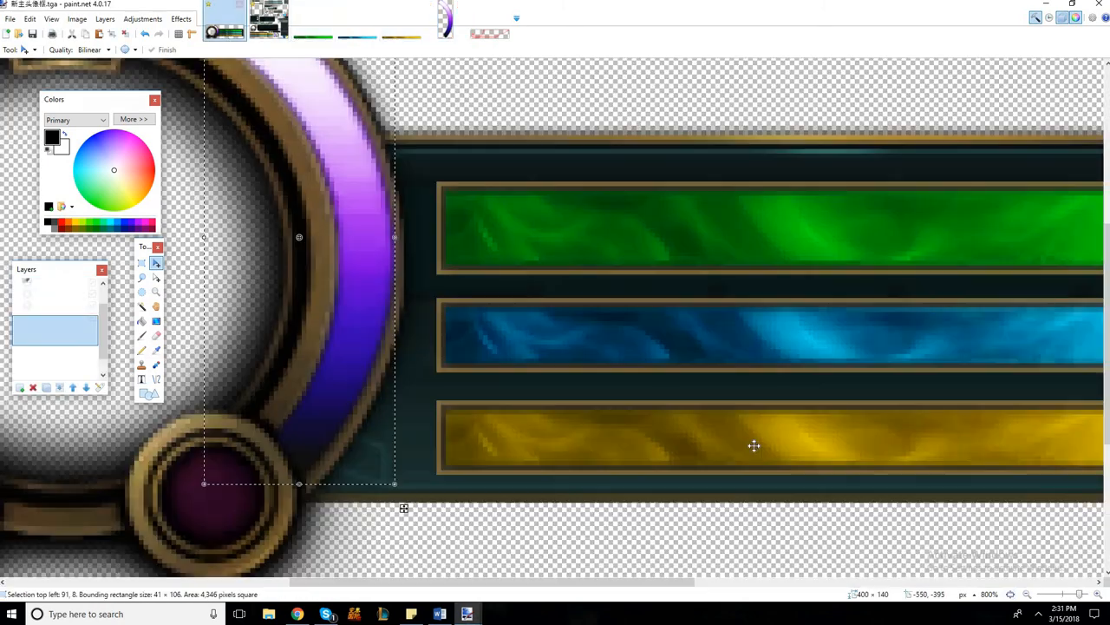
click(143, 267)
click(369, 263)
scroll(680, 413, up, 4)
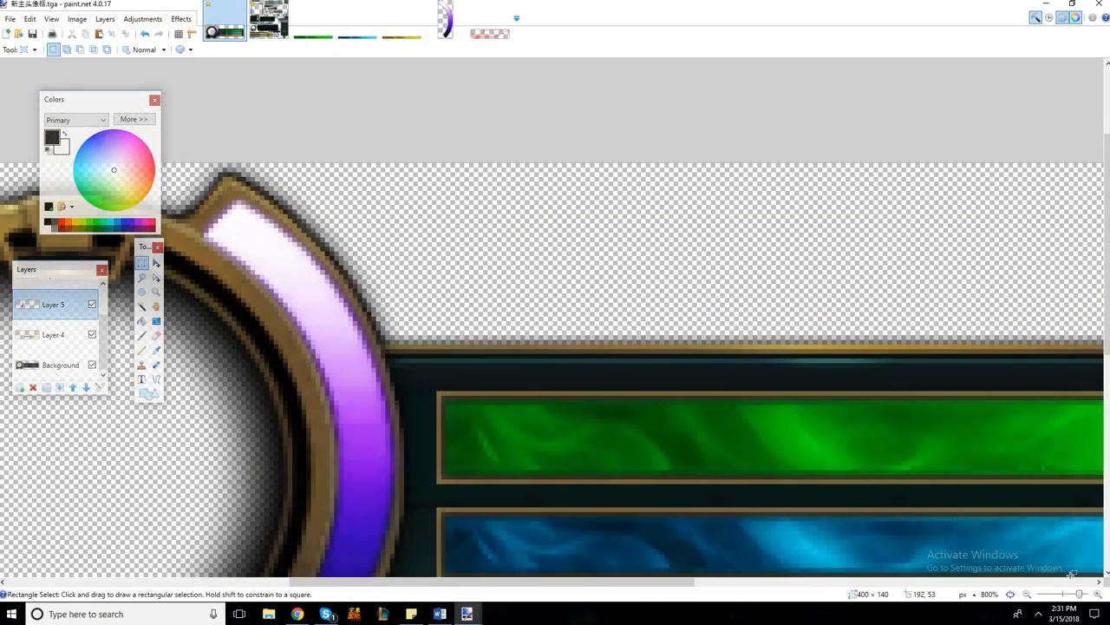
scroll(694, 421, down, 1)
click(1066, 595)
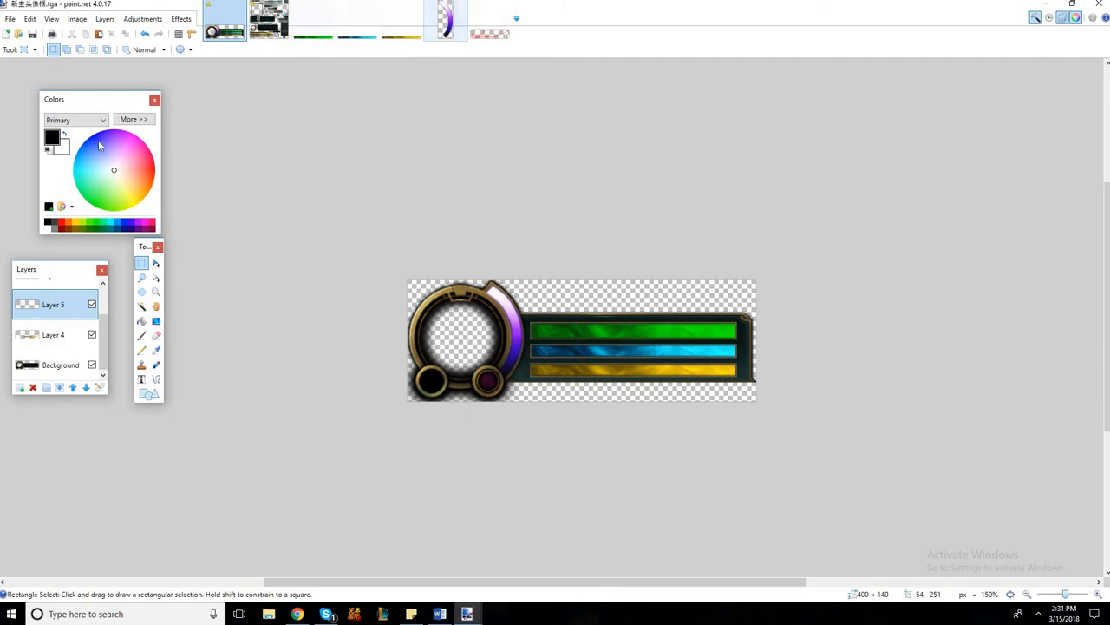
scroll(38, 374, up, 2)
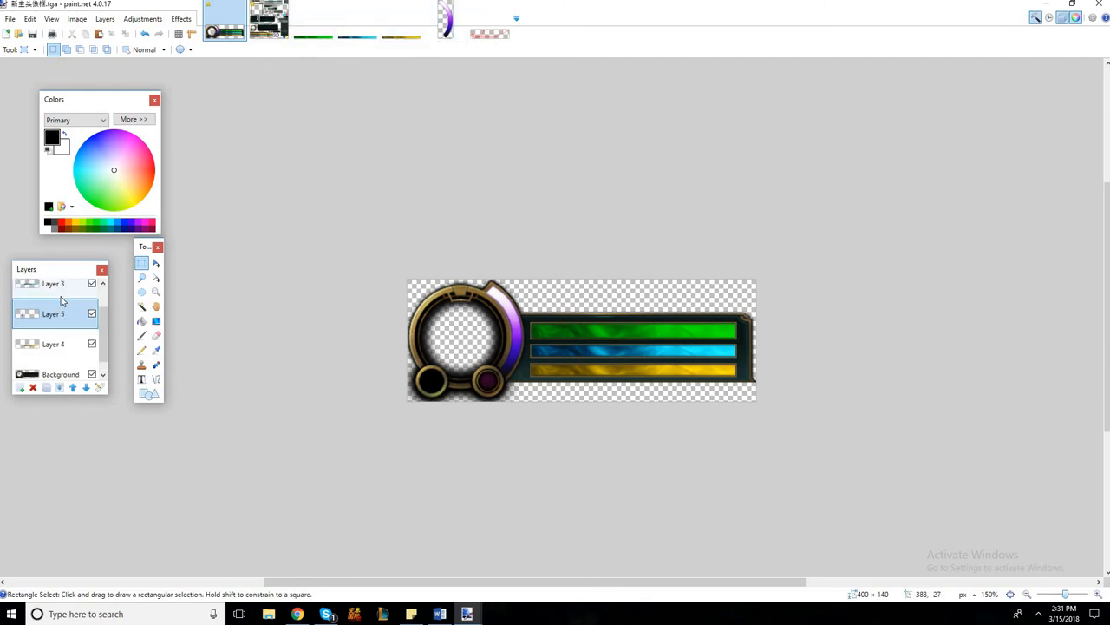
click(33, 387)
click(33, 387)
click(32, 387)
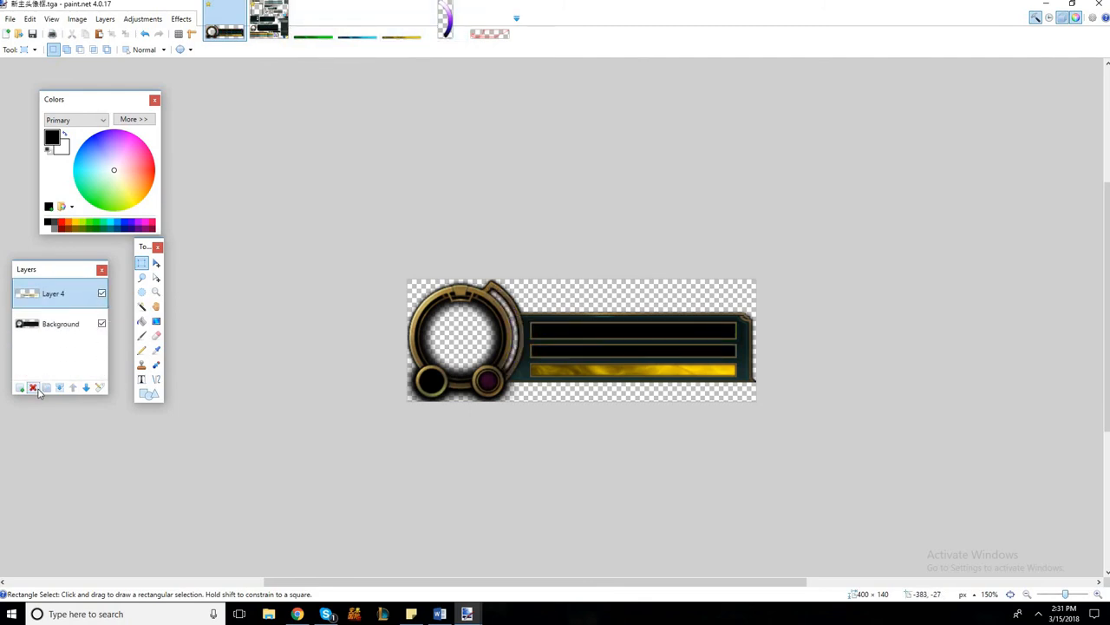
click(33, 387)
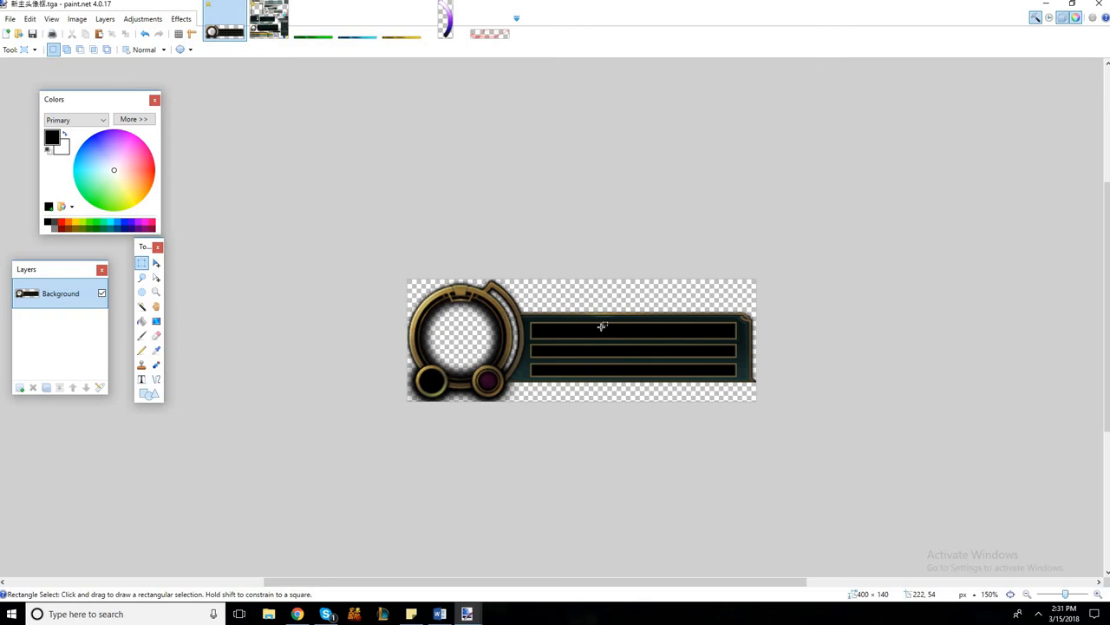
Step: Compare the red flash image with the emptied HUD frame and inspect the frame up close
click(490, 31)
click(223, 26)
click(495, 35)
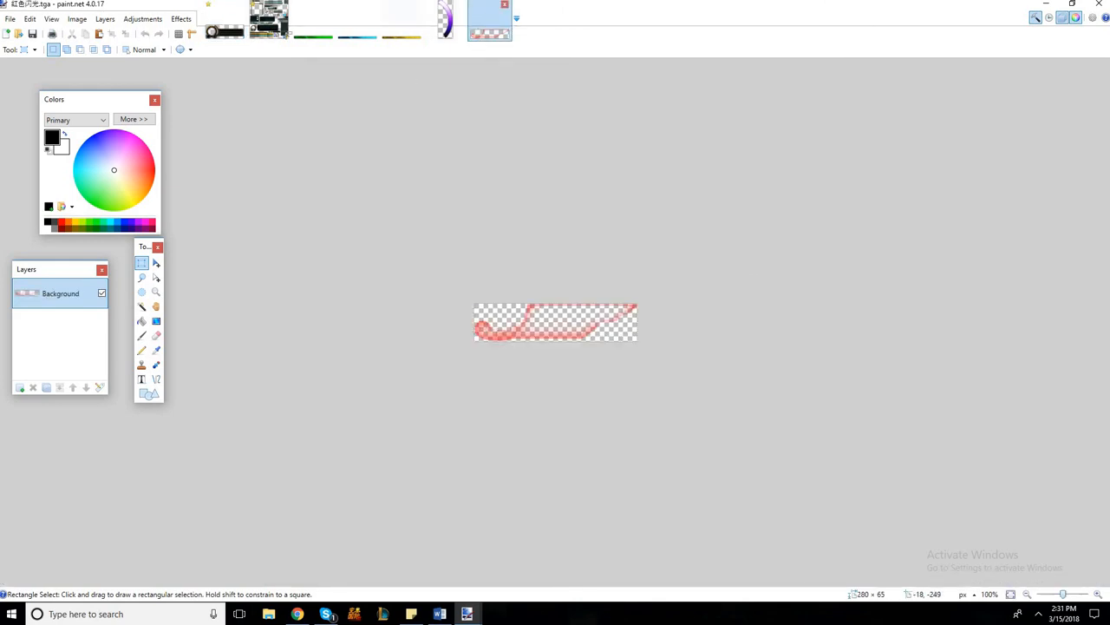
click(224, 26)
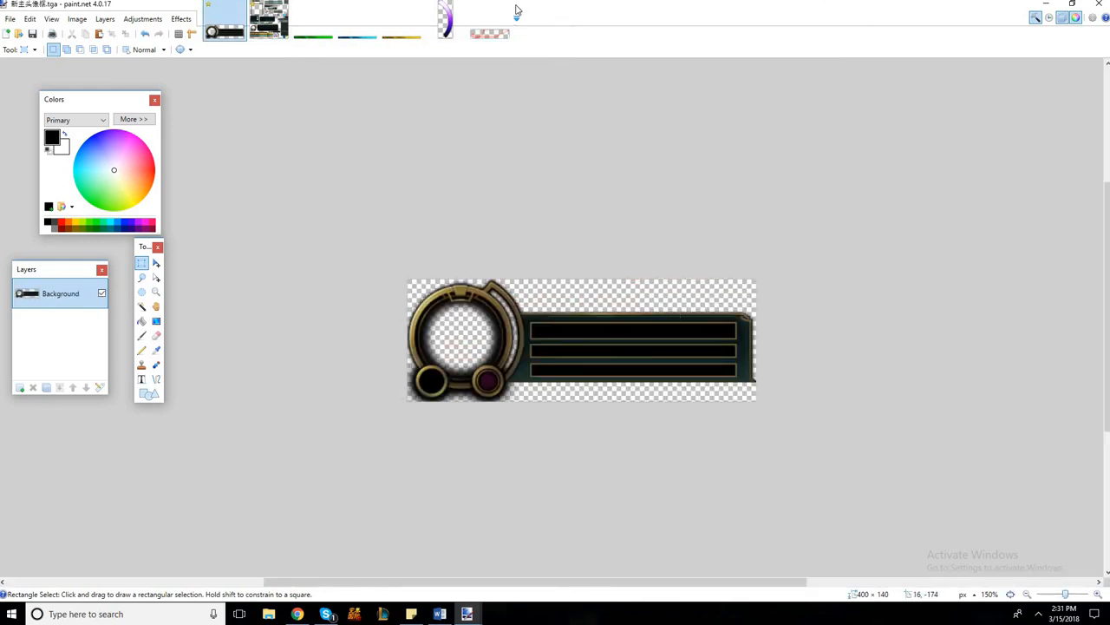
click(489, 33)
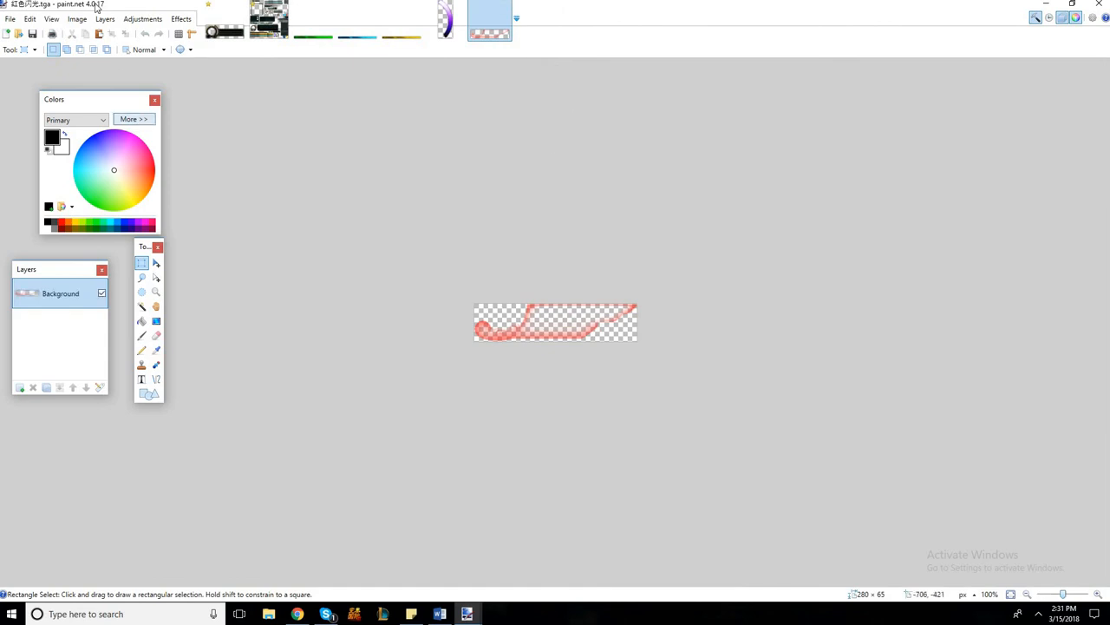
click(239, 22)
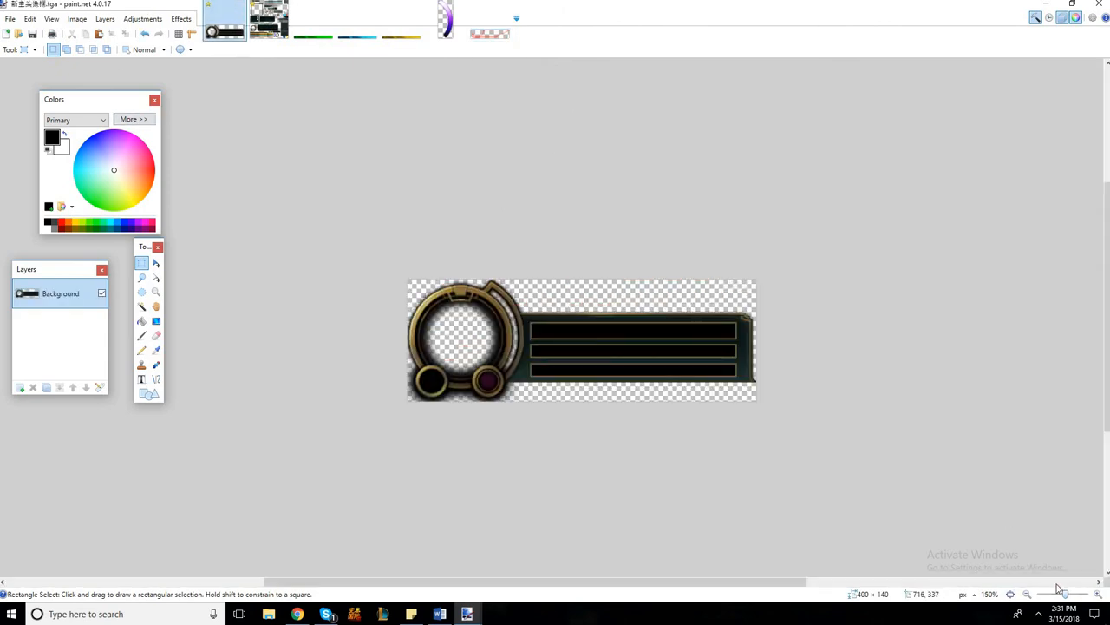
mouse_move(1065, 599)
mouse_down()
mouse_move(1055, 597)
mouse_move(1073, 593)
mouse_up()
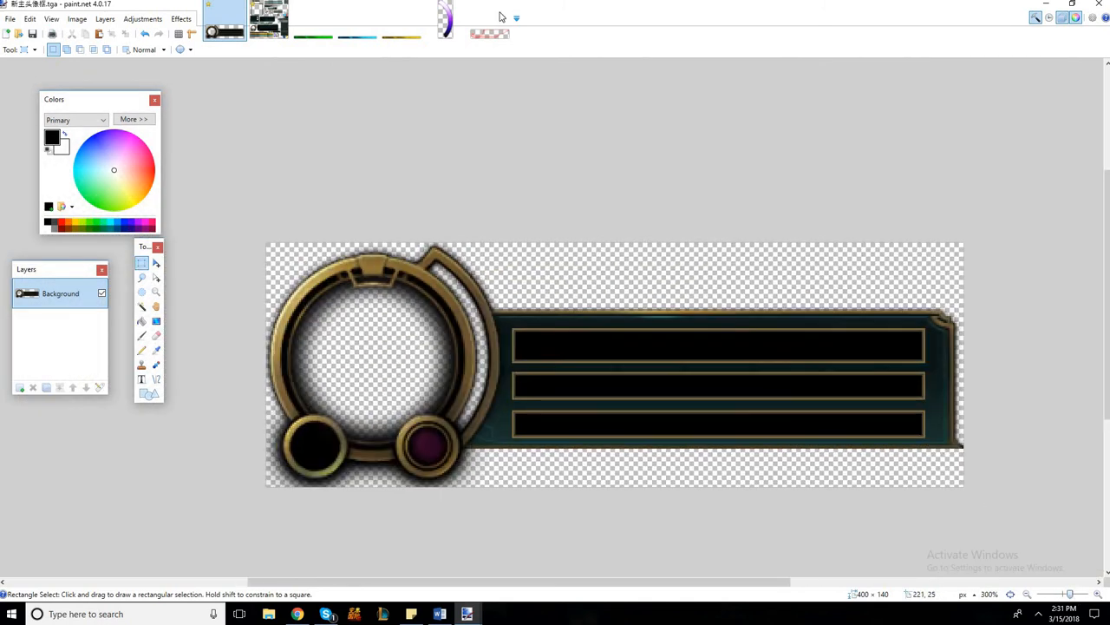
Step: Switch to the League of Legends HUD sprite sheet and clear the selection around the gradient arc
click(269, 19)
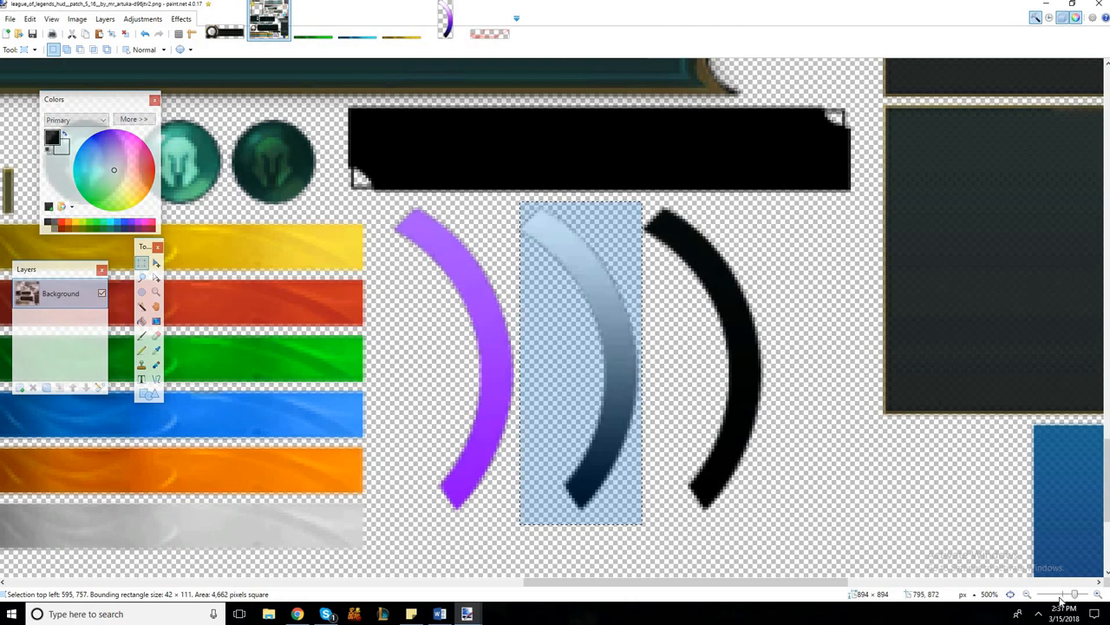
drag(1065, 596, 1061, 597)
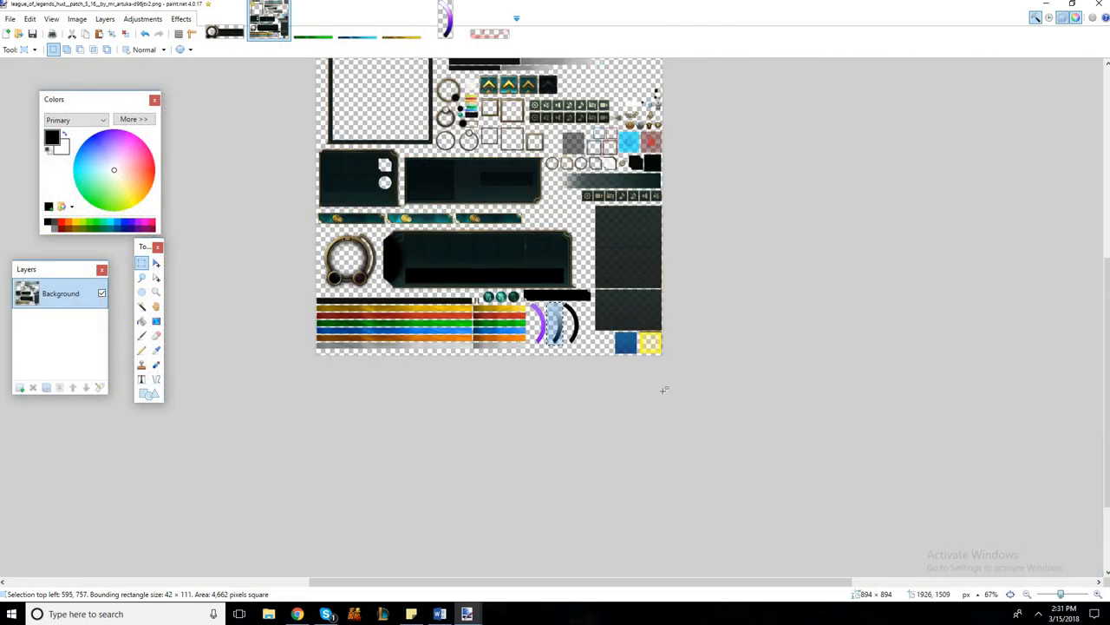
scroll(664, 390, up, 3)
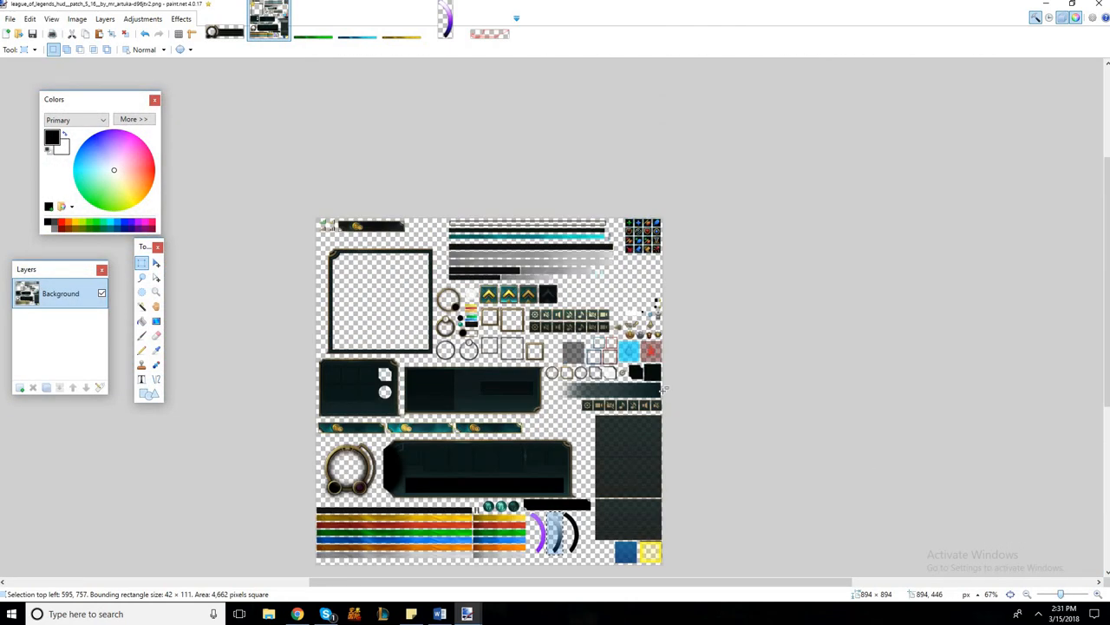
scroll(663, 391, down, 2)
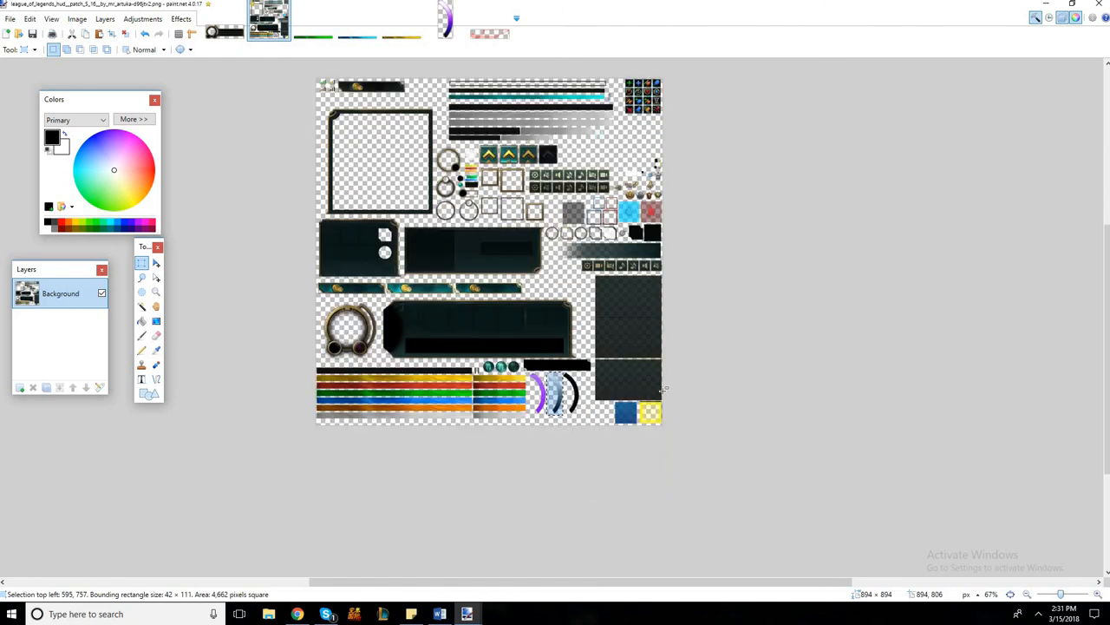
click(387, 270)
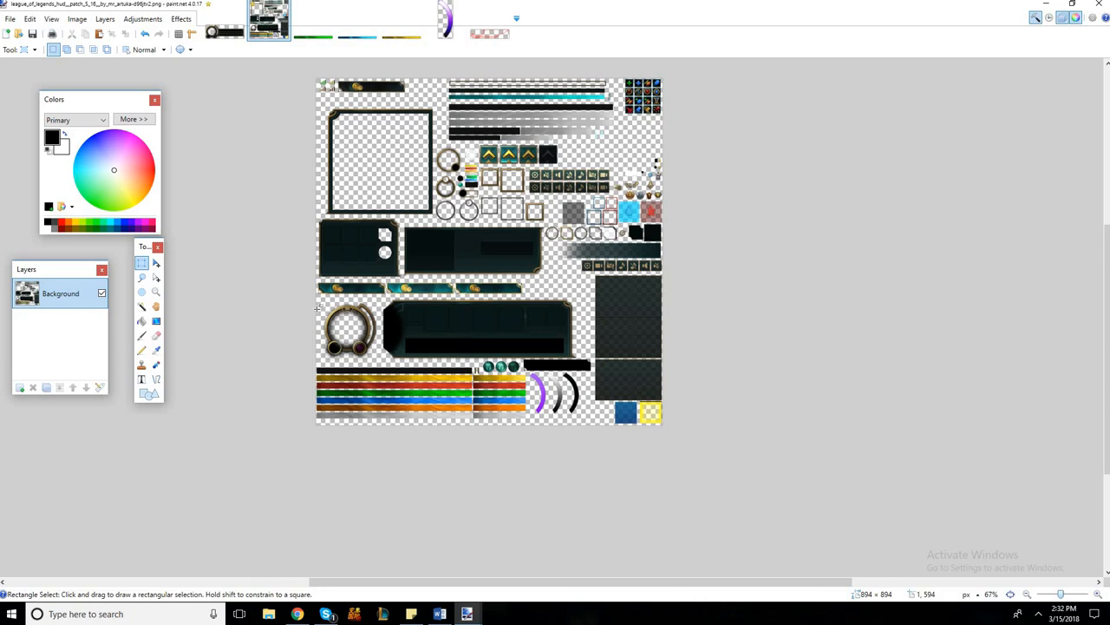
Step: Try to draw a rectangular selection around the round portrait frame on the sprite sheet
drag(307, 294, 378, 361)
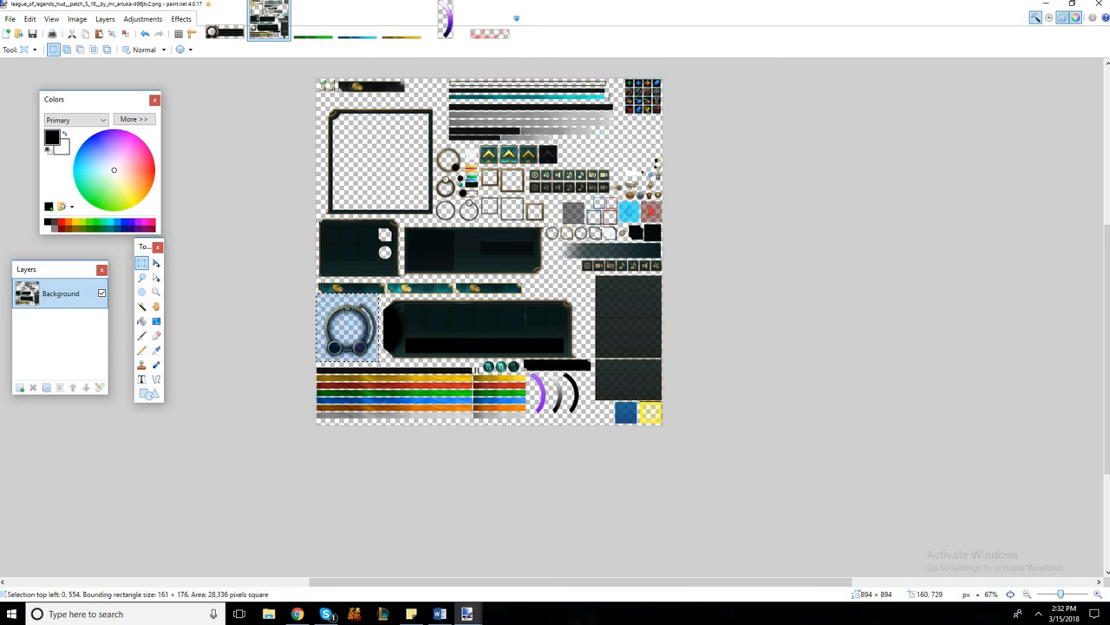
click(379, 360)
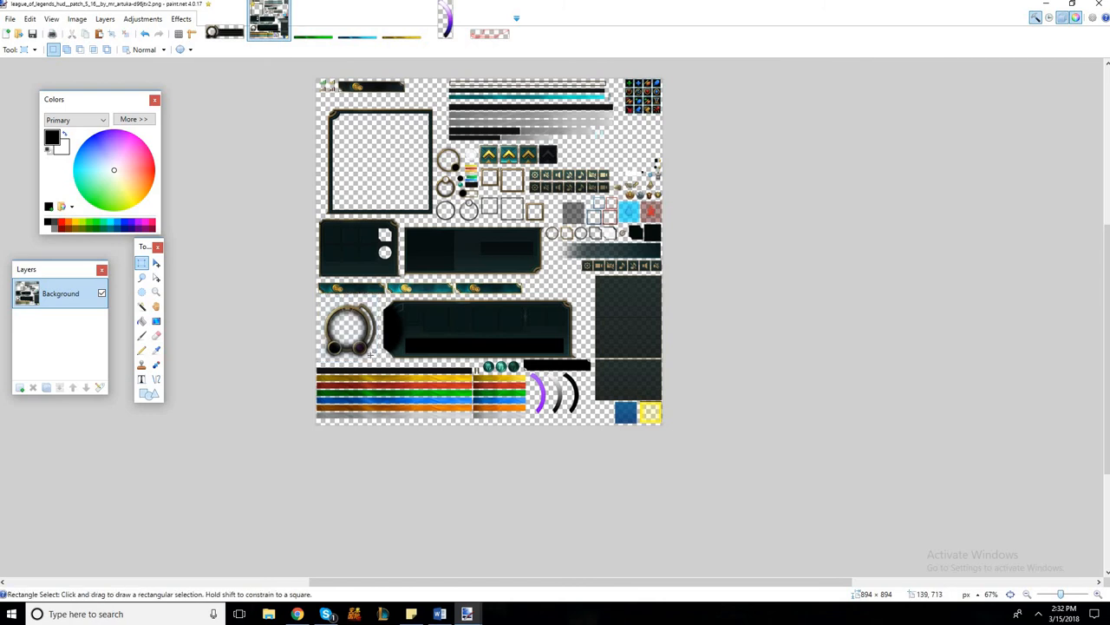
drag(318, 304, 371, 357)
click(371, 356)
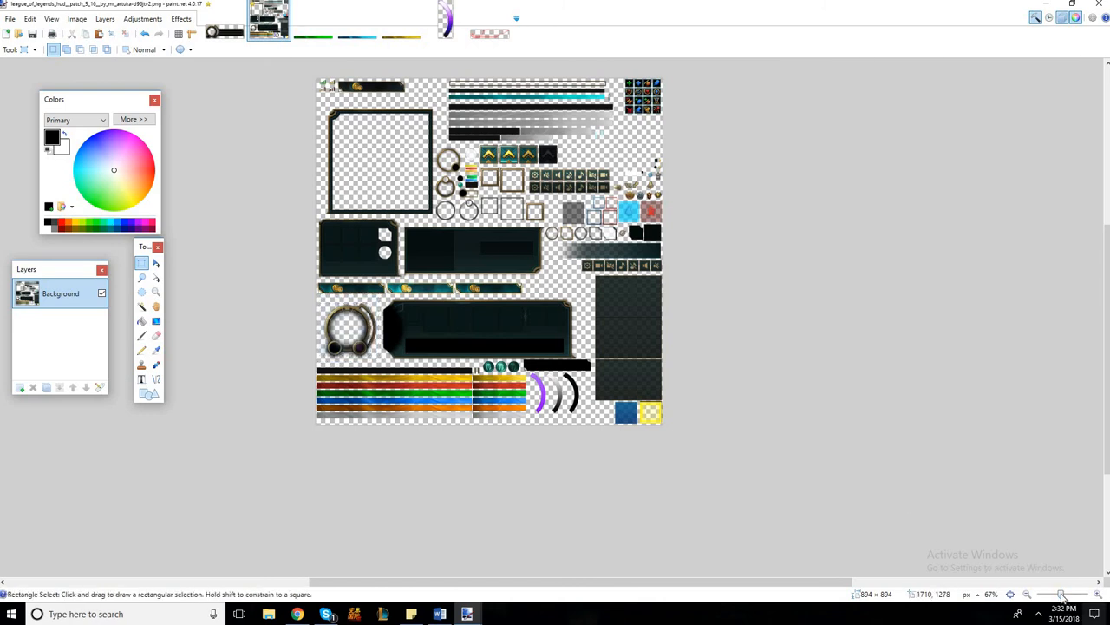
Step: Select the round portrait frame on the sprite sheet with a rectangular selection about 165 × 142 pixels
drag(1063, 595, 1066, 595)
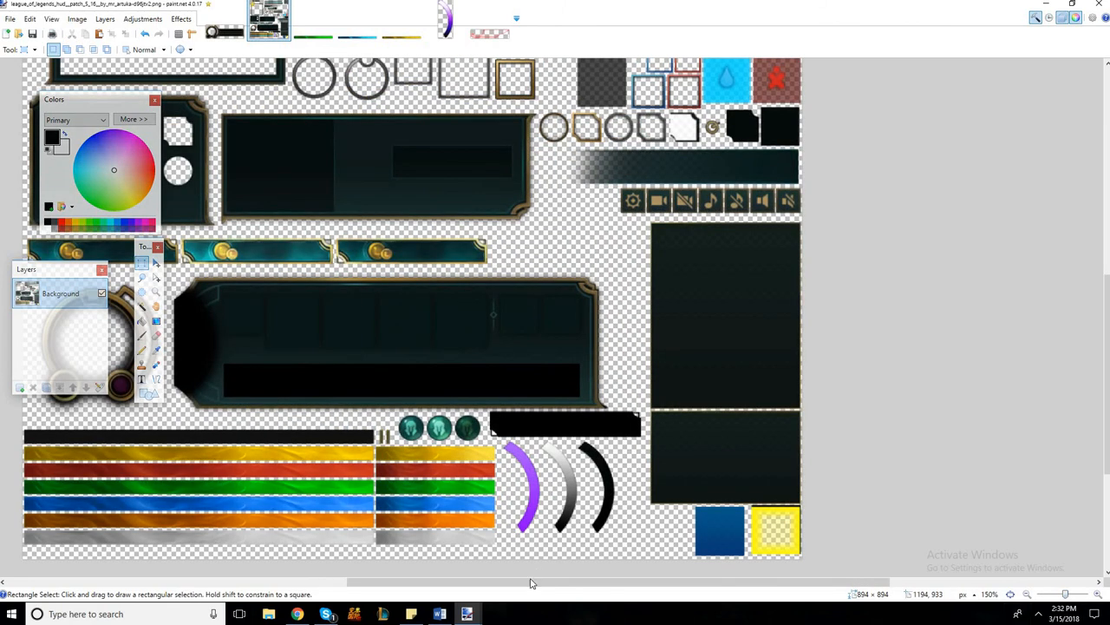
drag(531, 581, 287, 571)
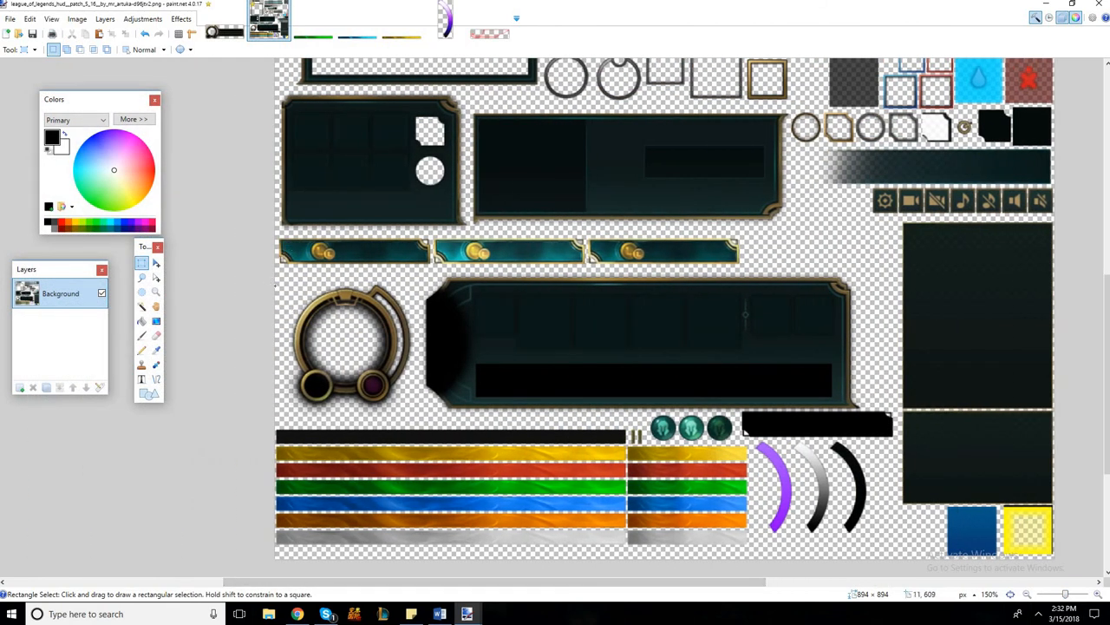
mouse_move(275, 281)
mouse_down()
mouse_move(418, 366)
mouse_move(419, 403)
mouse_up()
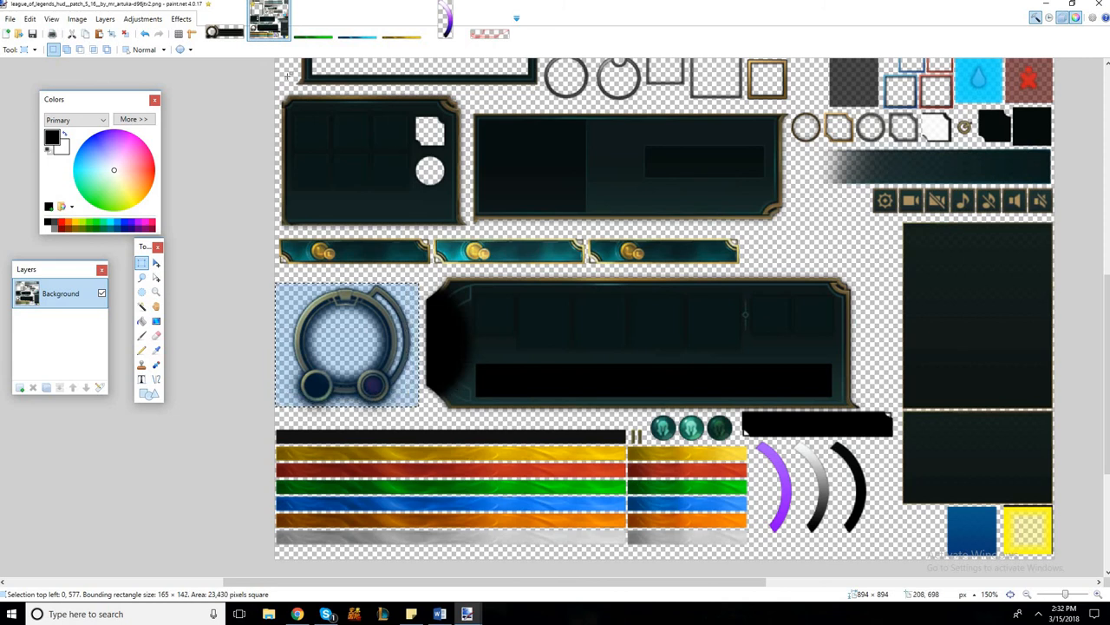
Step: Paste the portrait frame into a new layer of the HUD frame image, keeping the canvas size, and align it over the existing portrait frame
click(225, 32)
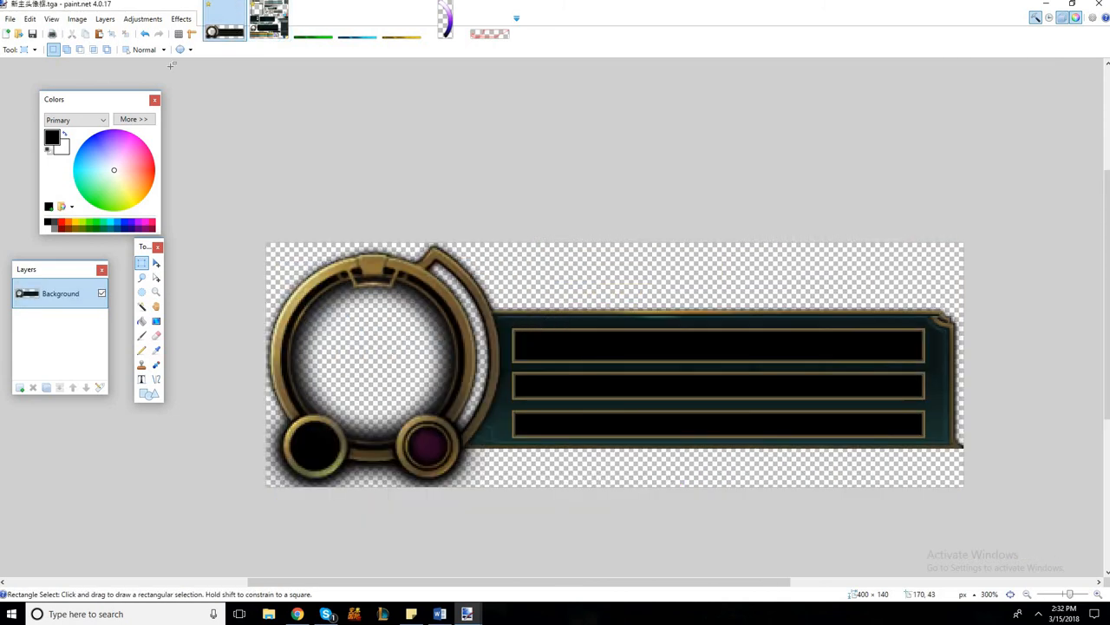
scroll(181, 77, down, 2)
click(30, 18)
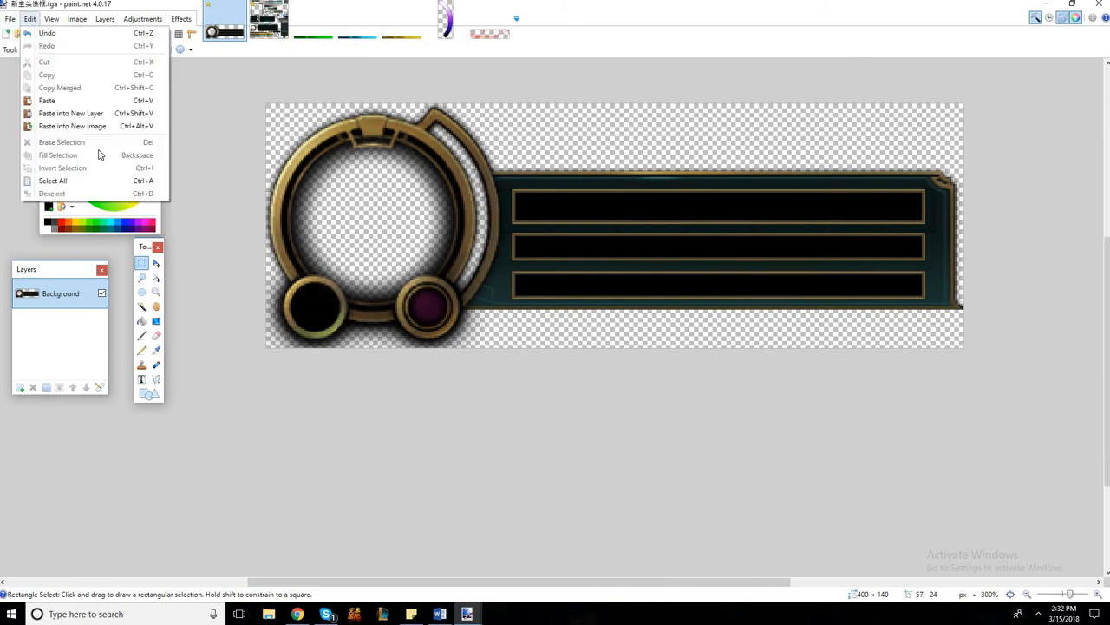
click(70, 113)
click(523, 391)
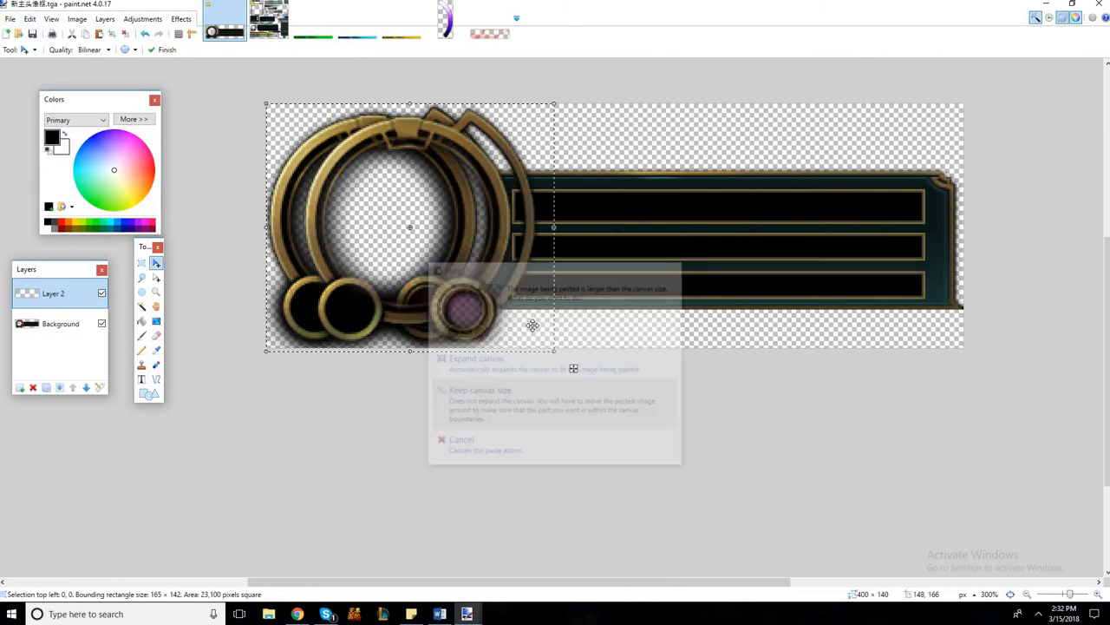
scroll(512, 288, up, 2)
drag(506, 301, 478, 296)
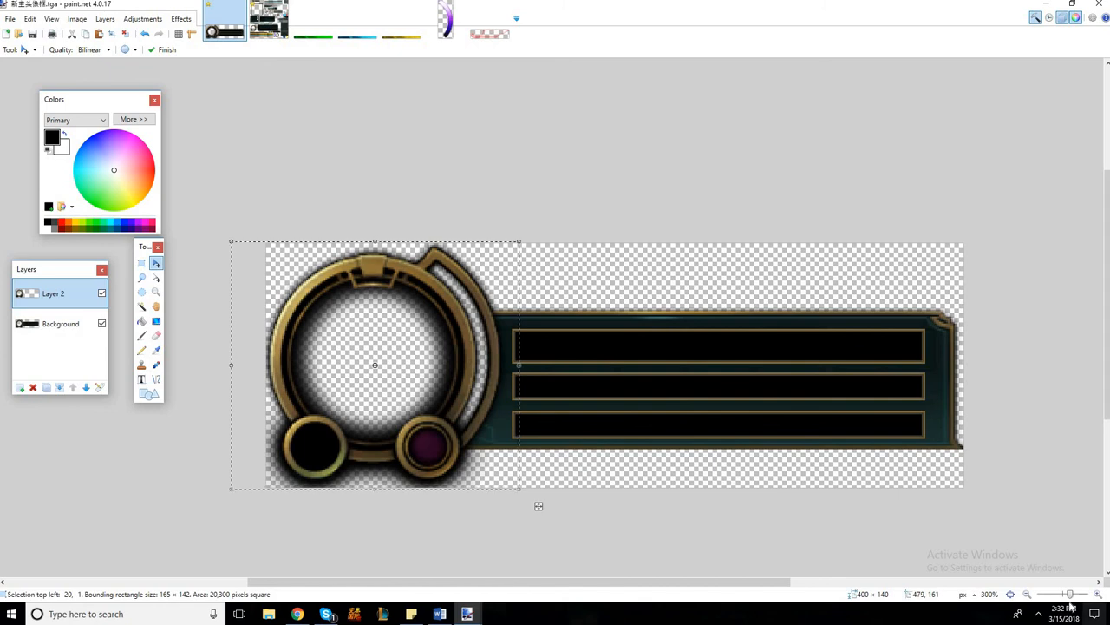
Step: Try Auto-Level on the pasted portrait frame layer and undo it
drag(1070, 605, 1067, 605)
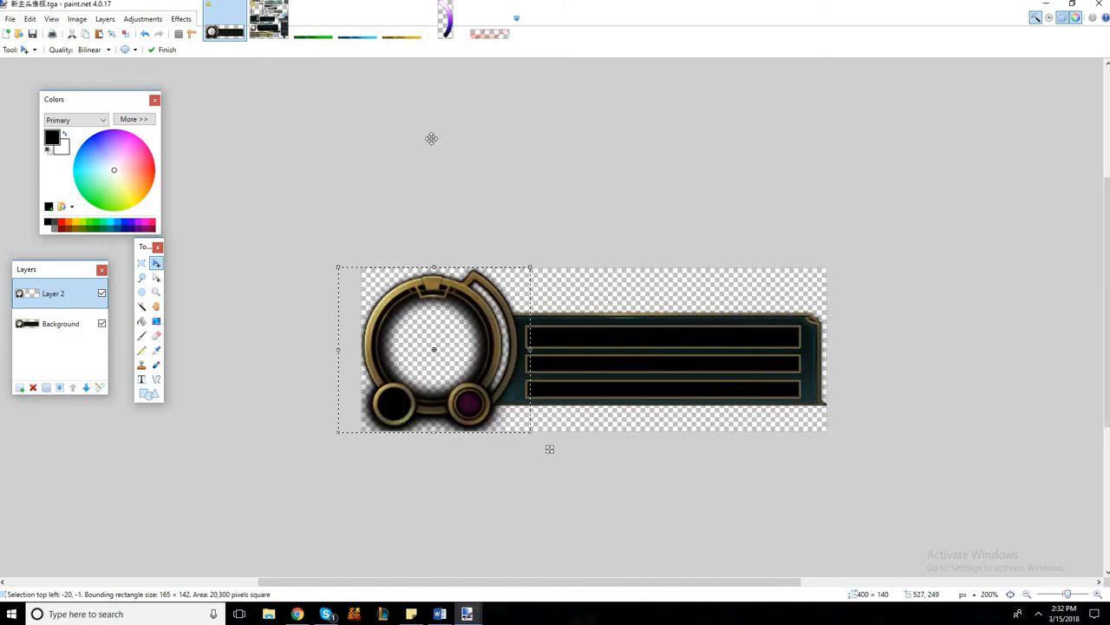
click(157, 19)
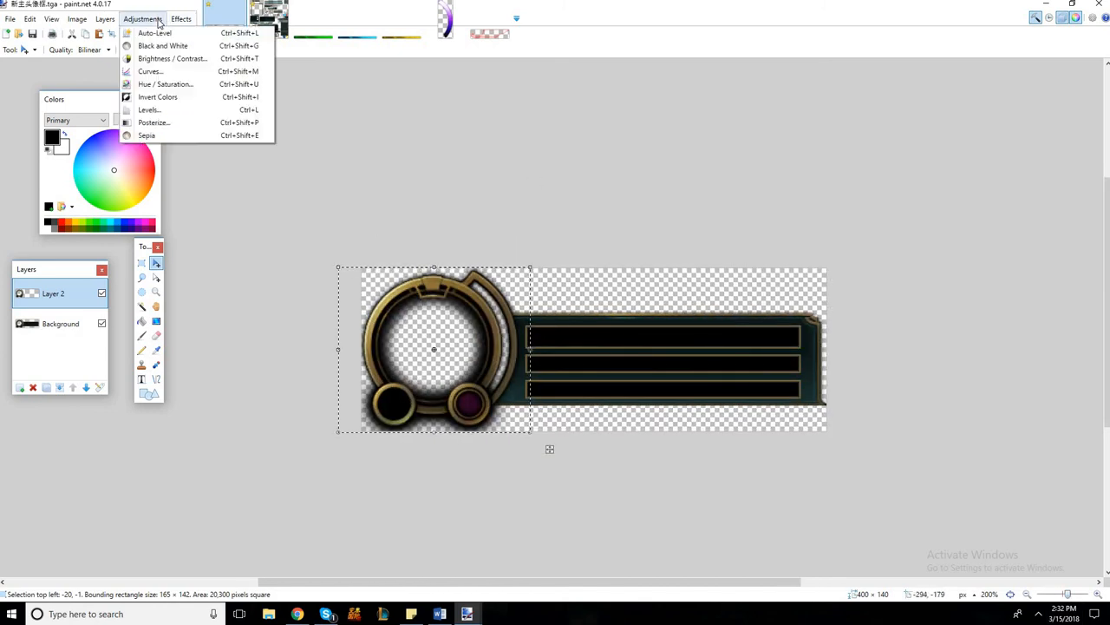
click(160, 33)
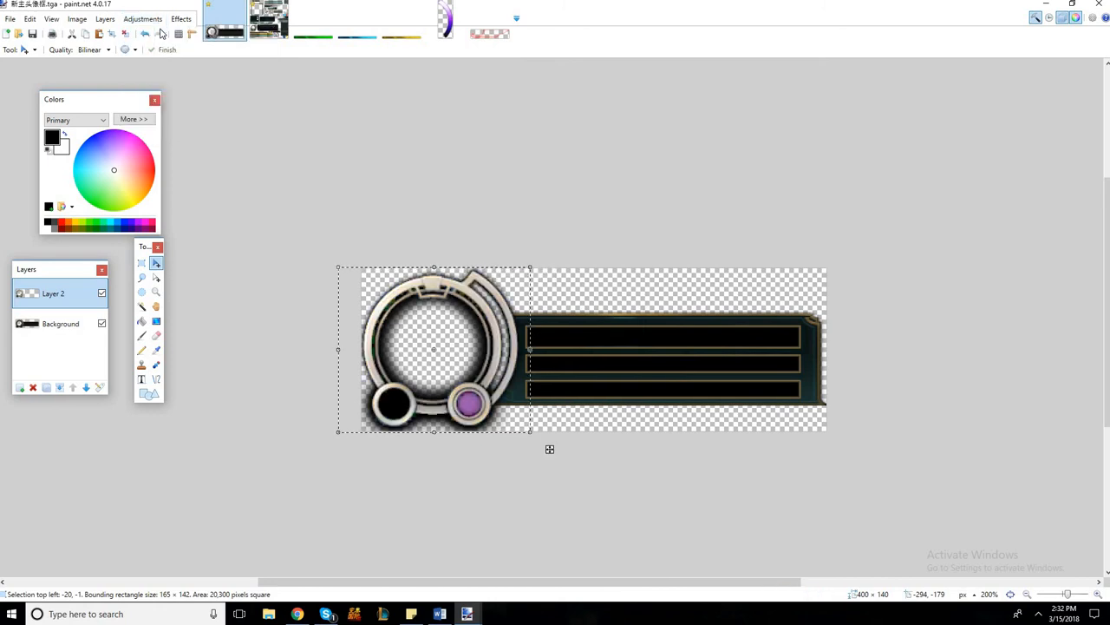
click(146, 33)
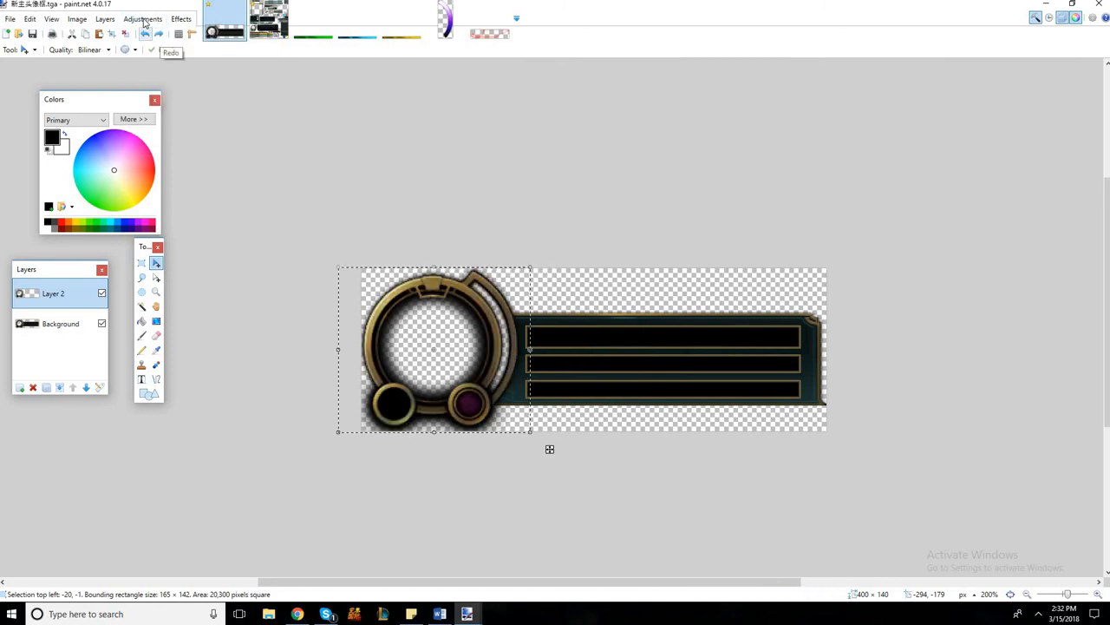
click(144, 19)
click(192, 86)
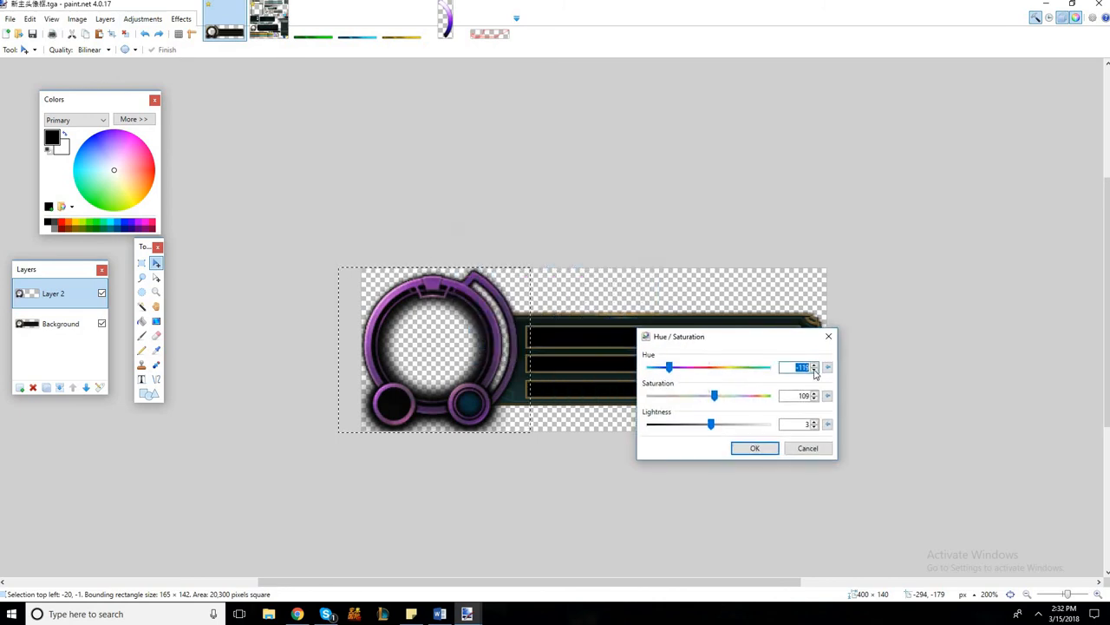
click(828, 367)
click(827, 395)
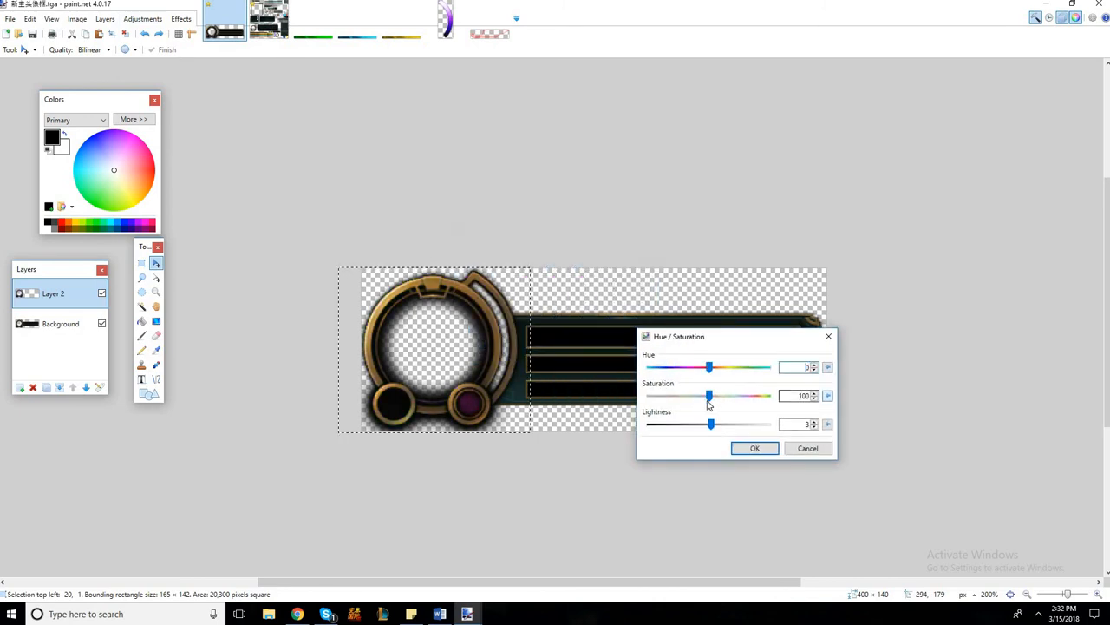
drag(709, 399, 737, 399)
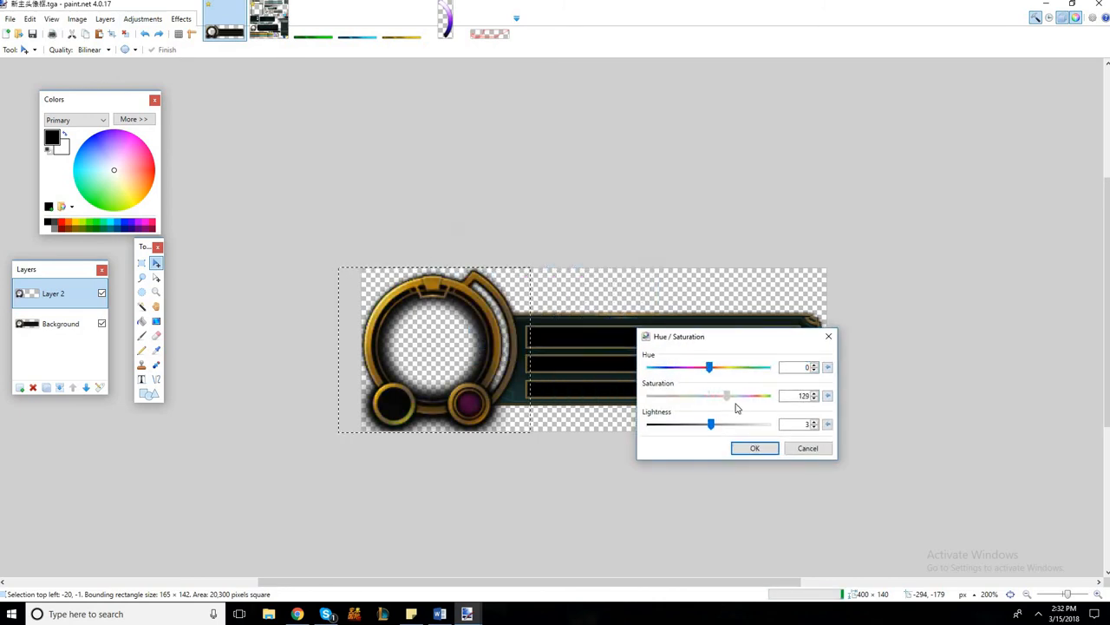
click(811, 451)
Step: Brighten the pasted portrait frame on Layer 2 with brightness 47 and contrast 42
key(ctrl+shift+t)
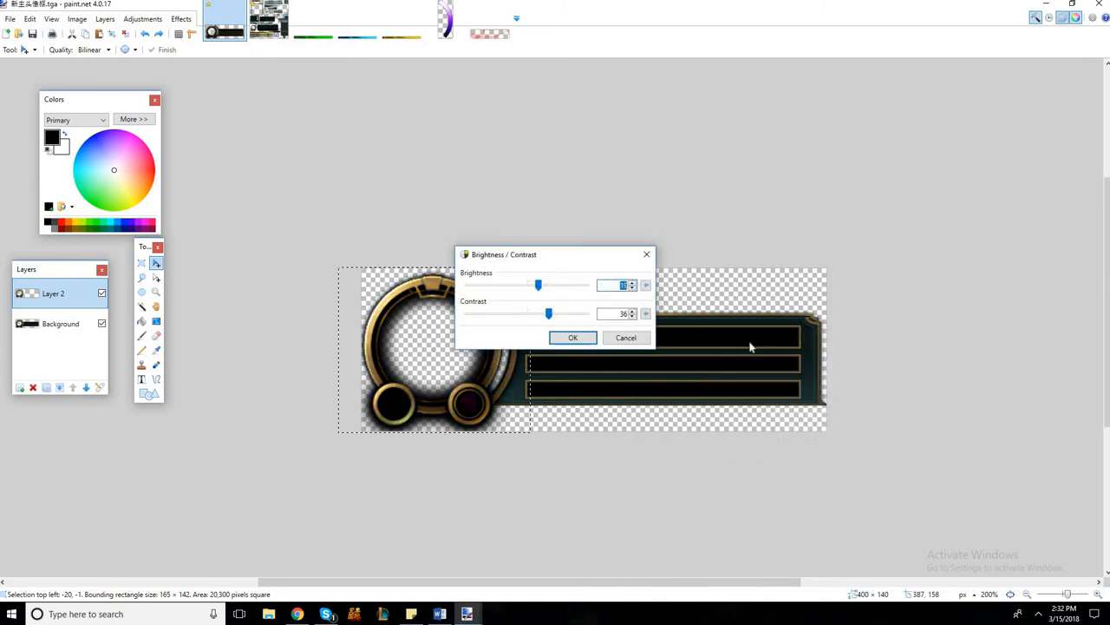
click(853, 374)
click(853, 402)
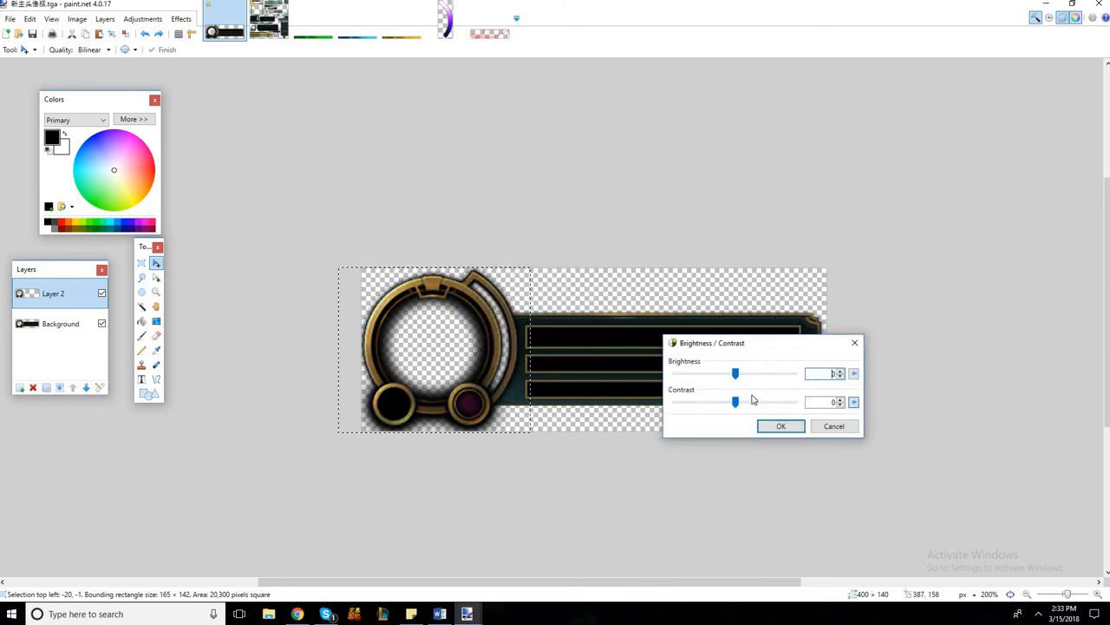
mouse_move(758, 409)
mouse_down()
mouse_move(766, 378)
mouse_move(772, 411)
mouse_up()
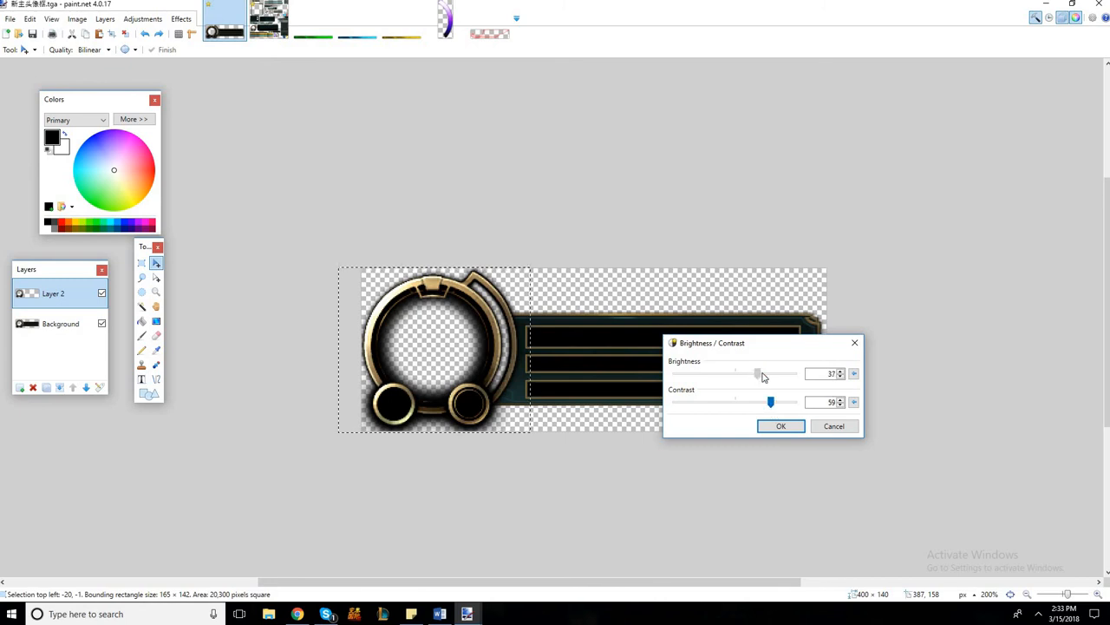
drag(764, 376, 767, 377)
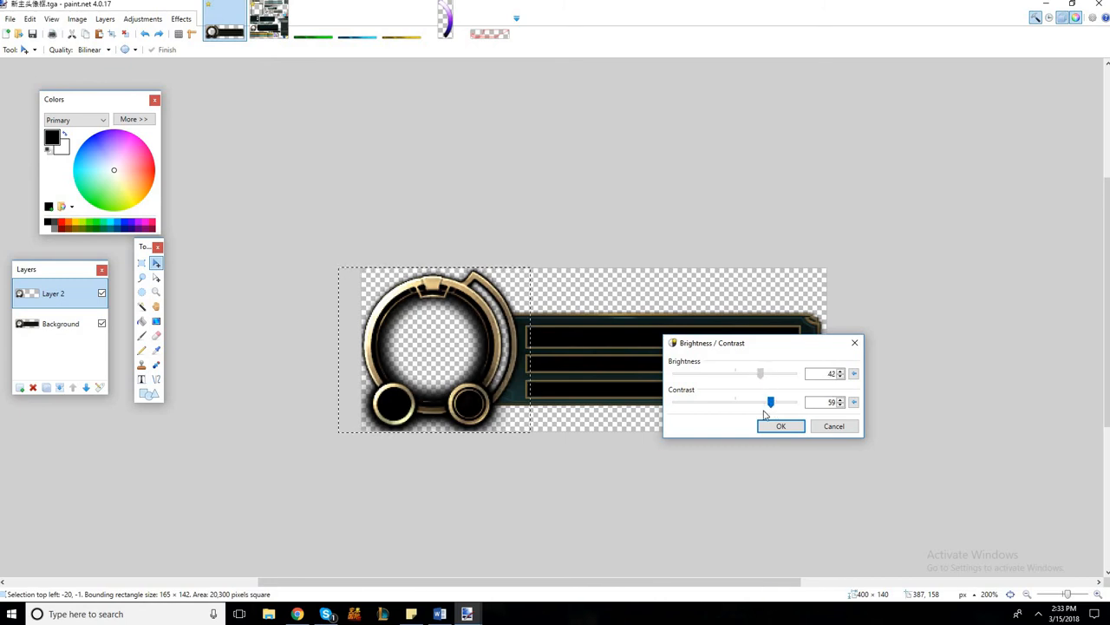
drag(765, 414, 766, 379)
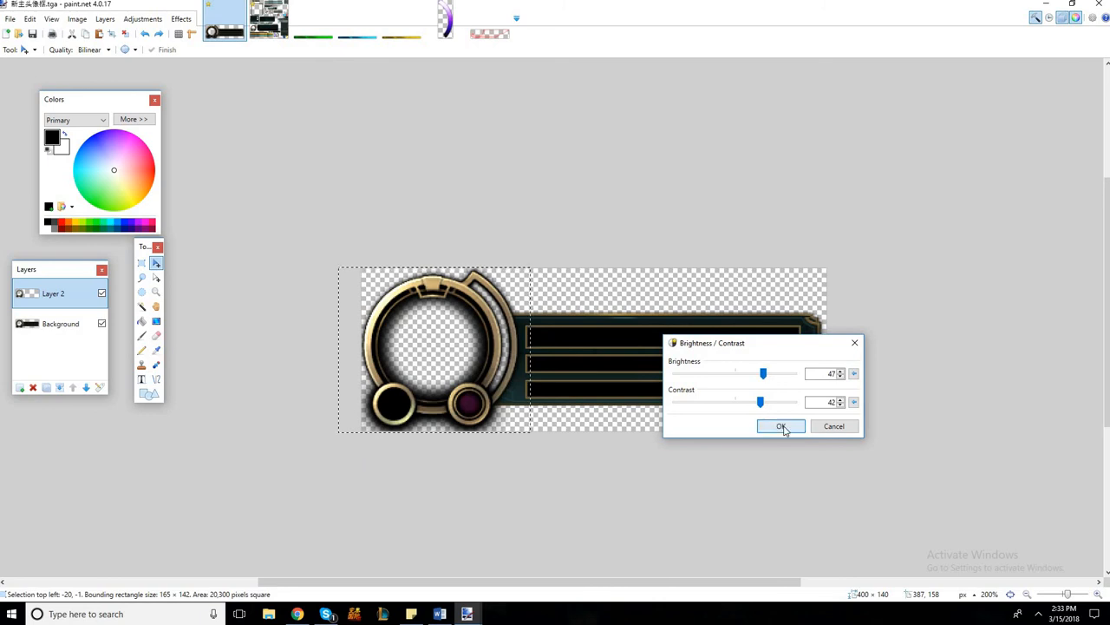
click(780, 426)
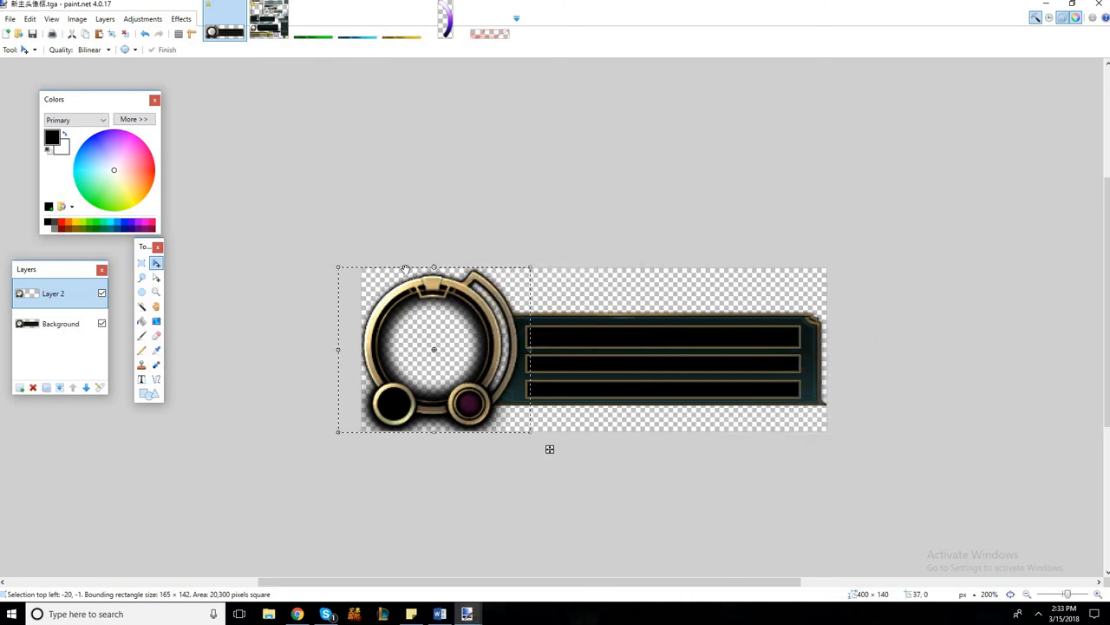
Step: Compare the brightened portrait frame with the original by hiding and showing Layer 2 repeatedly
click(104, 294)
click(104, 294)
click(104, 294)
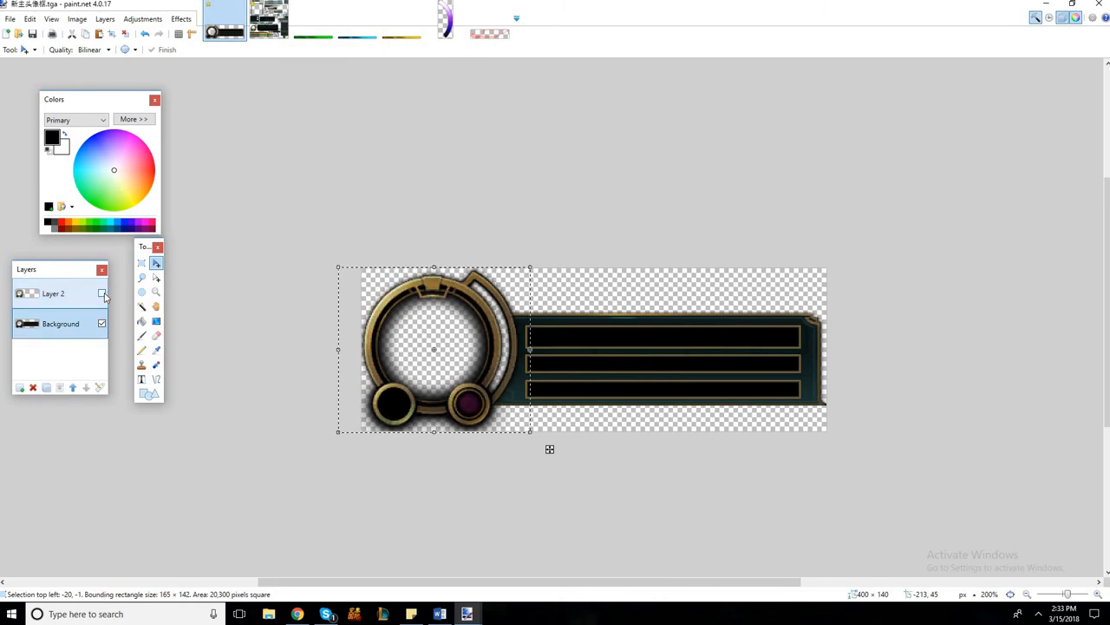
click(104, 294)
click(104, 294)
click(104, 294)
click(104, 294)
click(104, 294)
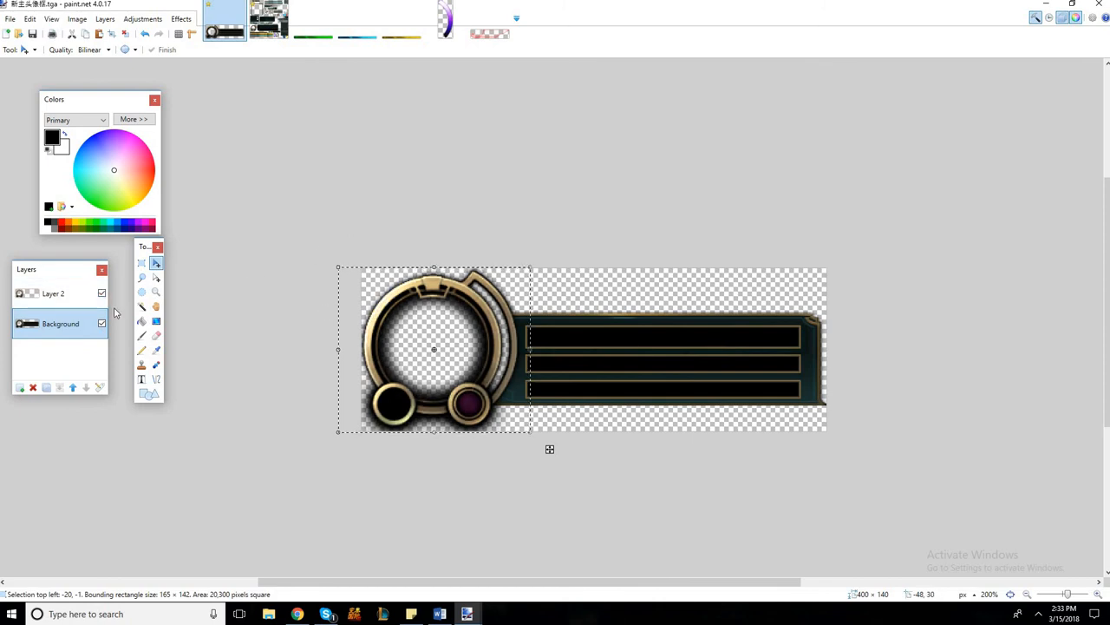
Step: Paste the brightened portrait frame into the red flash image, expanding the canvas to fit it
click(482, 40)
key(ctrl+v)
click(459, 366)
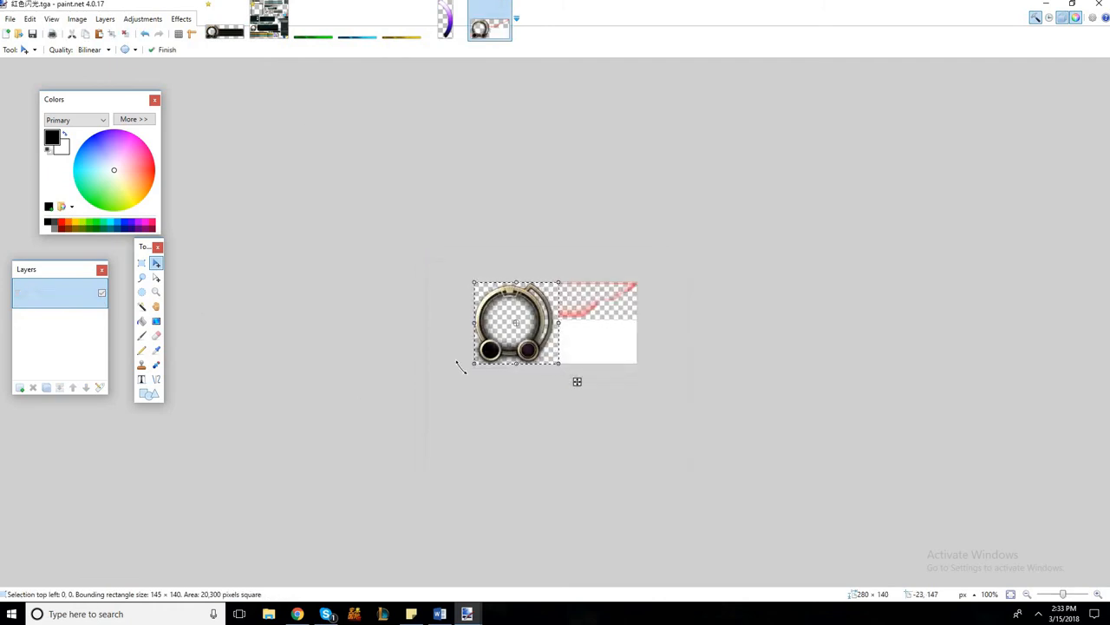
Step: Crop the red flash image to the pasted portrait frame and save the TGA with auto-detected bit depth and RLE compression
click(77, 18)
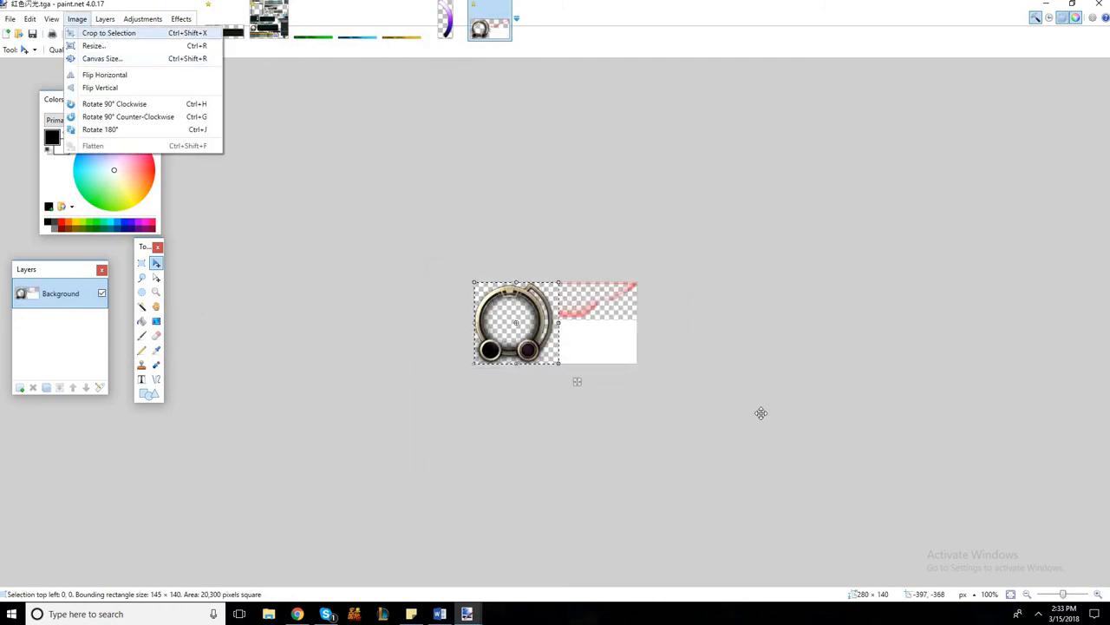
click(100, 33)
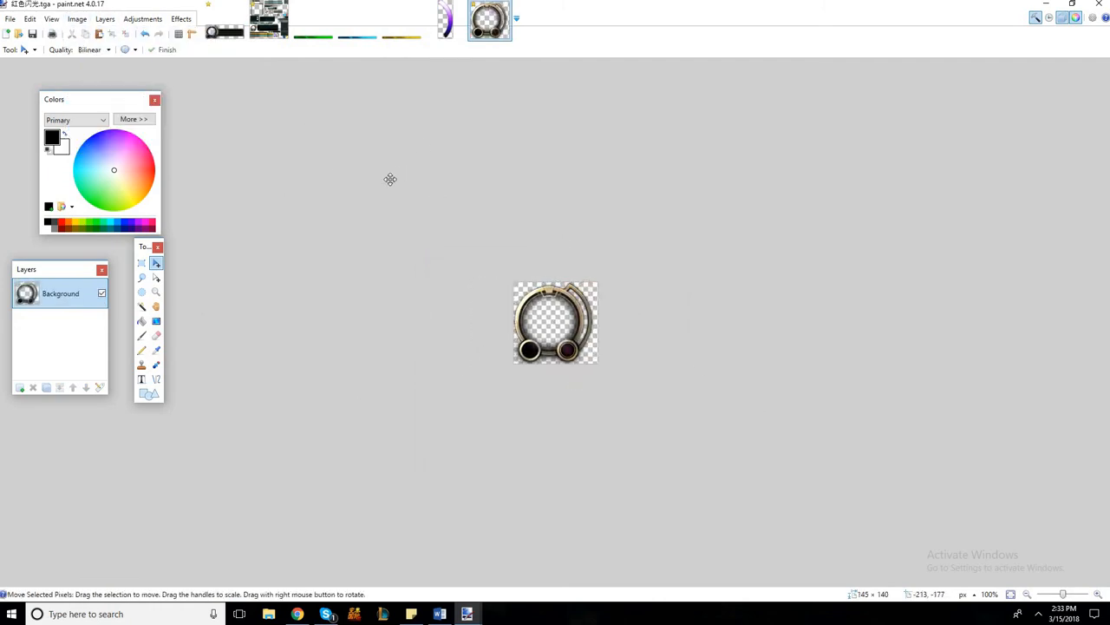
key(ctrl+s)
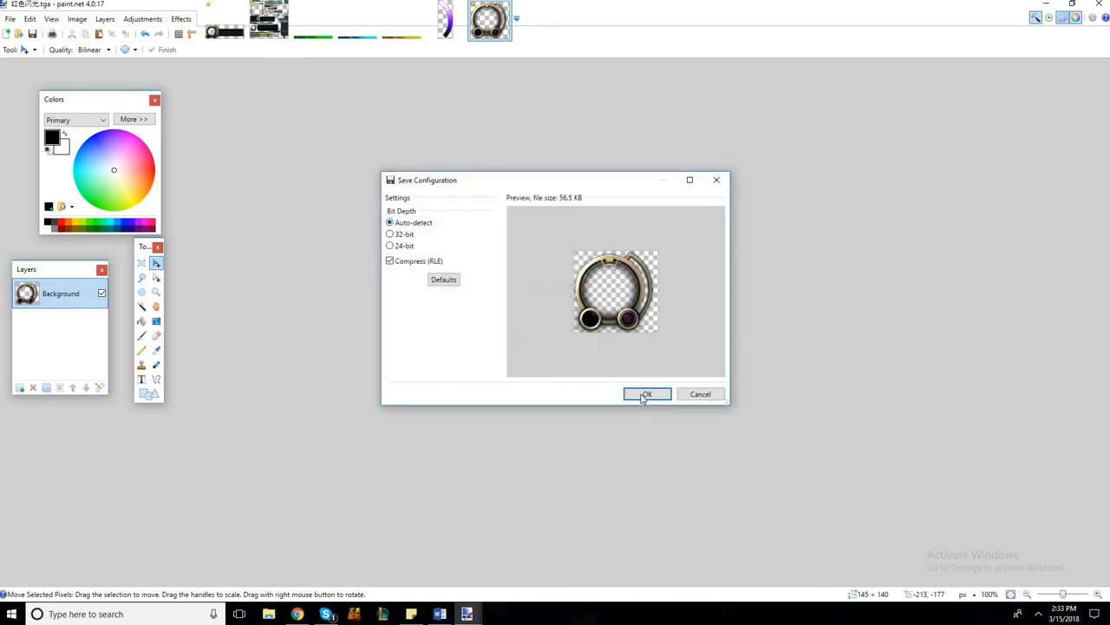
click(642, 394)
Step: Return to the HUD frame image, delete Layer 2 and clear the selection around the portrait frame
key(ctrl+Tab)
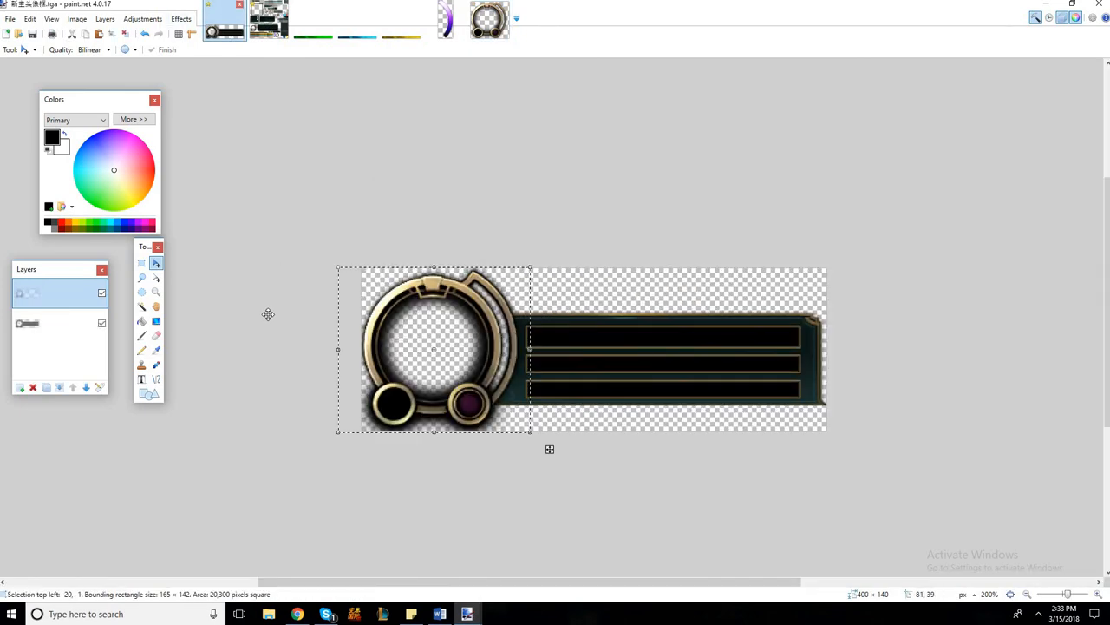
click(33, 387)
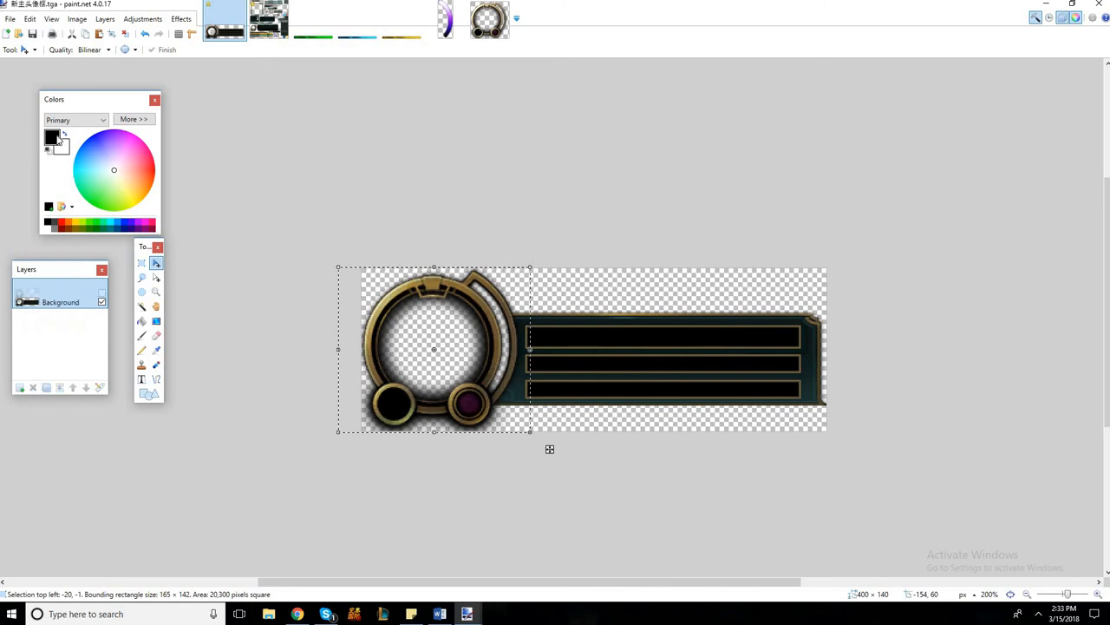
click(142, 263)
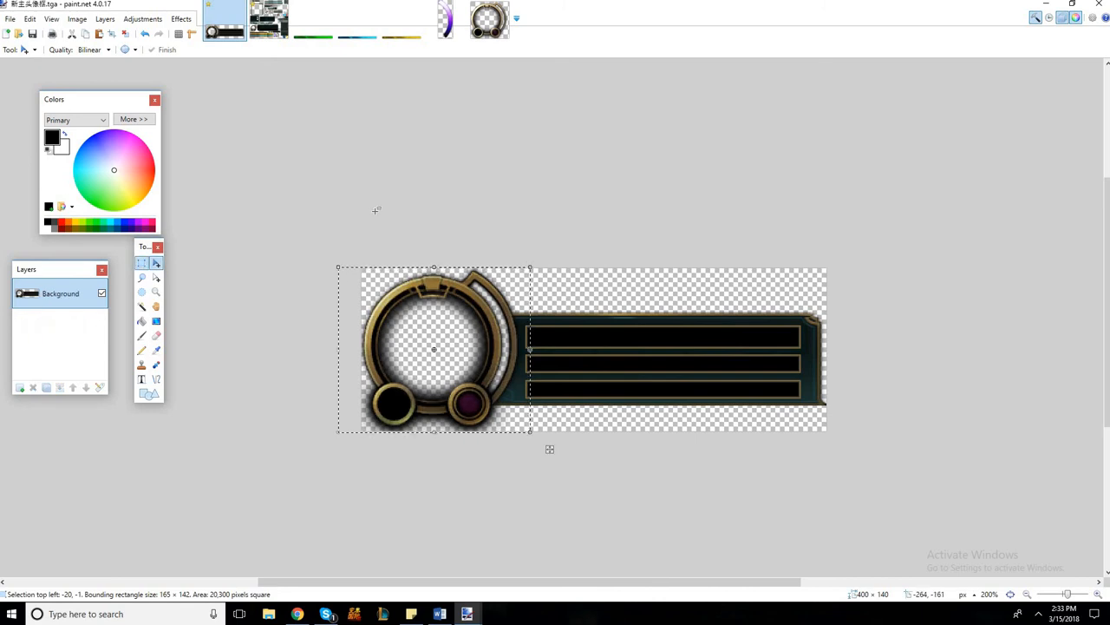
click(378, 219)
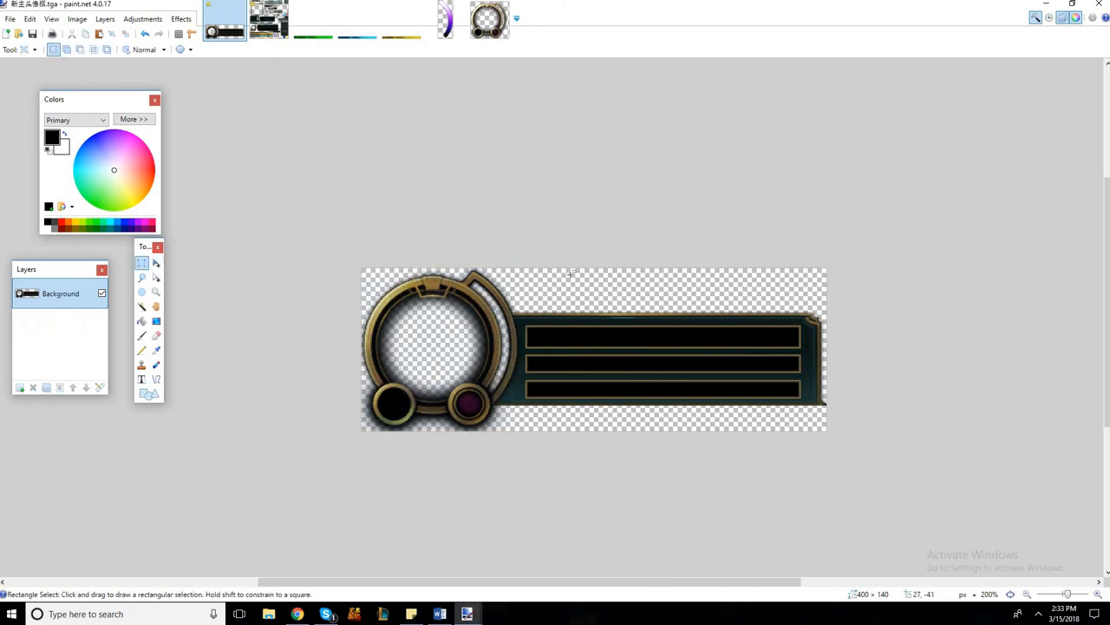